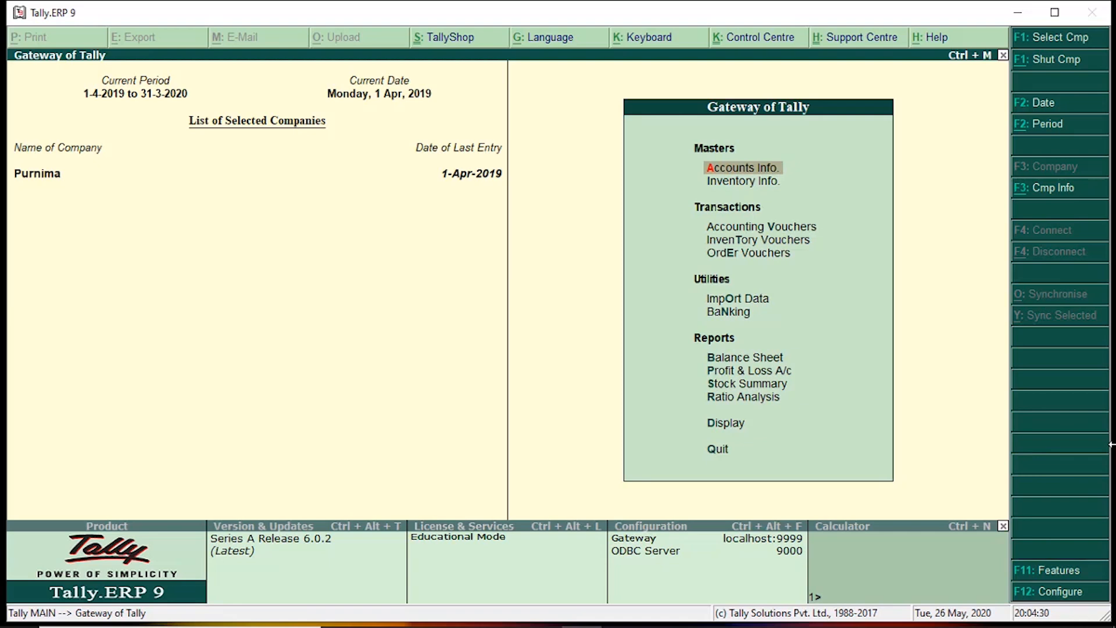
Shut the open company and create Ashutosh Traders in Unnao, Uttar Pradesh, India, with contact details, books beginning 1-4-2020 and INR as base currency
key("alt+F1")
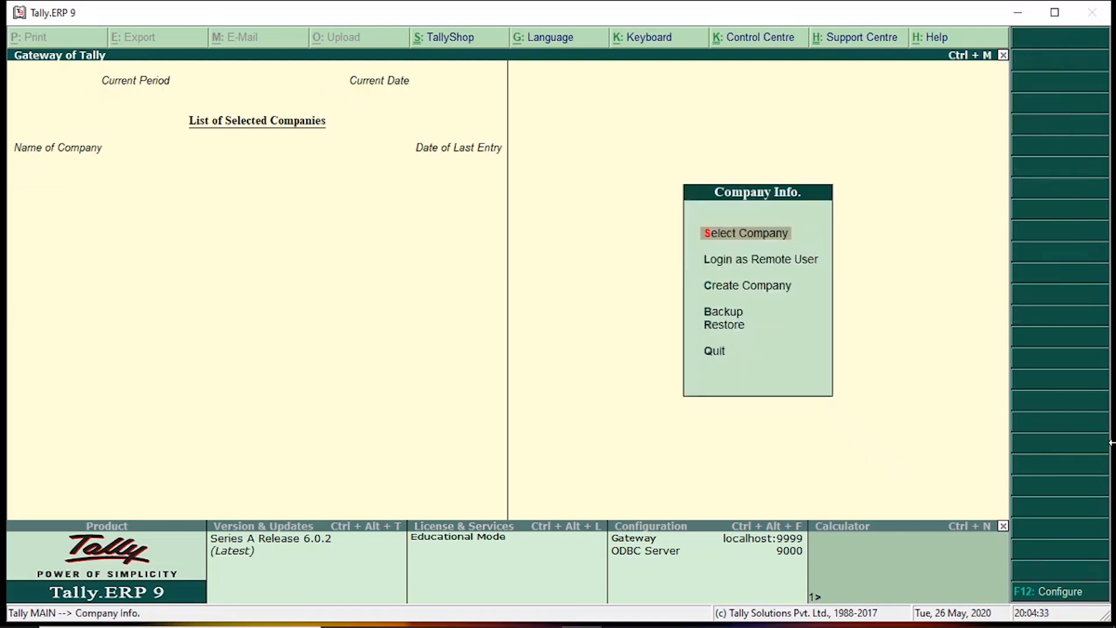
key("c")
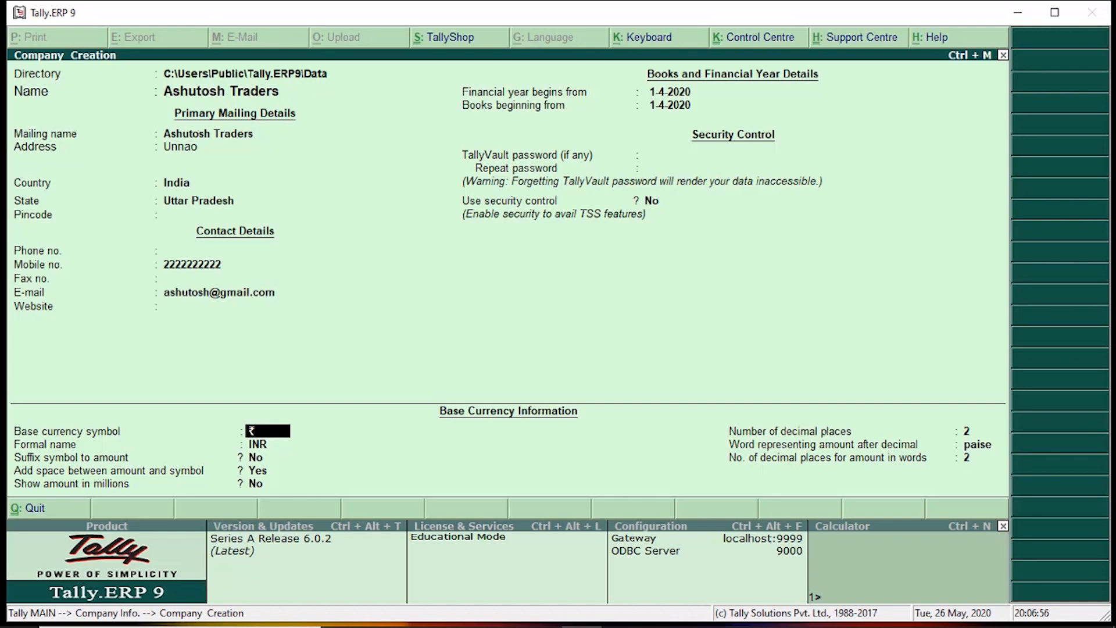
key("Return")
key("Return")
key("Return")
key("Return")
key("Return")
key("Return")
key("Return")
key("Return")
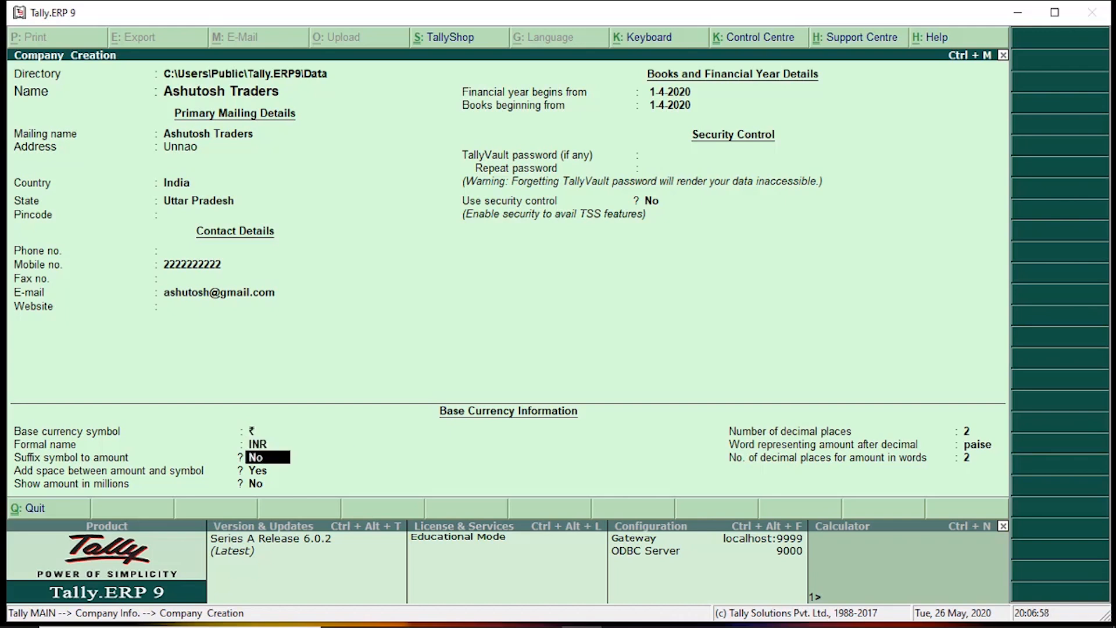
key("Return")
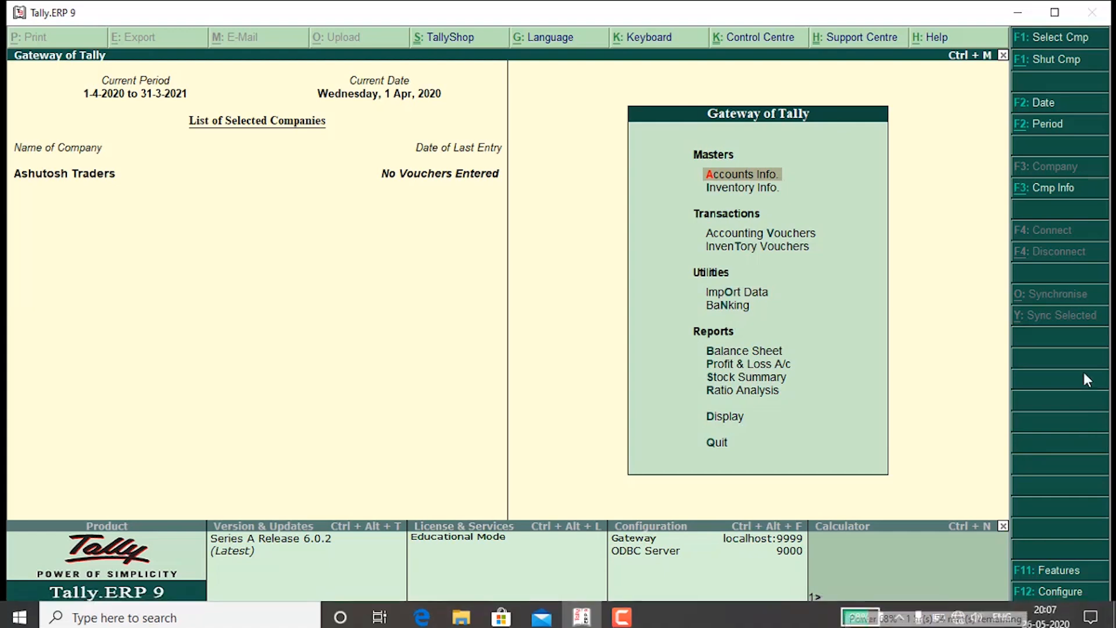
Enable Goods and Services Tax in the company's statutory and taxation features and choose to set its GST details
left_click(1061, 568)
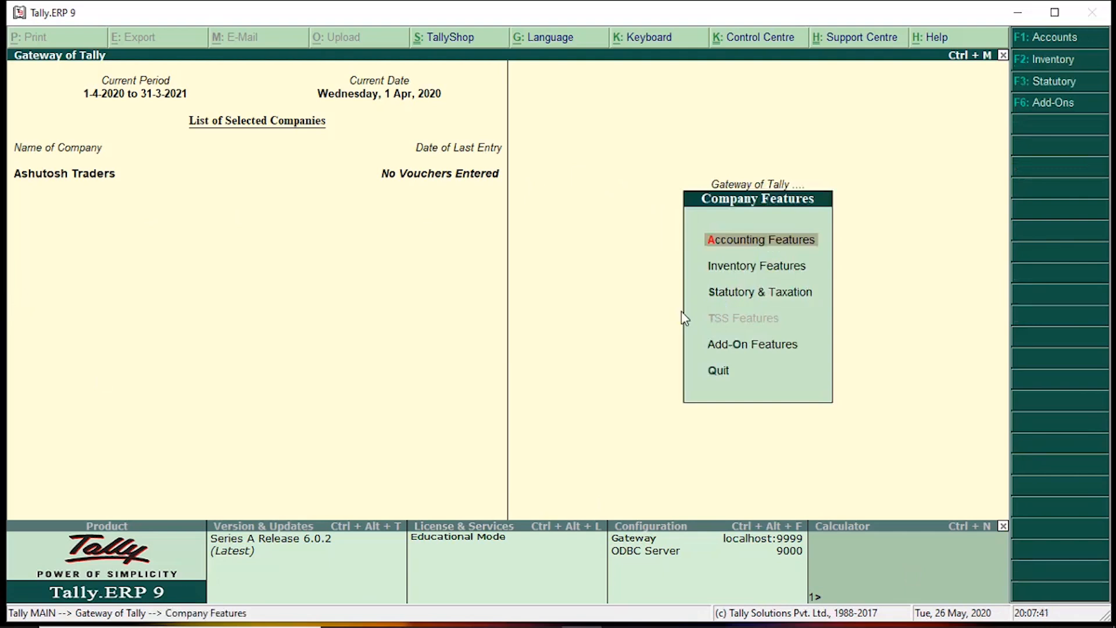
key("Down")
key("Down")
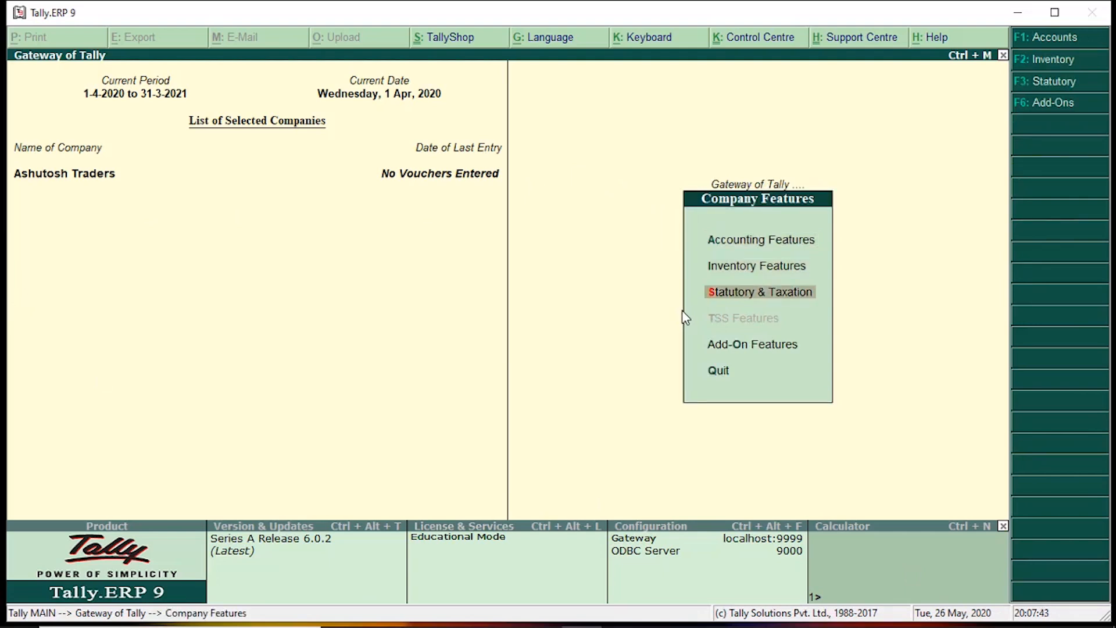
key("Return")
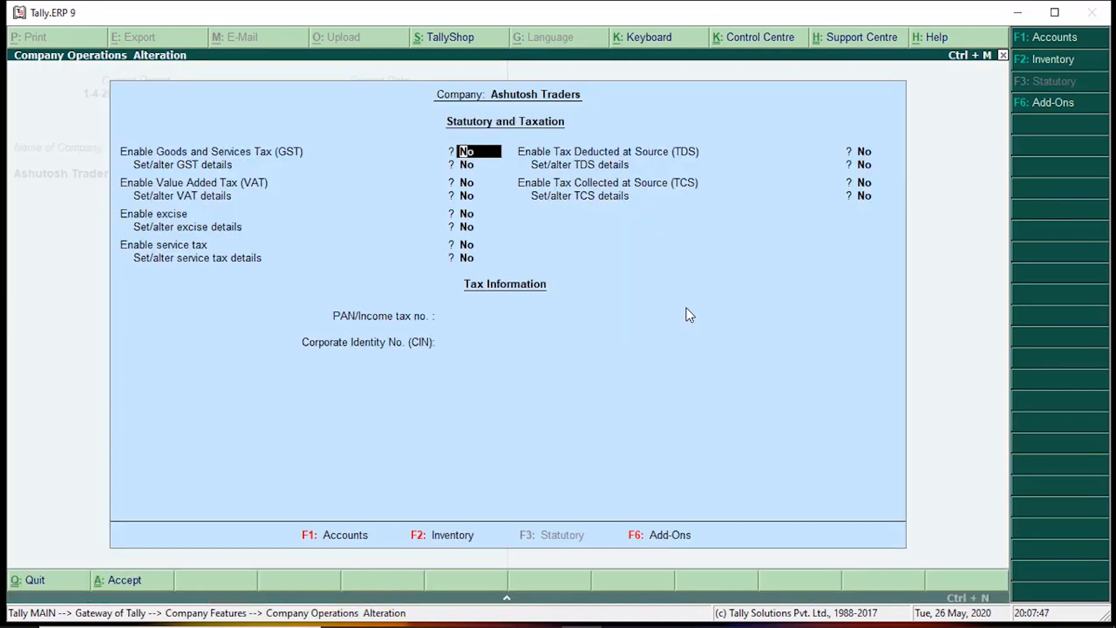
type("y")
key("Return")
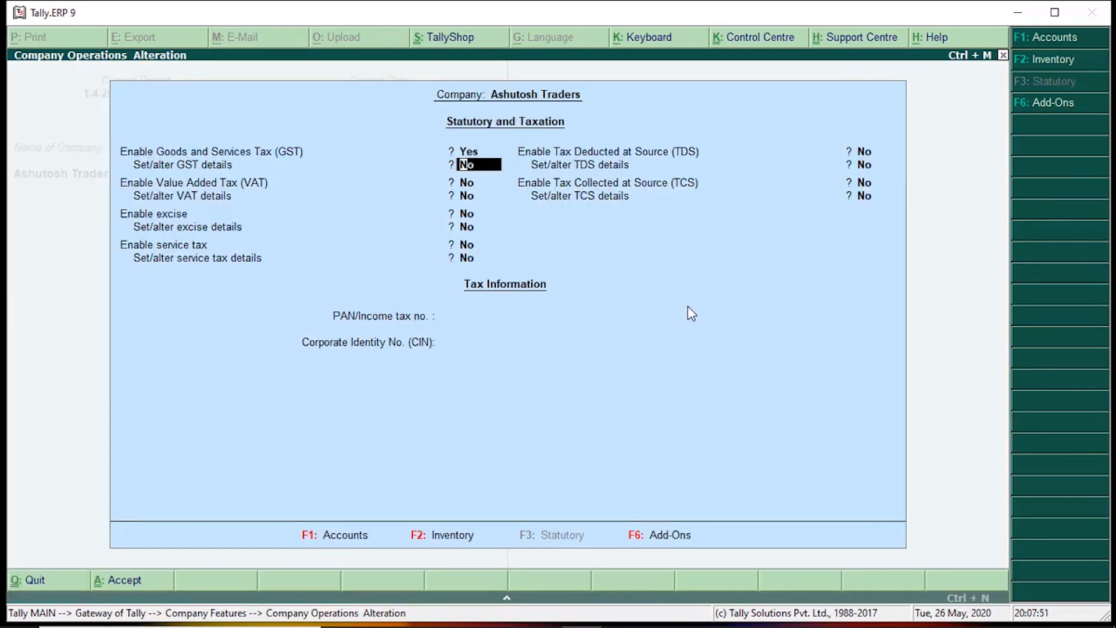
type("y")
key("Return")
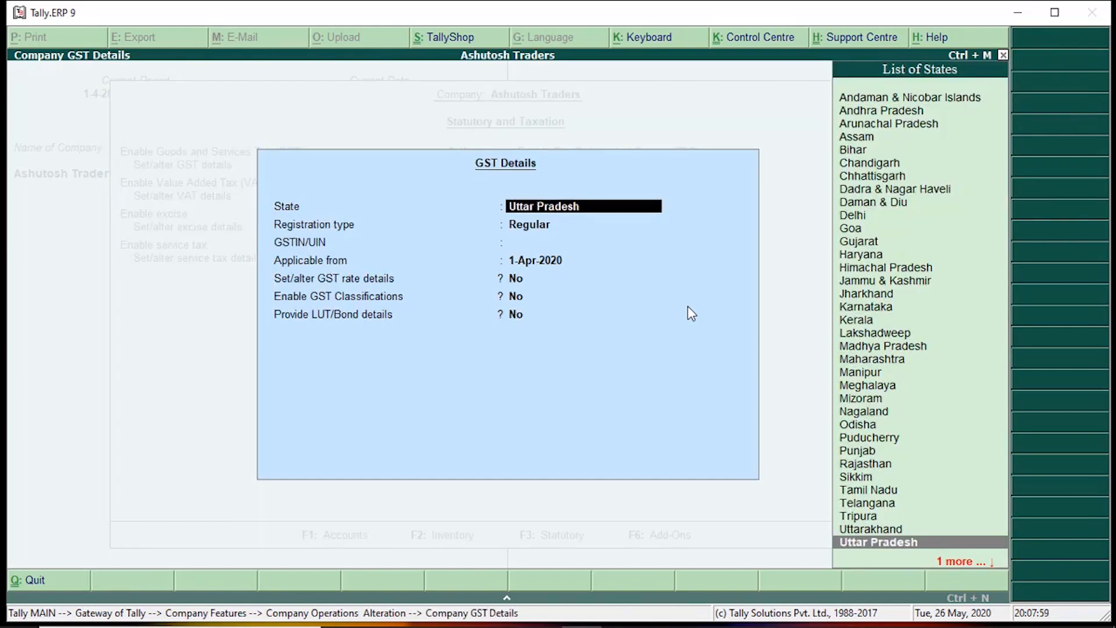
Fill in the GST details with state Uttar Pradesh, Regular registration, the company's GSTIN and applicability from 1-Apr-2020, leaving the remaining options at No
key("Return")
key("Return")
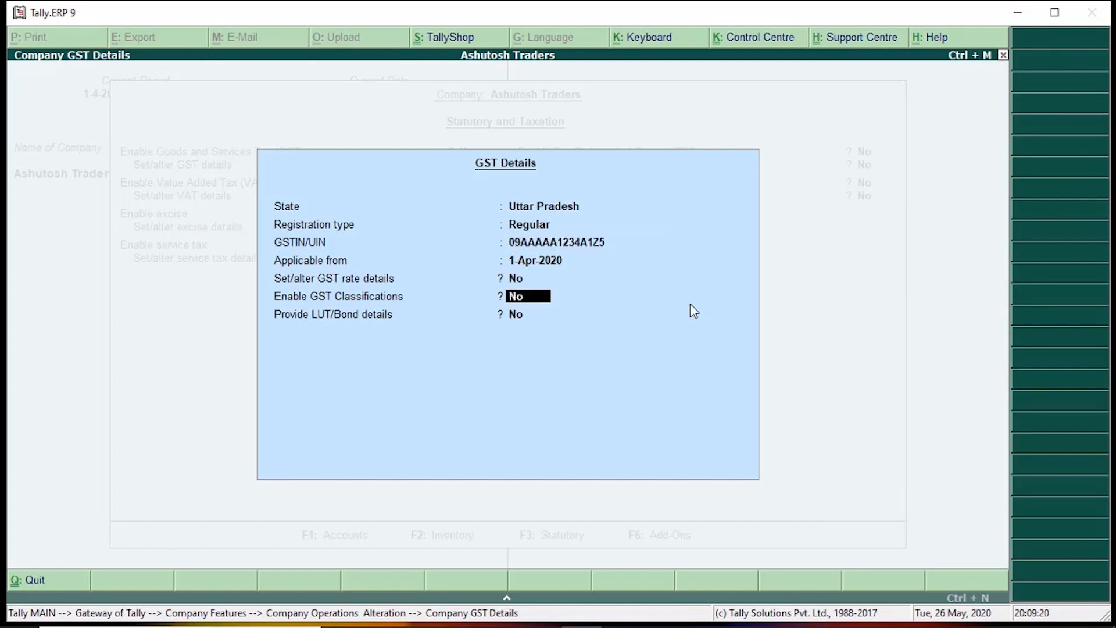
key("Return")
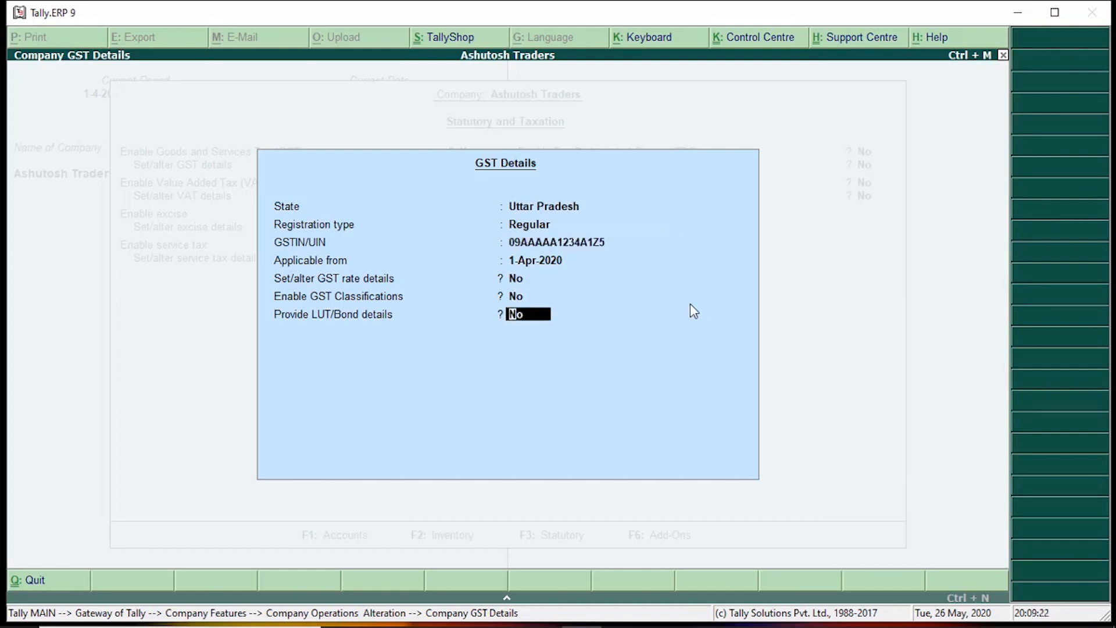
key("Return")
key("Return")
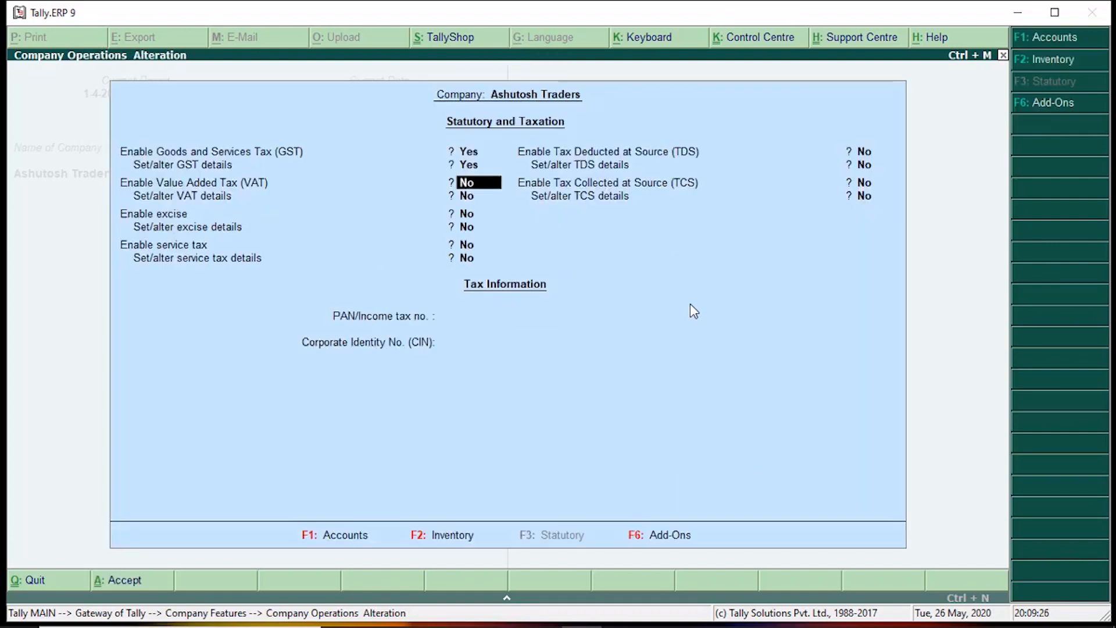
Leave the other taxes disabled and the tax information blank, accept the statutory features and return to the Gateway of Tally
key("Return")
key("Return")
key("Return")
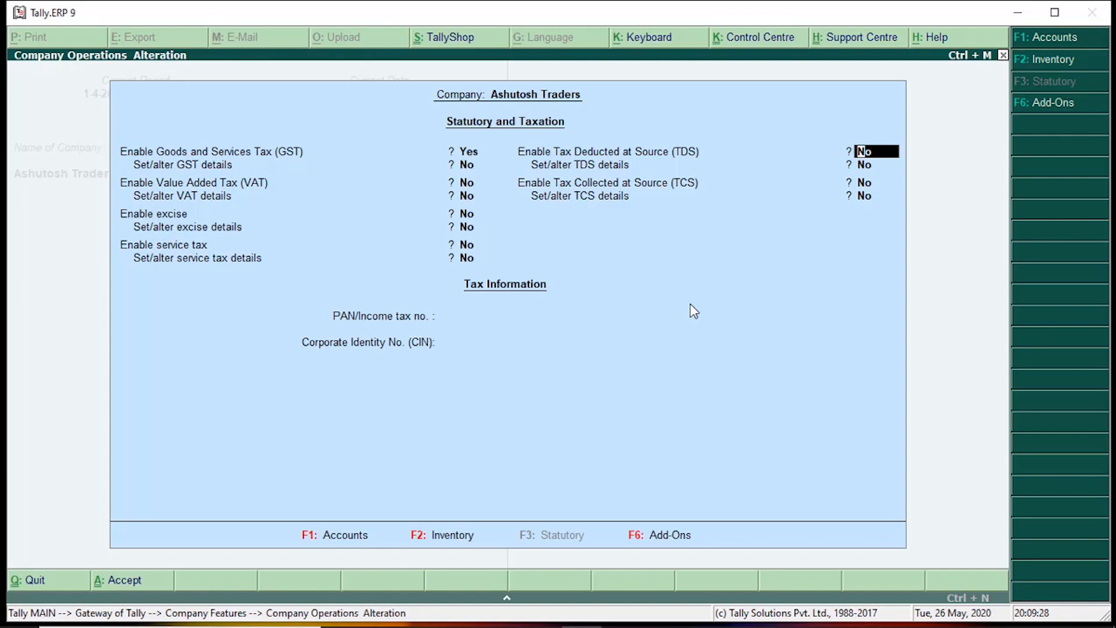
key("Return")
key("Return")
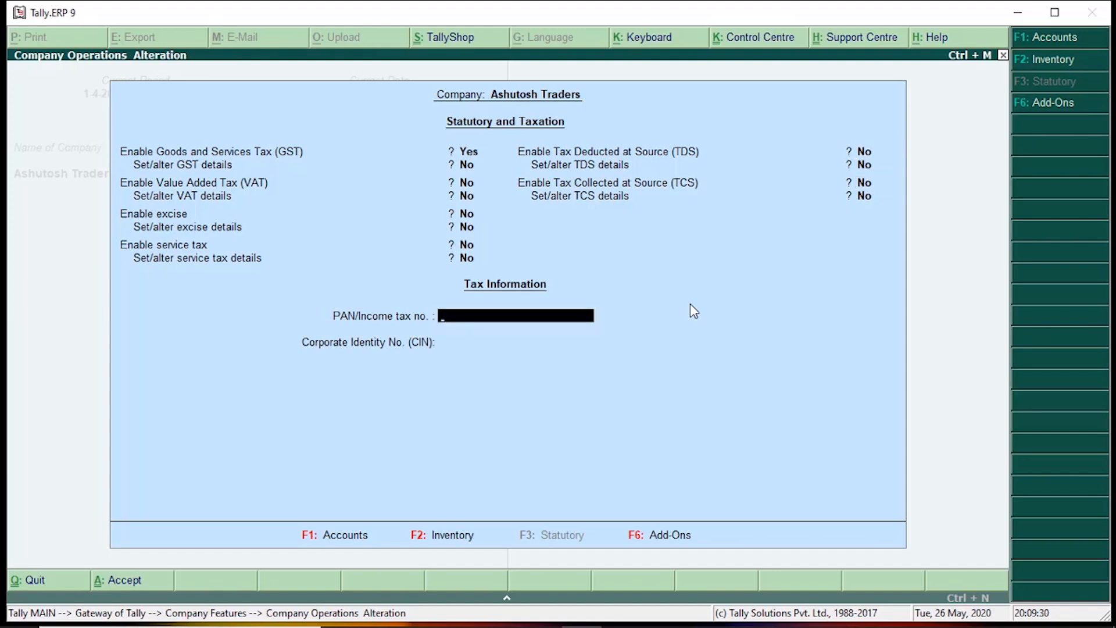
key("Return")
key("Return")
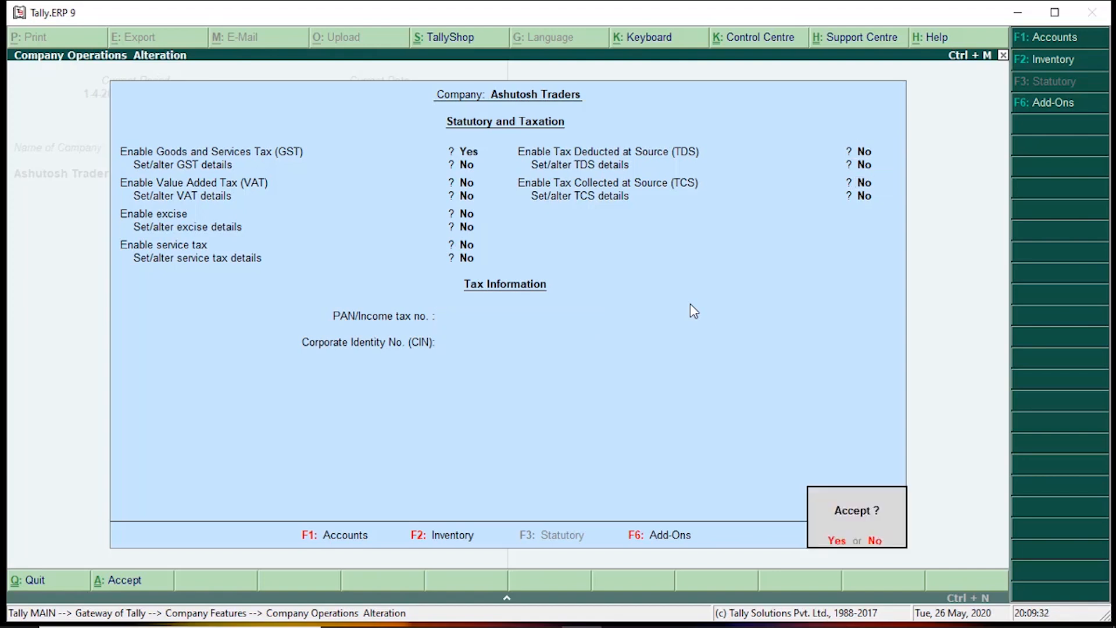
key("Return")
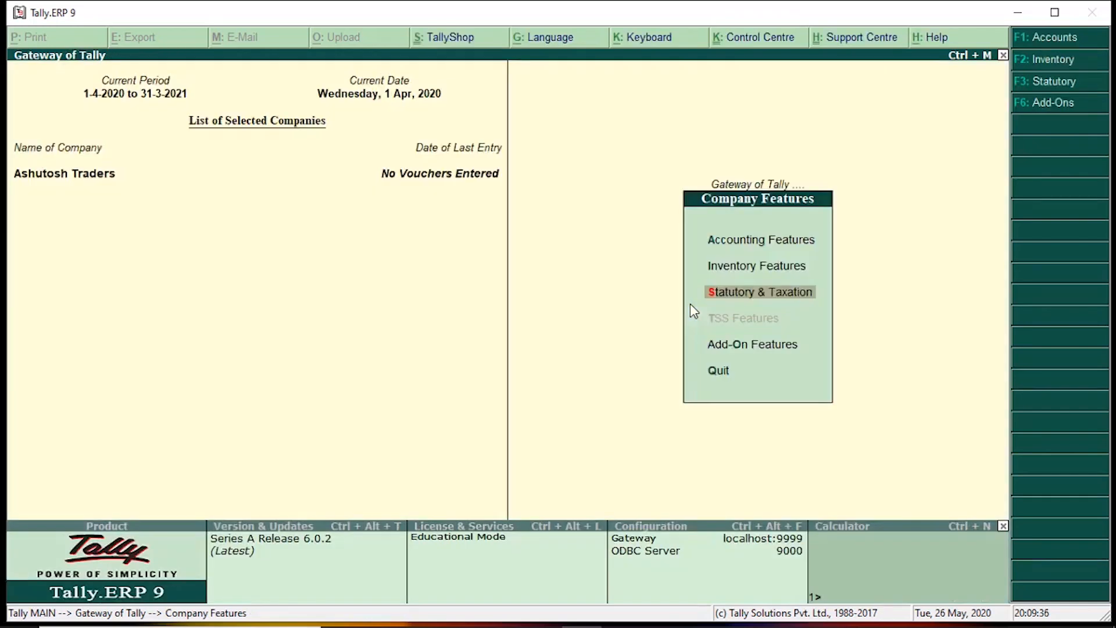
key("Escape")
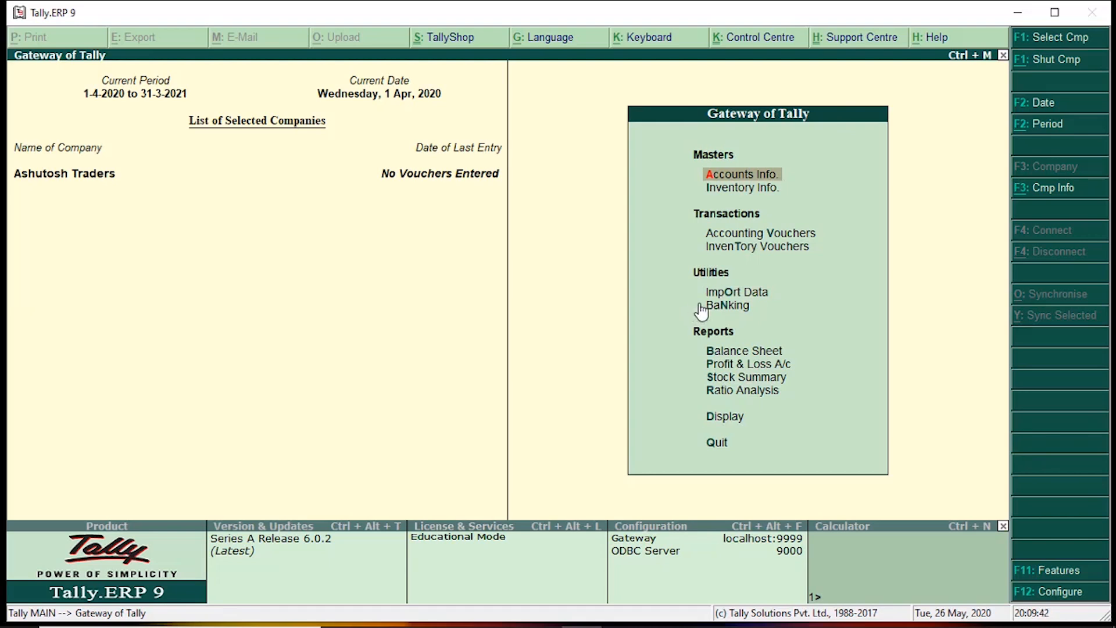
Start a single ledger named Purchase A/c under Purchase Accounts, with inventory values affected set to Yes
key("Return")
key("l")
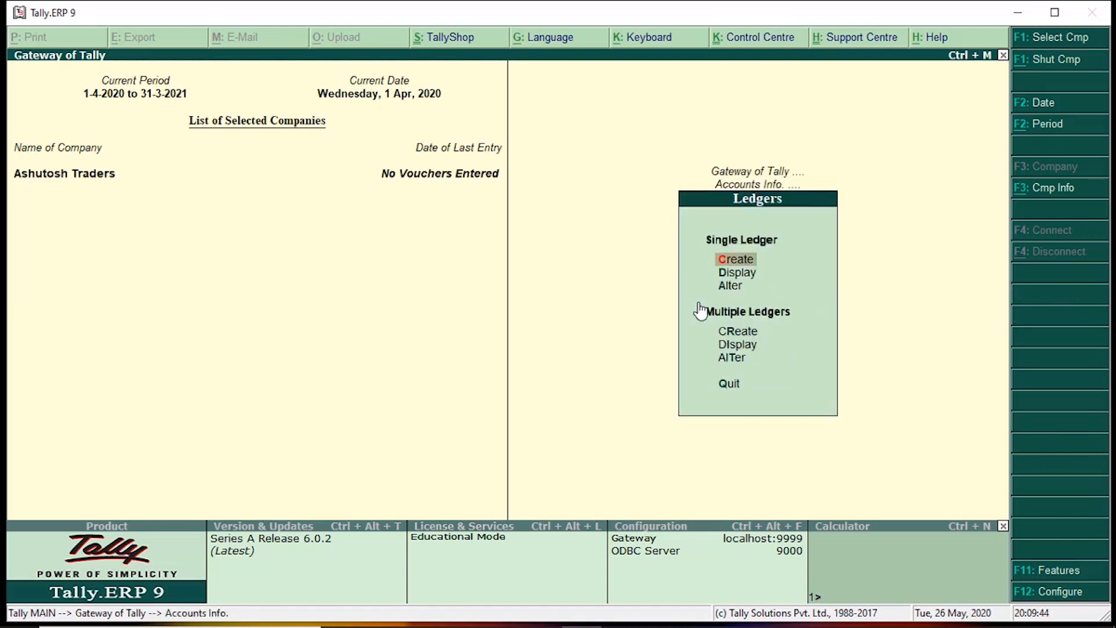
key("Return")
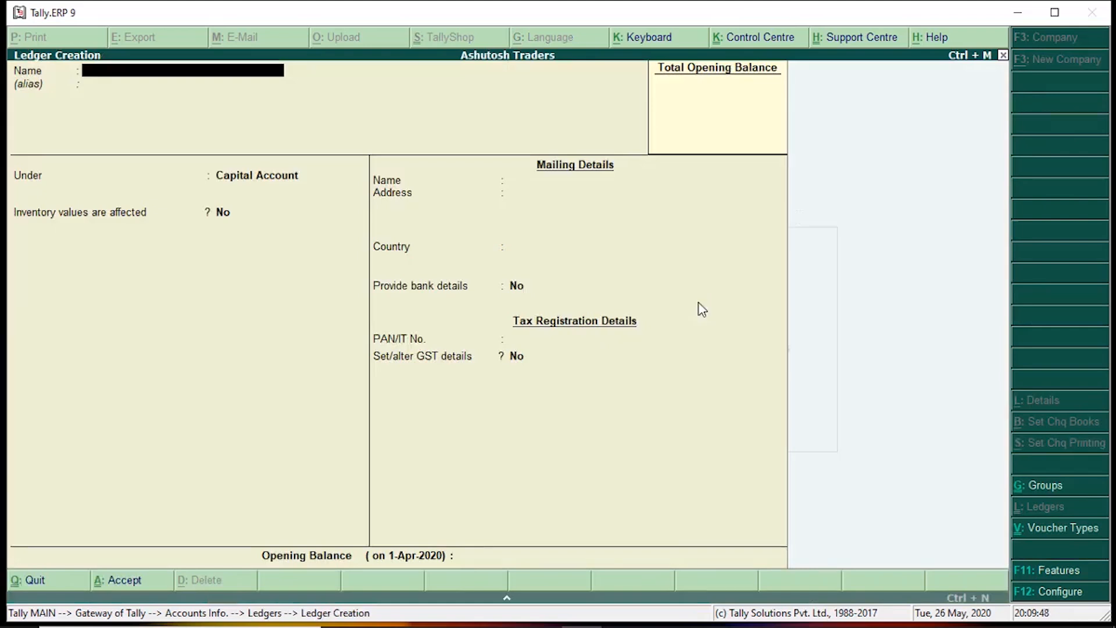
type("Purchase a/c")
key("Return")
key("Return")
type("P")
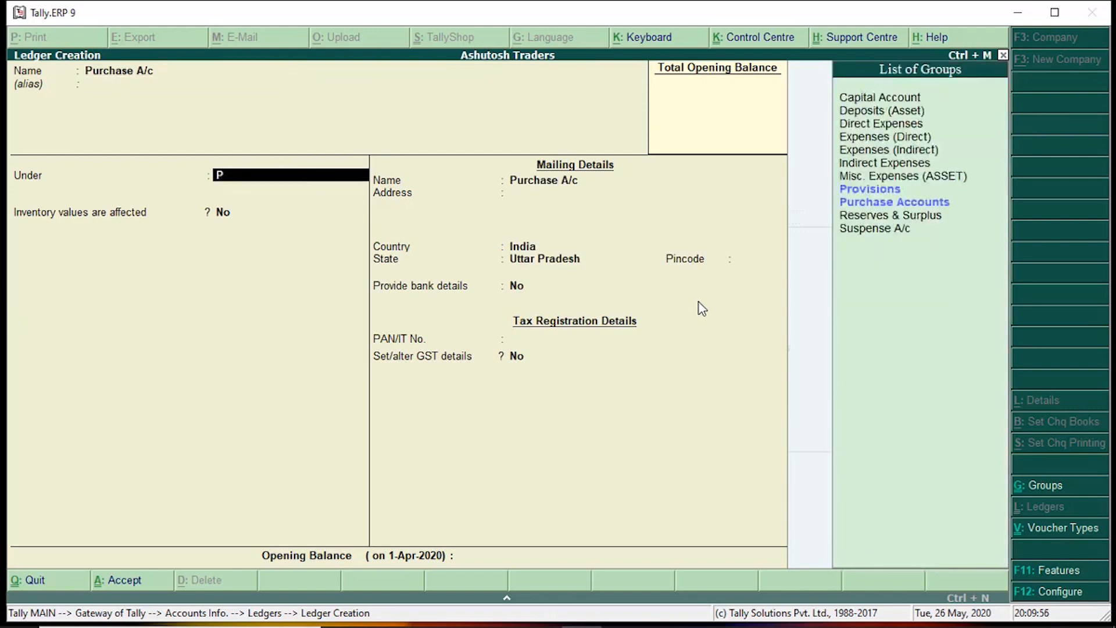
key("Down")
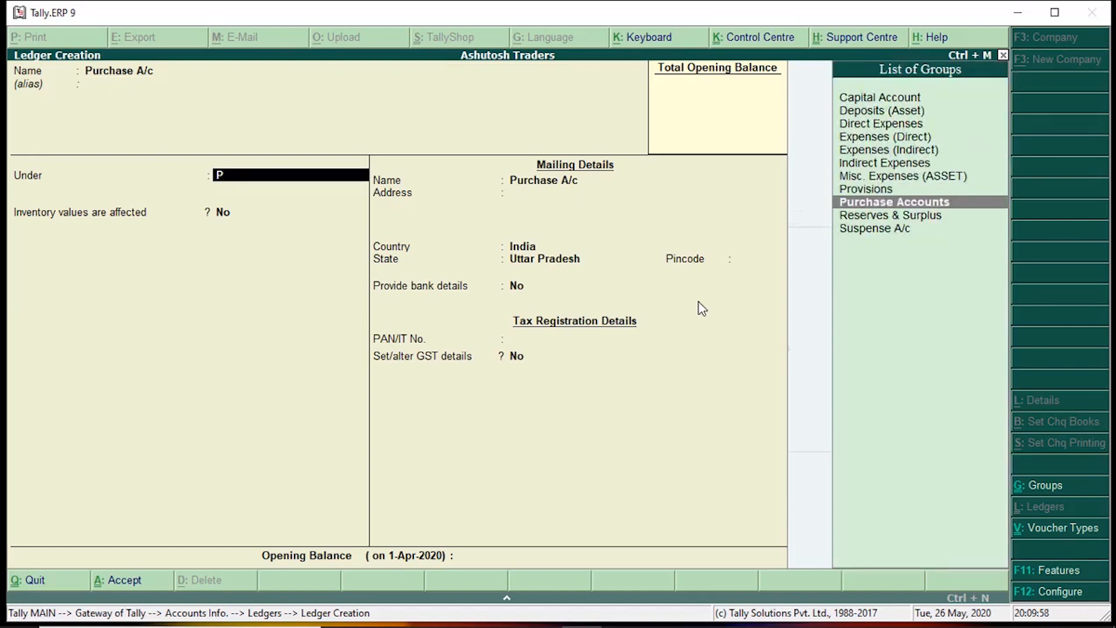
key("Return")
key("Return")
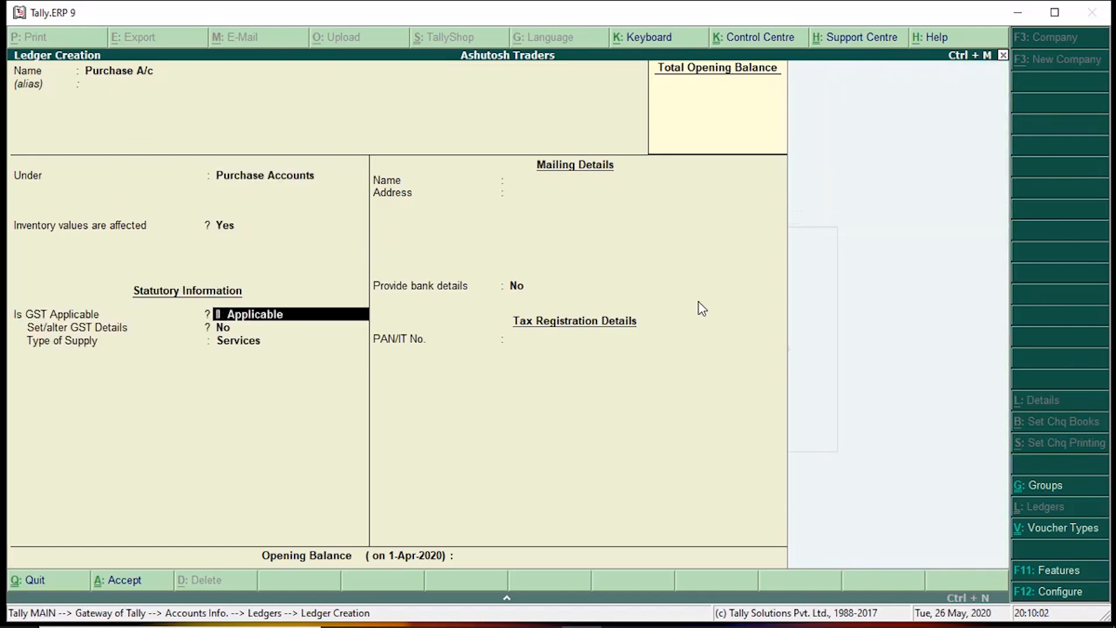
Make GST applicable to the purchase ledger without GST details, set the type of supply to Goods and save the ledger
key("Return")
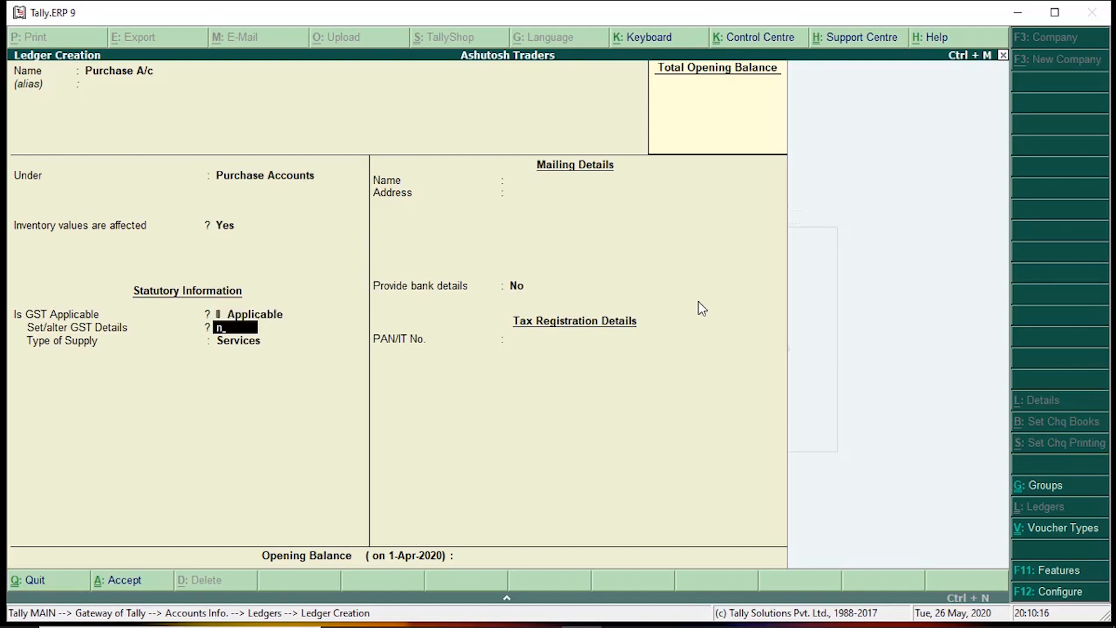
key("Return")
key("Up")
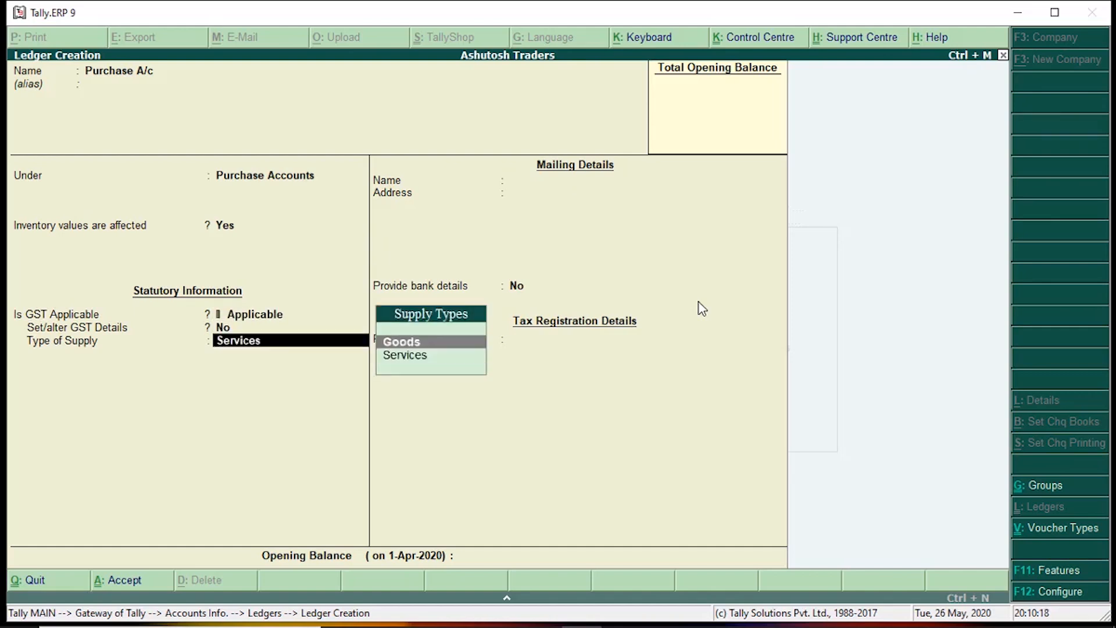
key("Return")
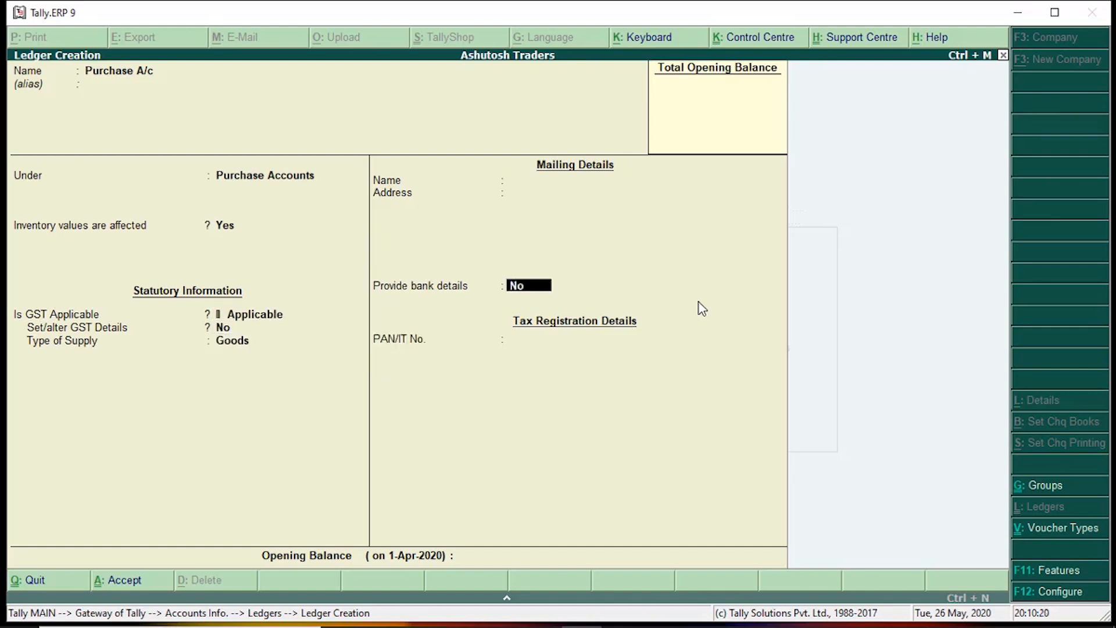
key("BackSpace")
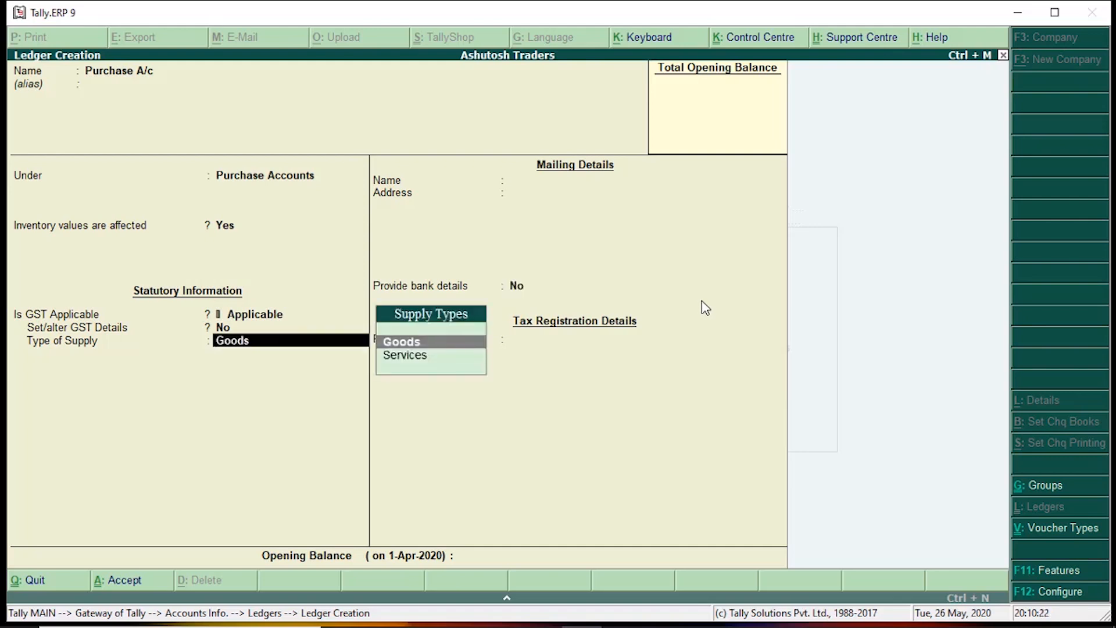
key("Return")
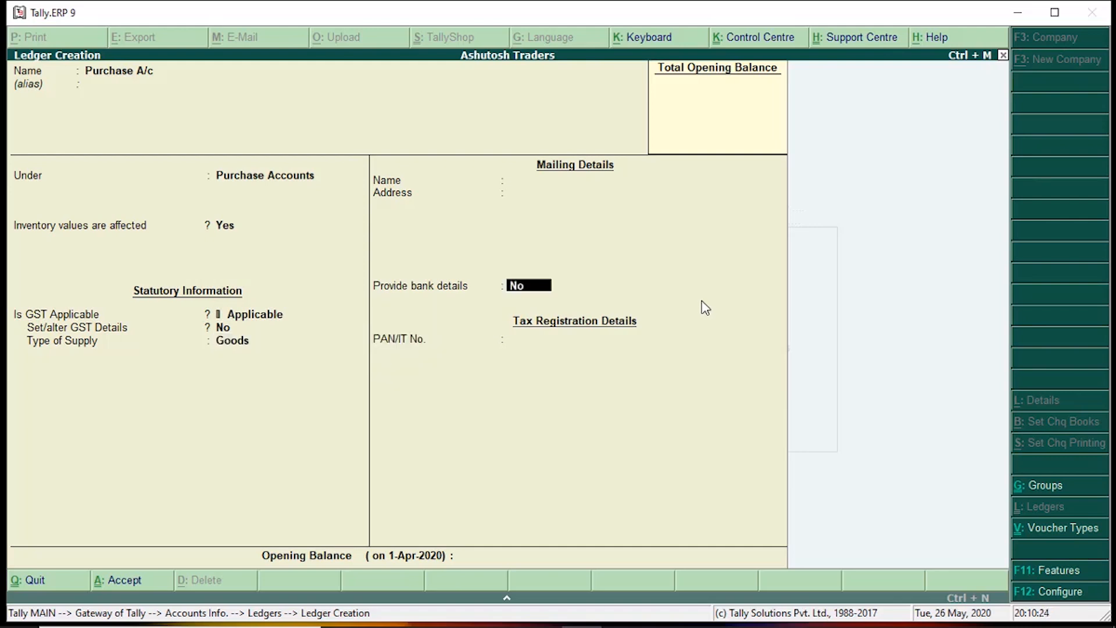
key("Return")
key("Return")
key("Return")
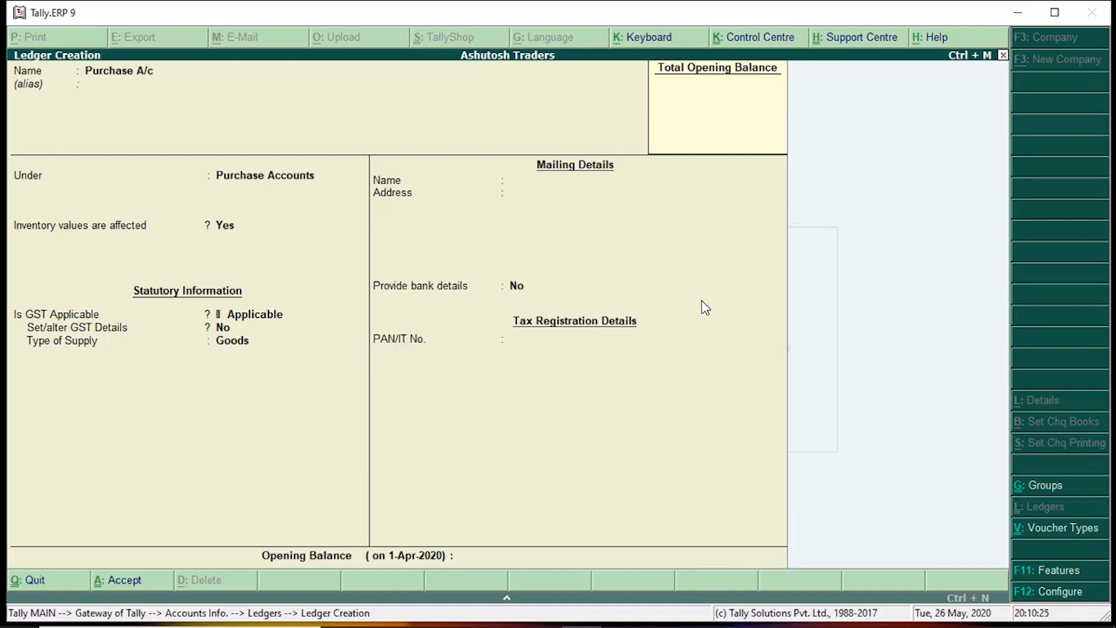
Start another ledger named Sale and place it under Sales Accounts
type("Sale")
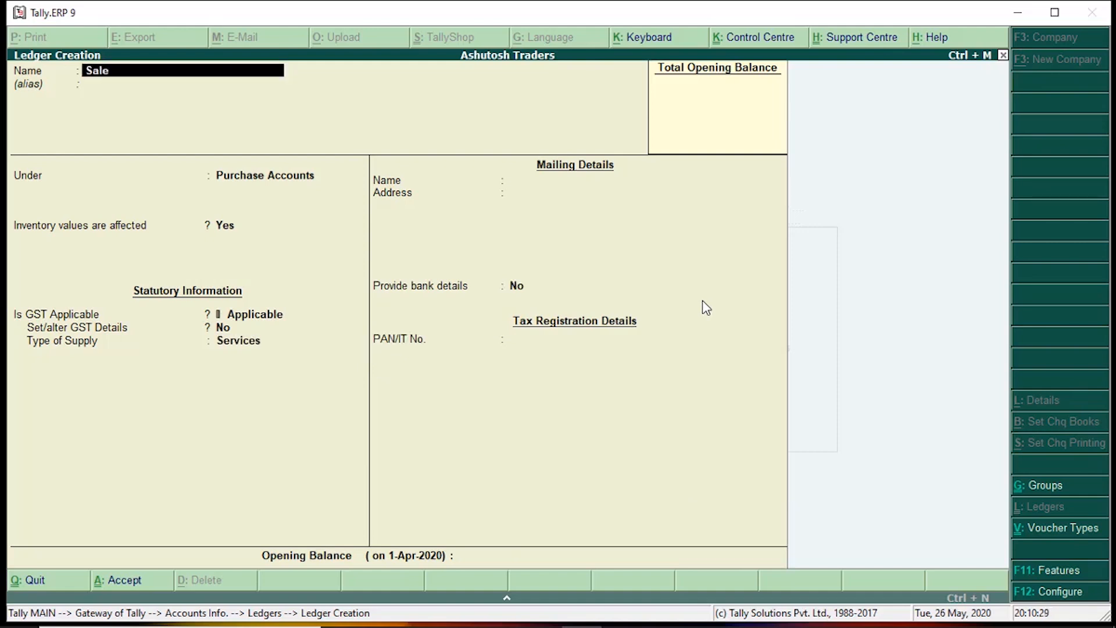
key("Return")
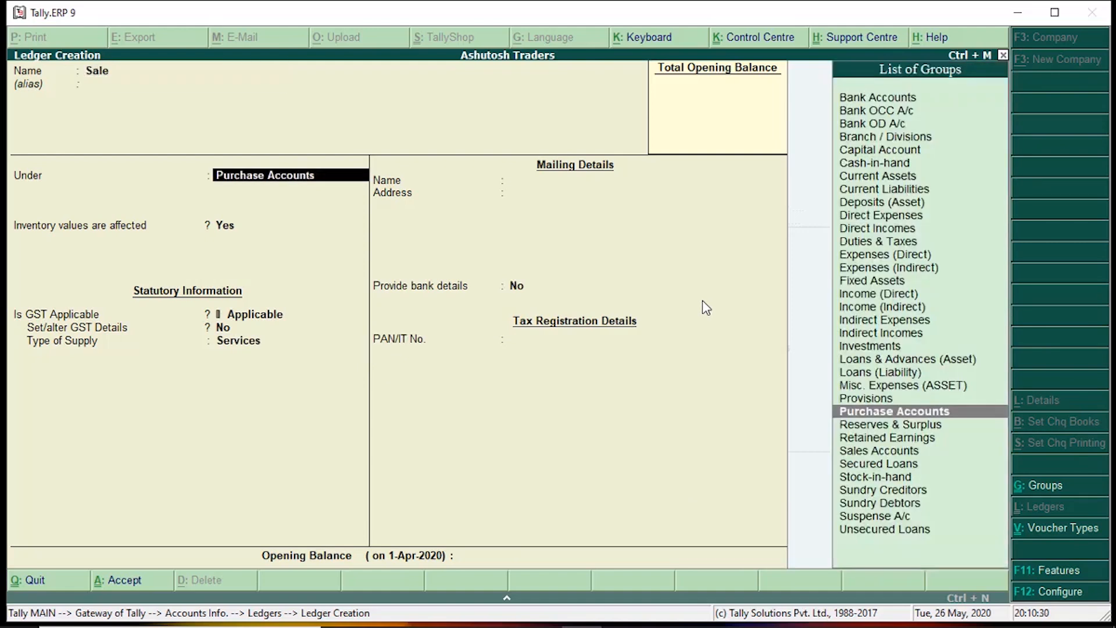
type("S")
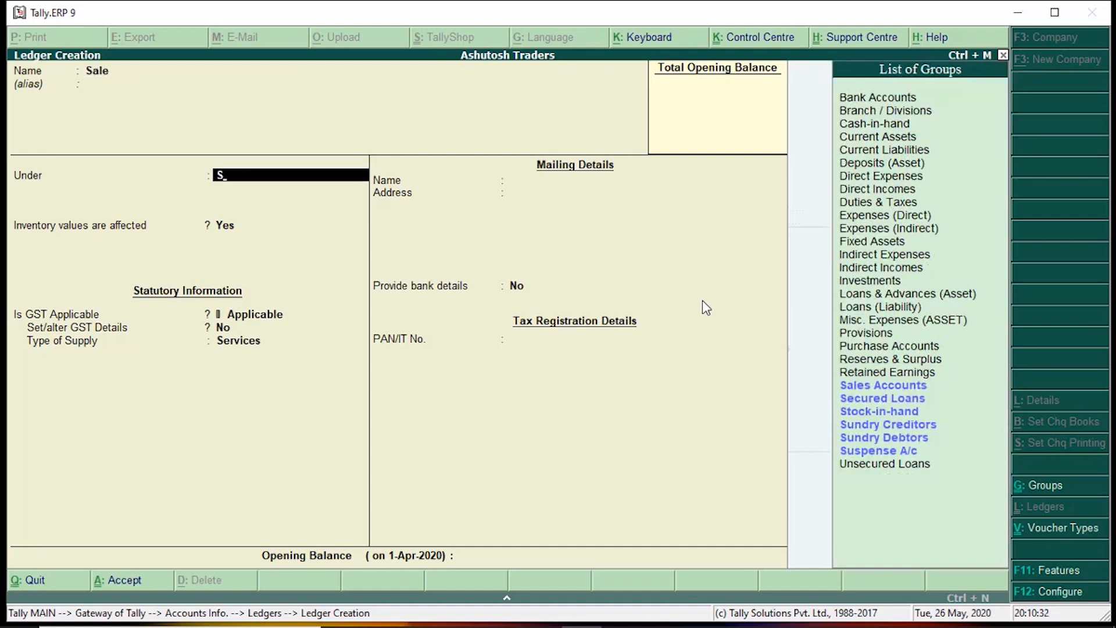
type("a")
key("Return")
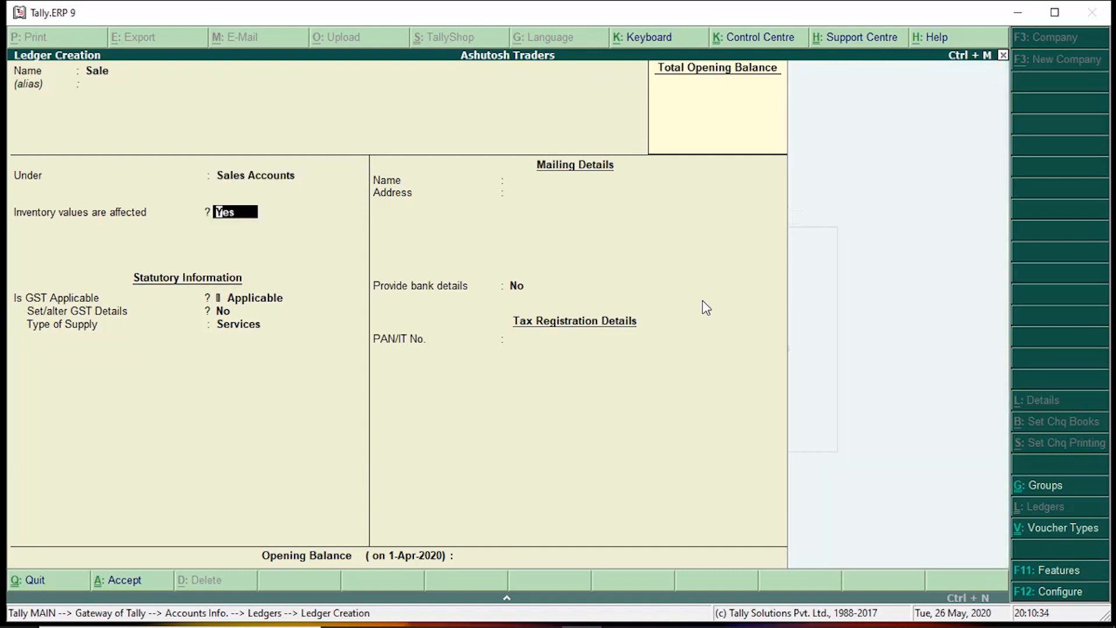
Keep inventory values affected and GST applicable for the Sale ledger, set its type of supply to Goods and save it
key("Return")
key("Return")
key("Return")
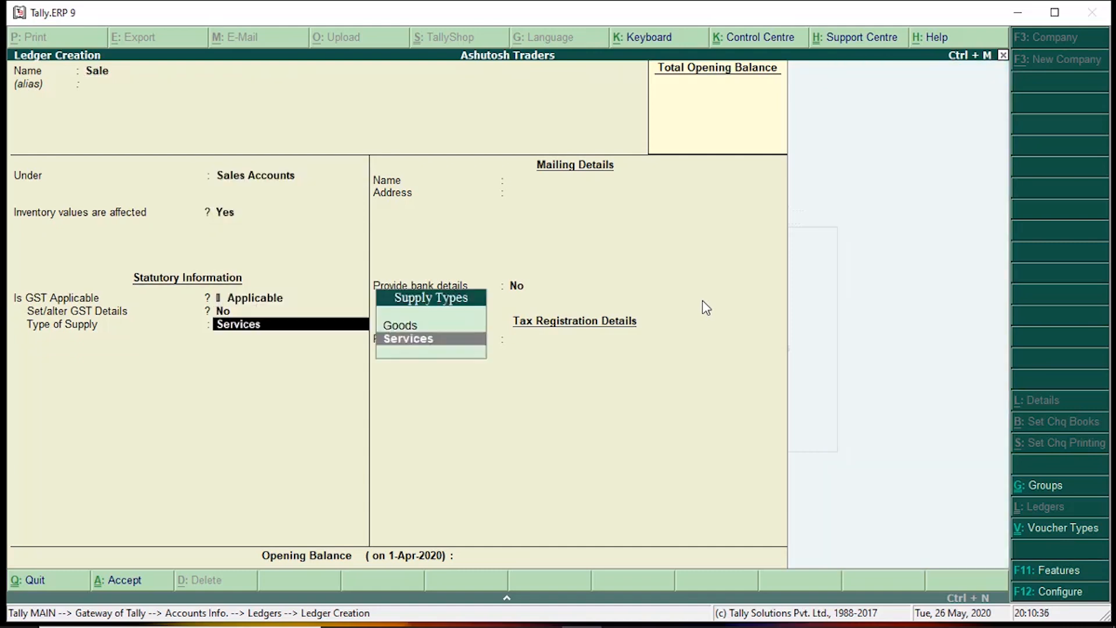
key("Up")
key("Return")
key("Return")
key("Return")
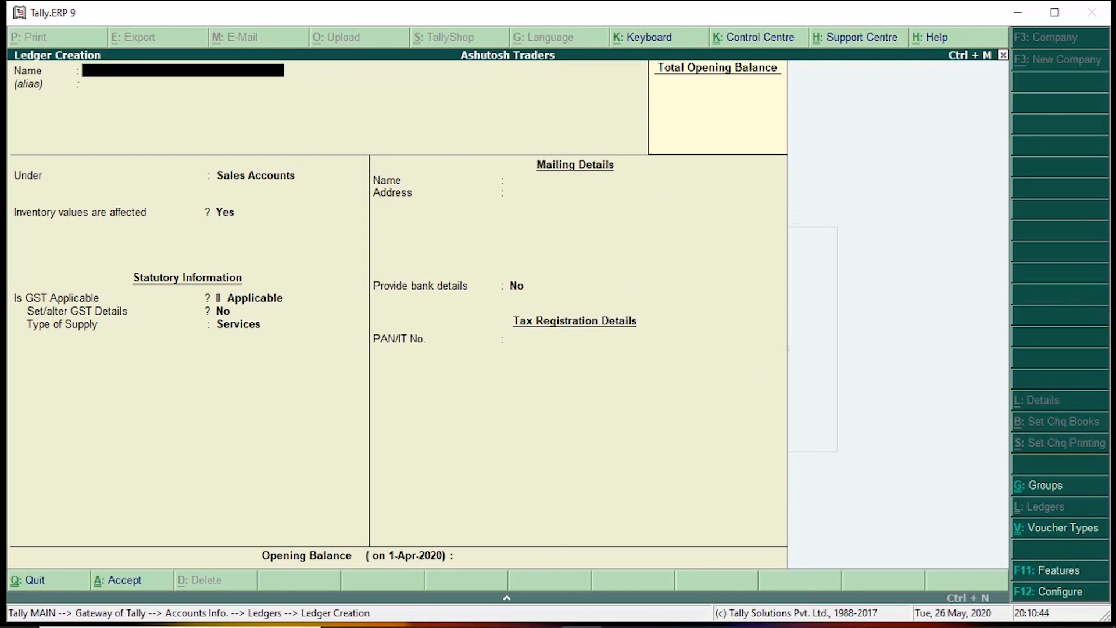
Start a ledger with the first seller's name under Sundry Creditors, keeping bill-by-bill balances and inventory values affected at No
type("Abhi (Seller)")
key("Return")
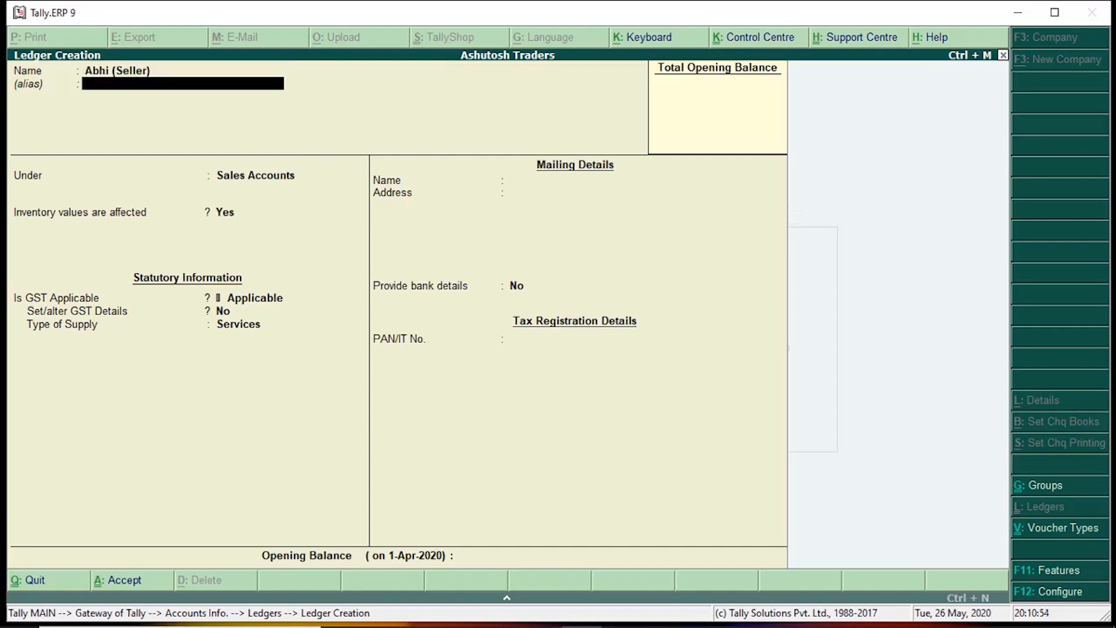
key("Return")
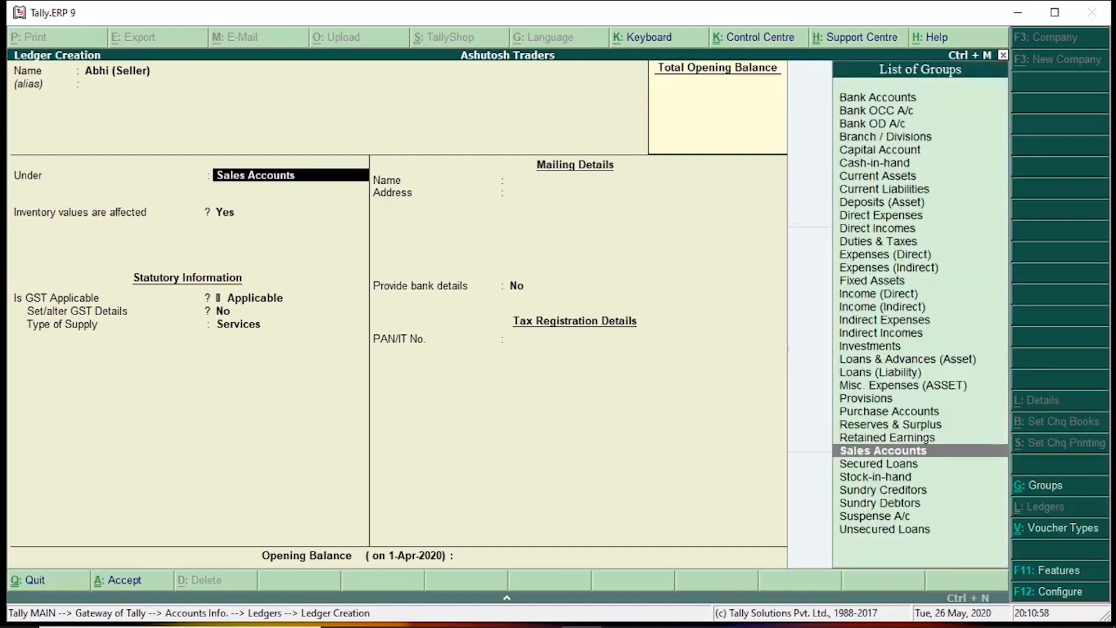
type("Su")
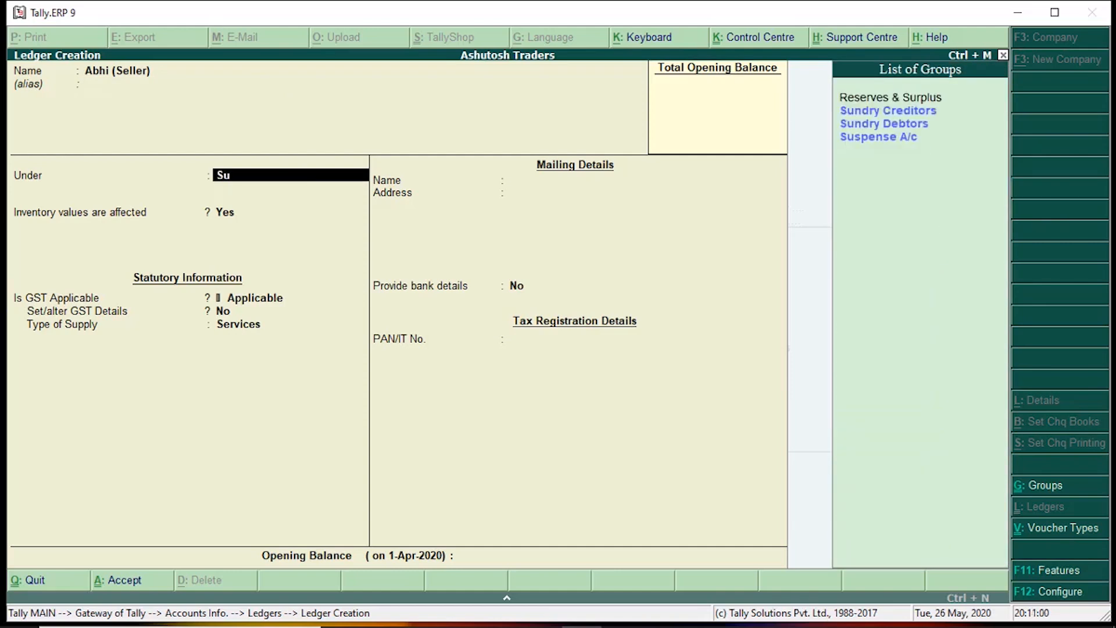
key("Return")
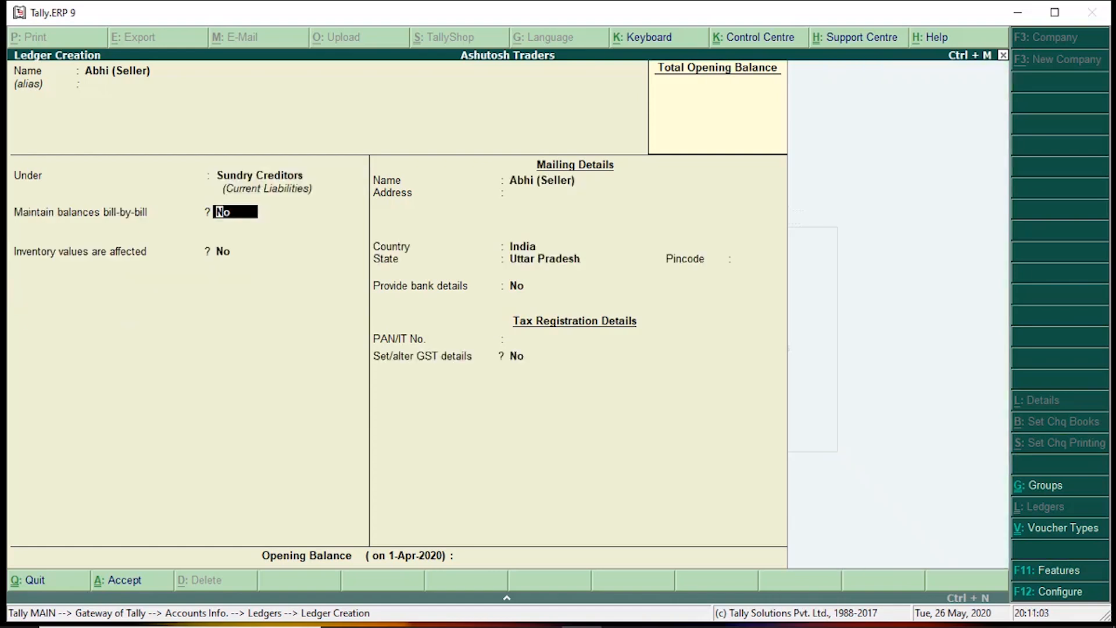
key("Return")
key("Return")
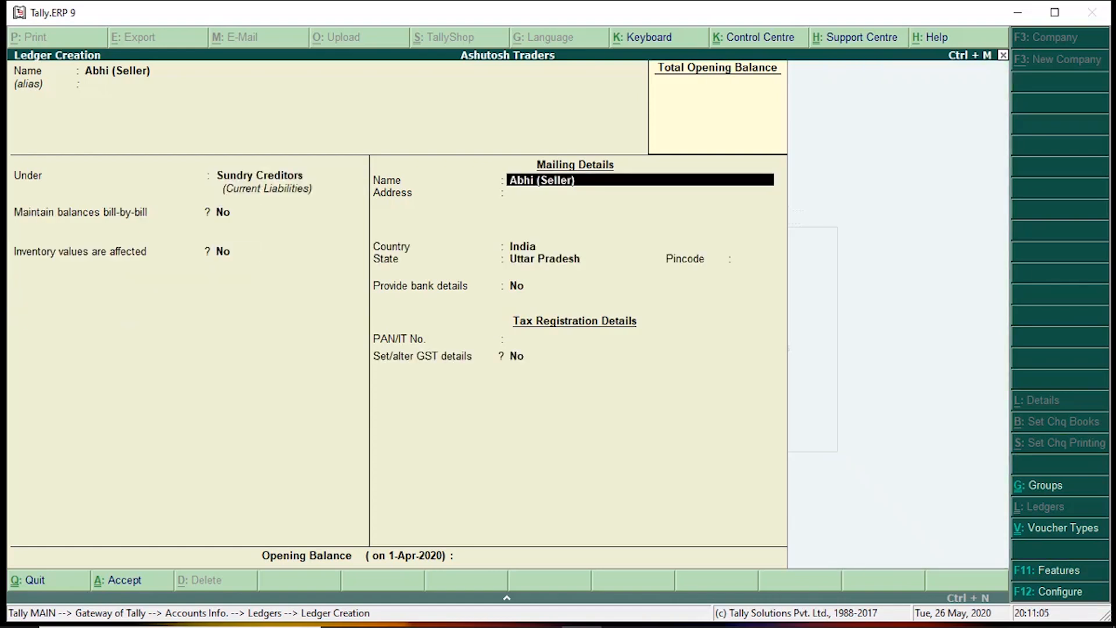
Fill in the seller's mailing address and set the state to Delhi
key("Return")
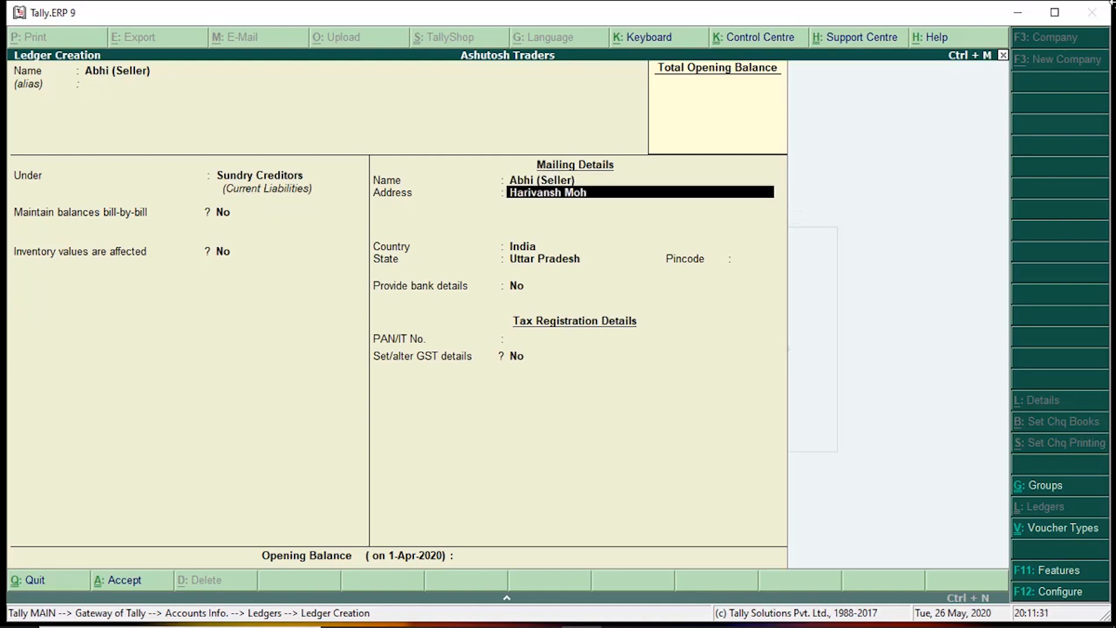
type("al")
key("Return")
key("Return")
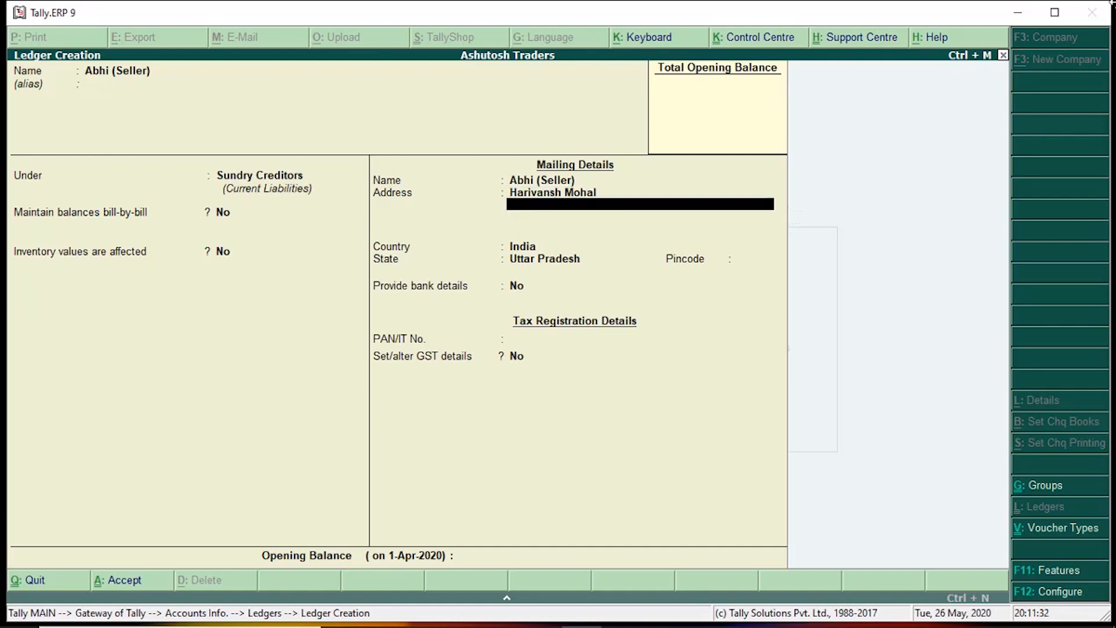
key("Return")
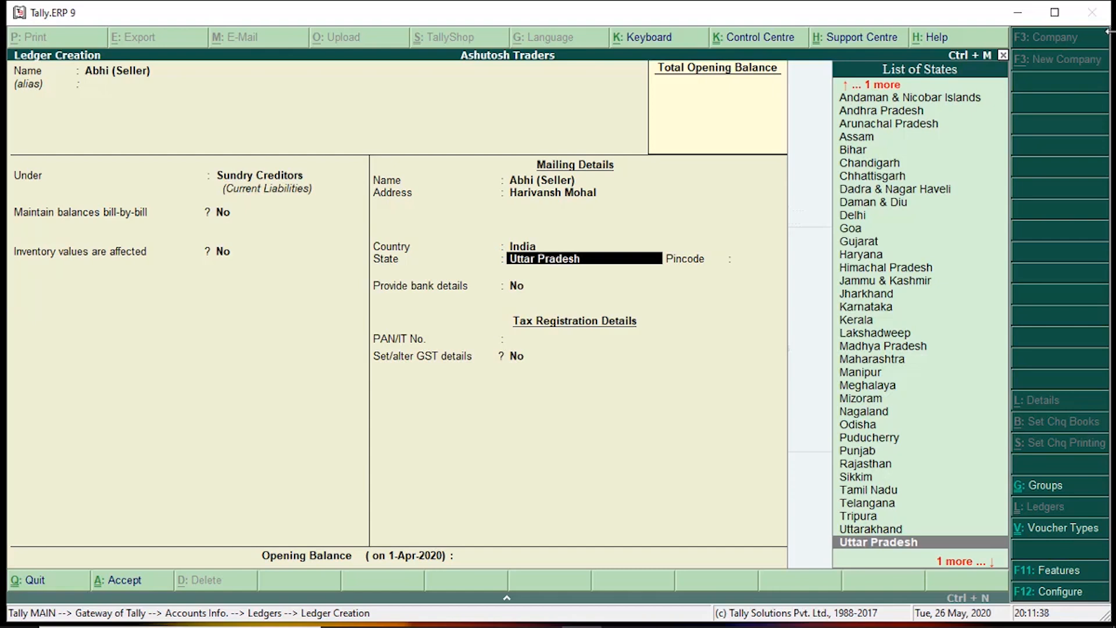
type("D")
key("Down")
key("Down")
key("Return")
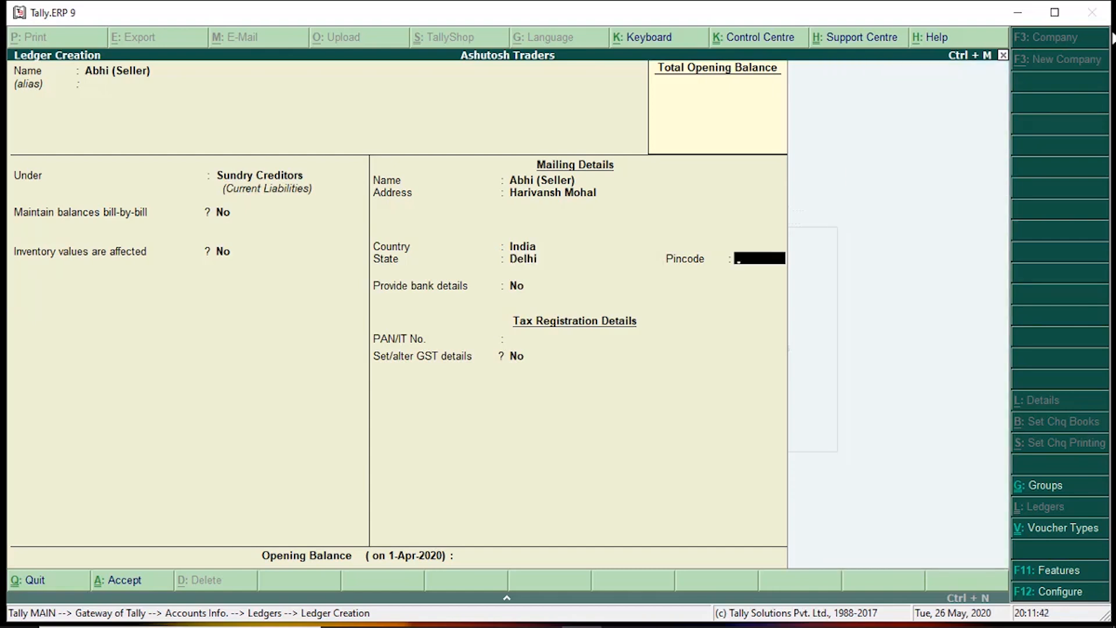
Leave the pincode and PAN empty and bank details at No, and set the seller's Set/alter GST details option to Yes
key("Return")
key("Return")
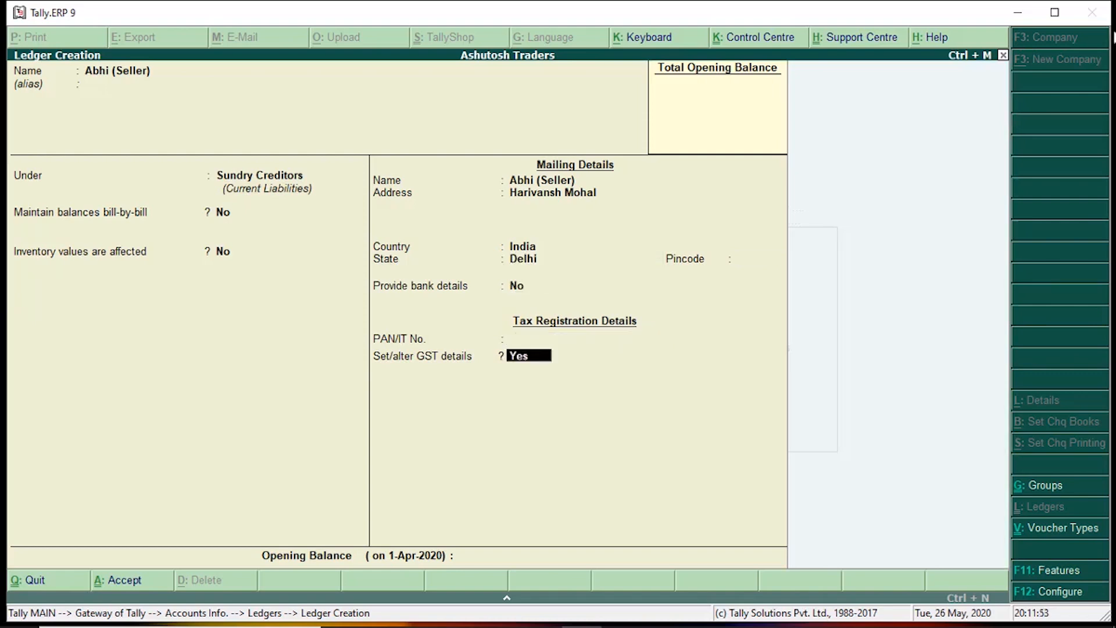
key("BackSpace")
key("Return")
key("Return")
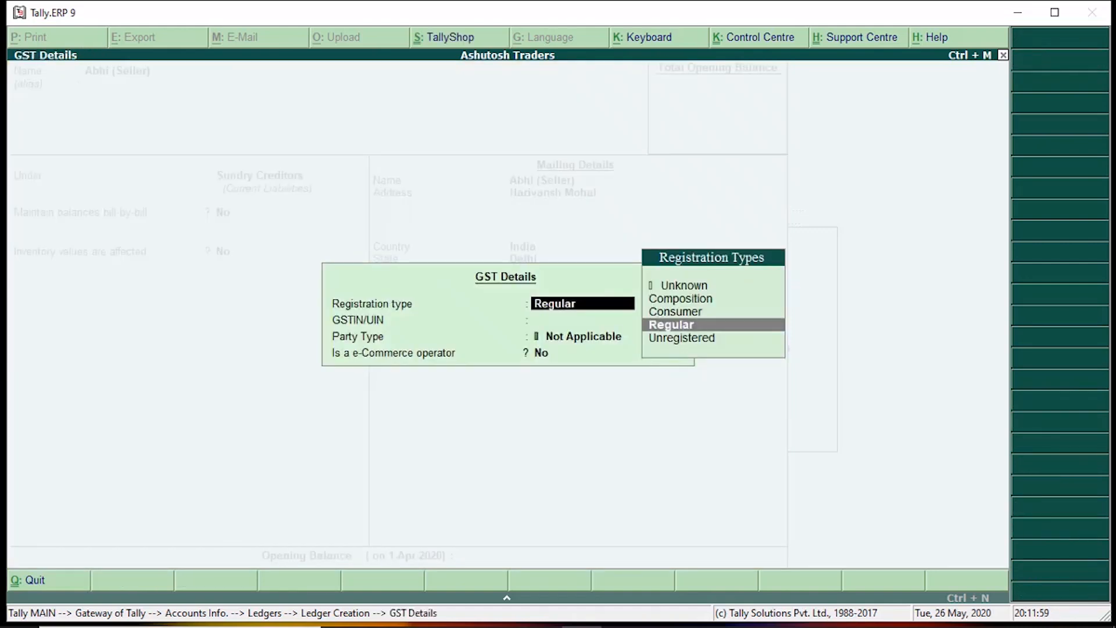
Set the seller's registration type to Regular, enter the GSTIN, keep party type Not Applicable and e-commerce operator No, and save the ledger
key("Return")
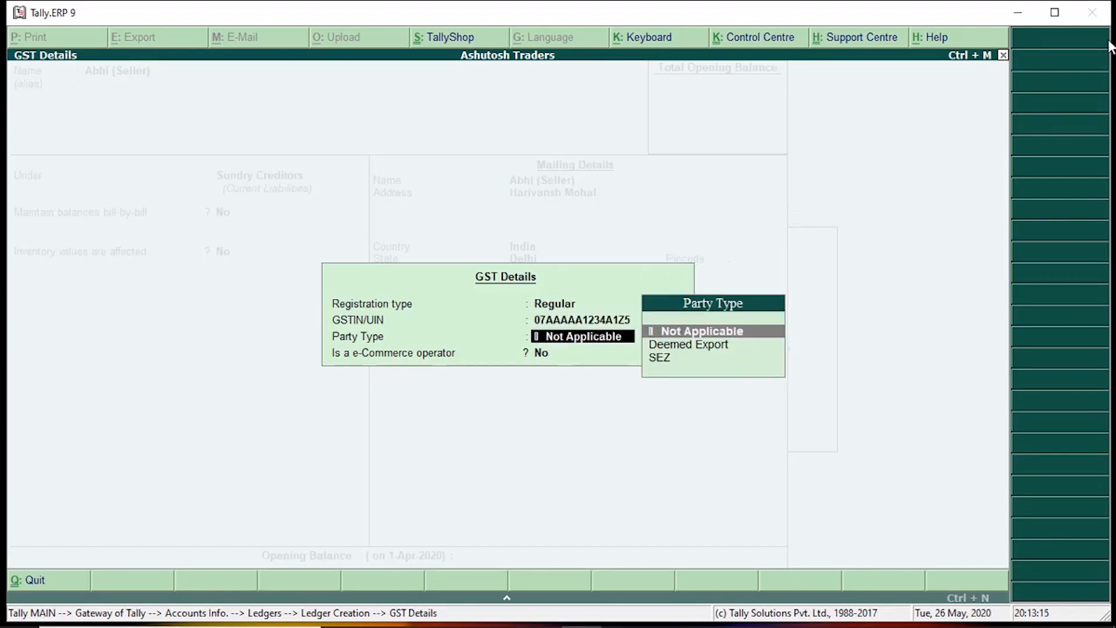
key("Return")
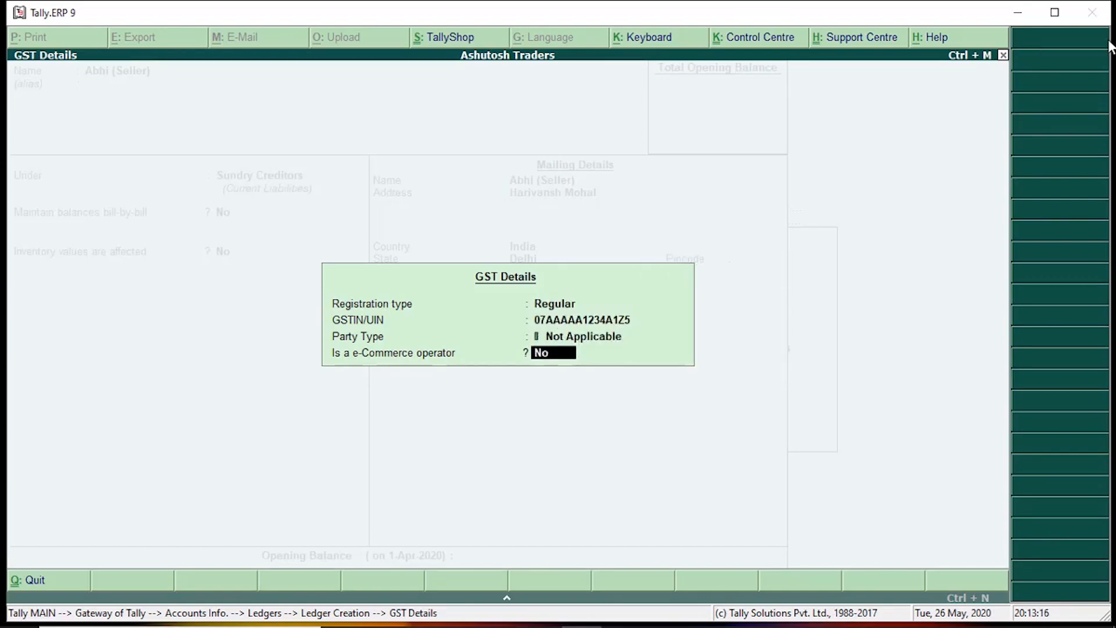
key("Return")
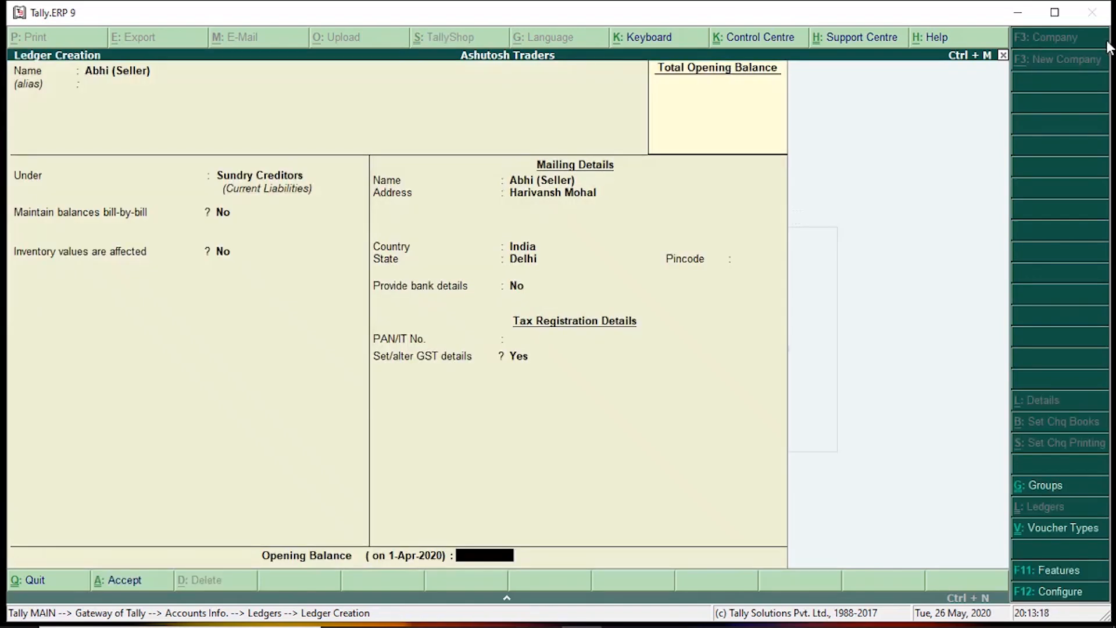
key("Return")
key("Return")
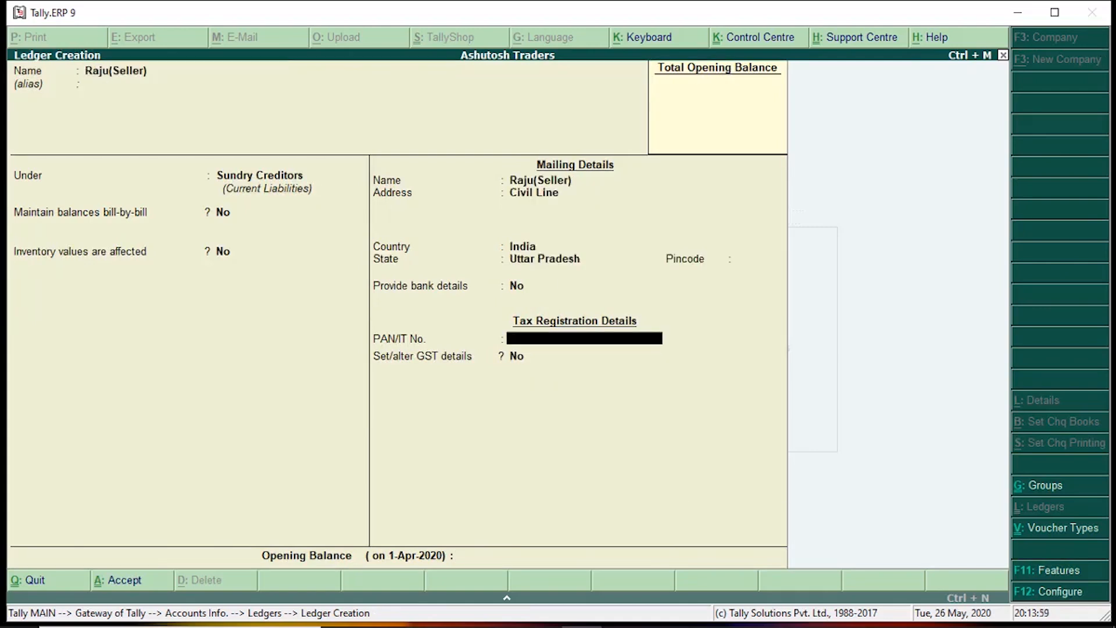
Complete the second seller's Uttar Pradesh ledger under Sundry Creditors with Regular GST registration and the seller's GSTIN, and save it
key("Return")
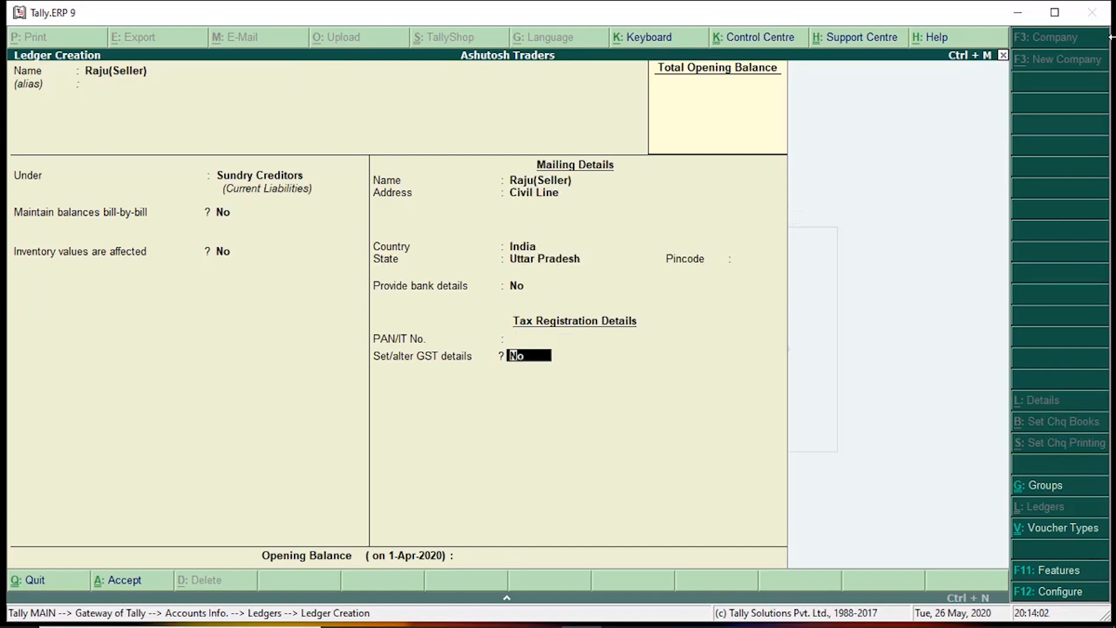
key("y")
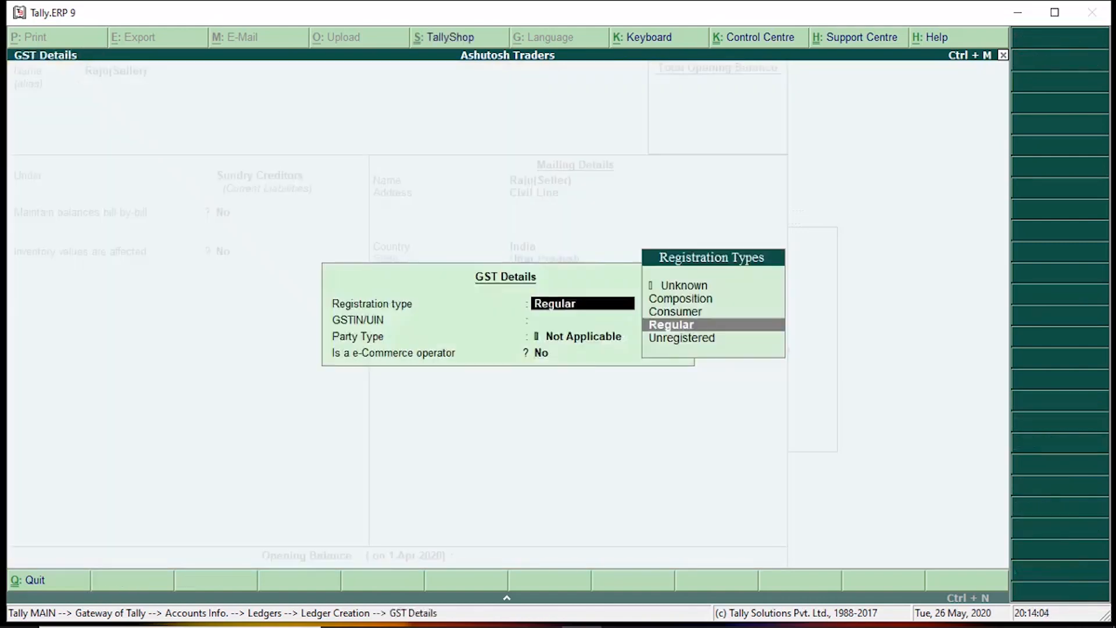
key("Return")
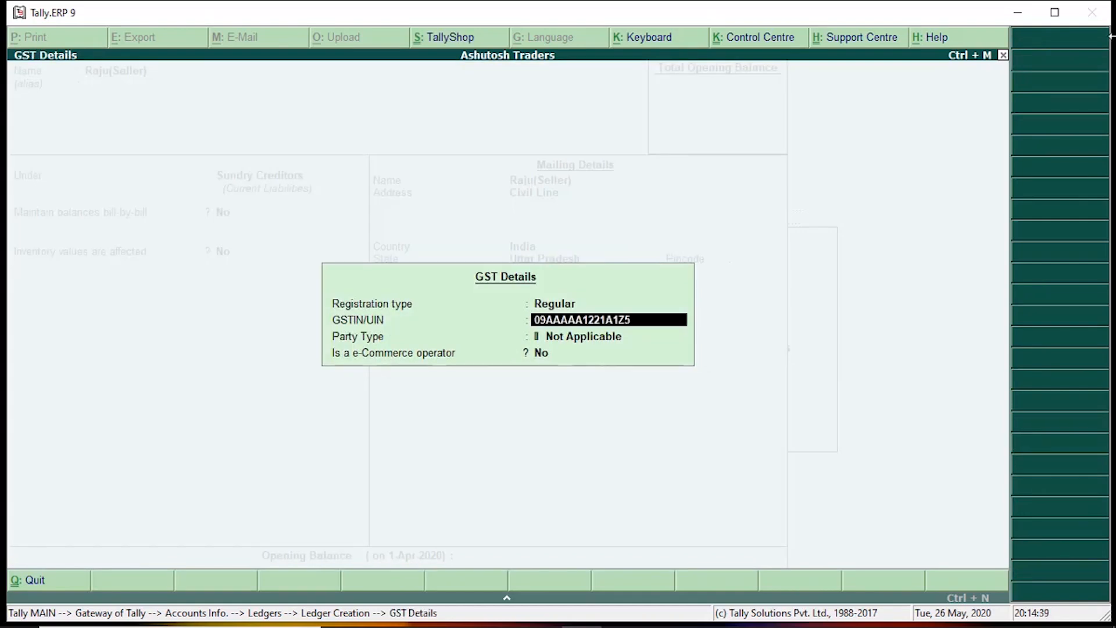
key("Return")
key("Return")
key("Return")
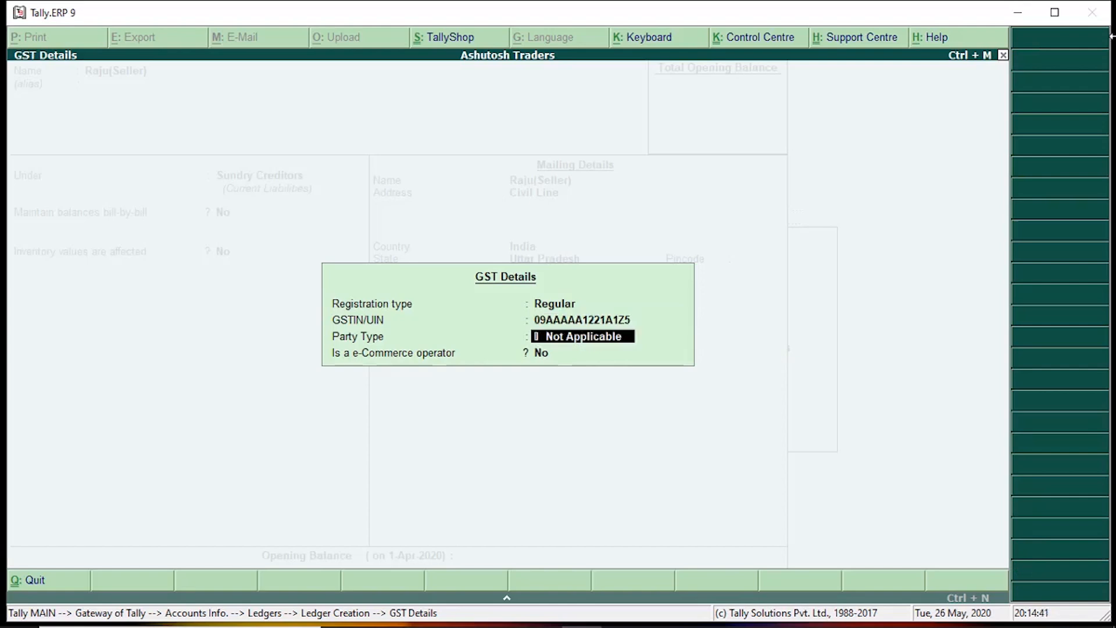
key("Return")
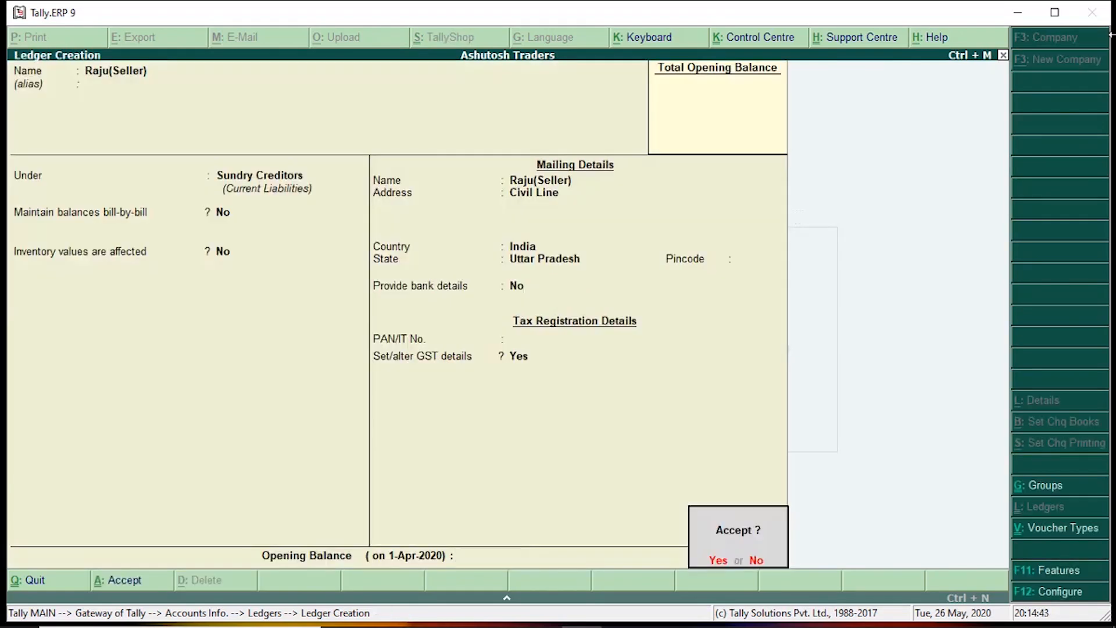
key("Return")
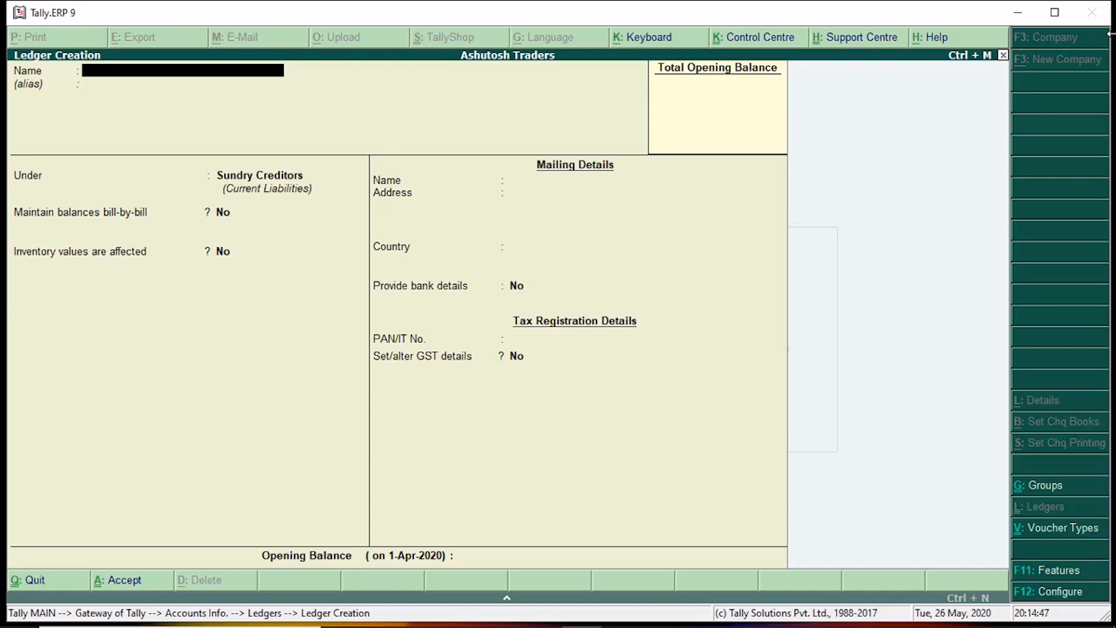
Start another ledger with the customer's name and place it under Sundry Debtors
type("Ishaan")
key("Return")
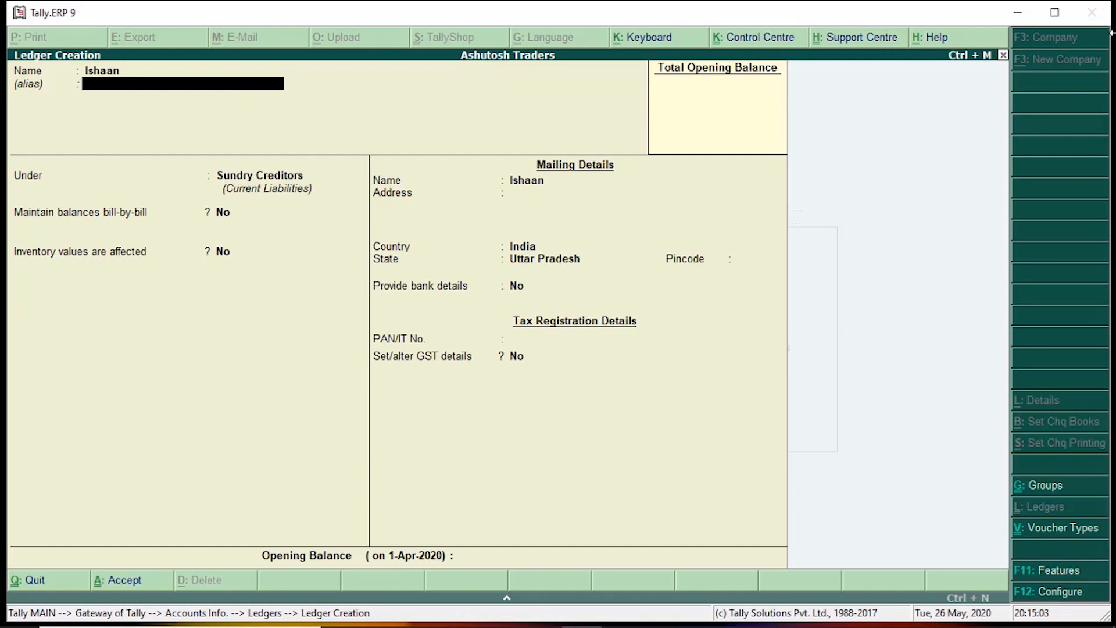
key("Return")
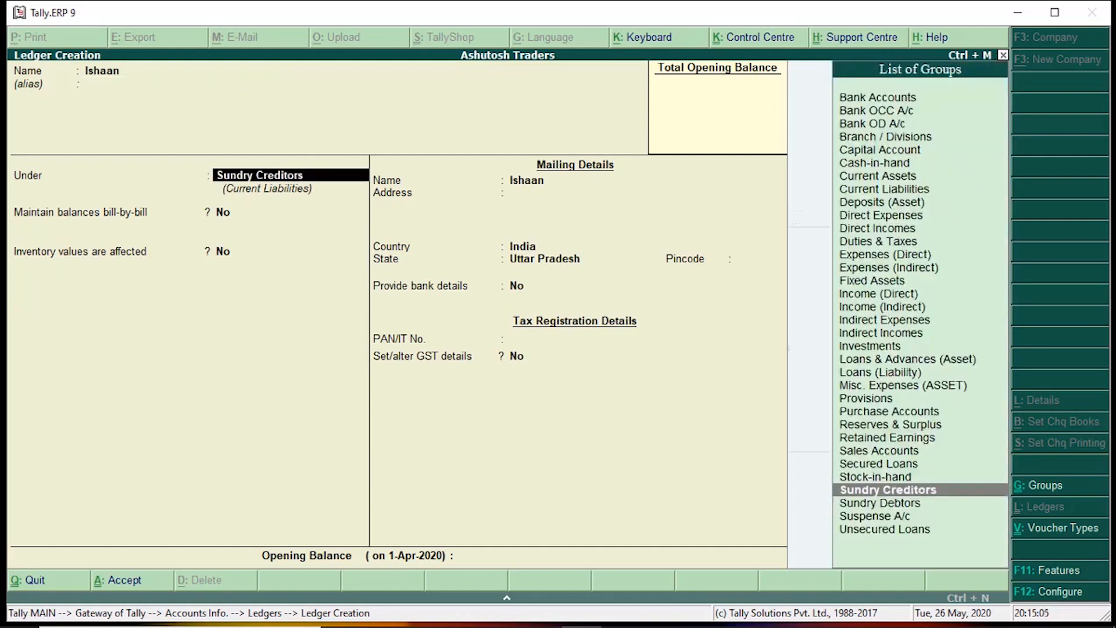
type("Sun")
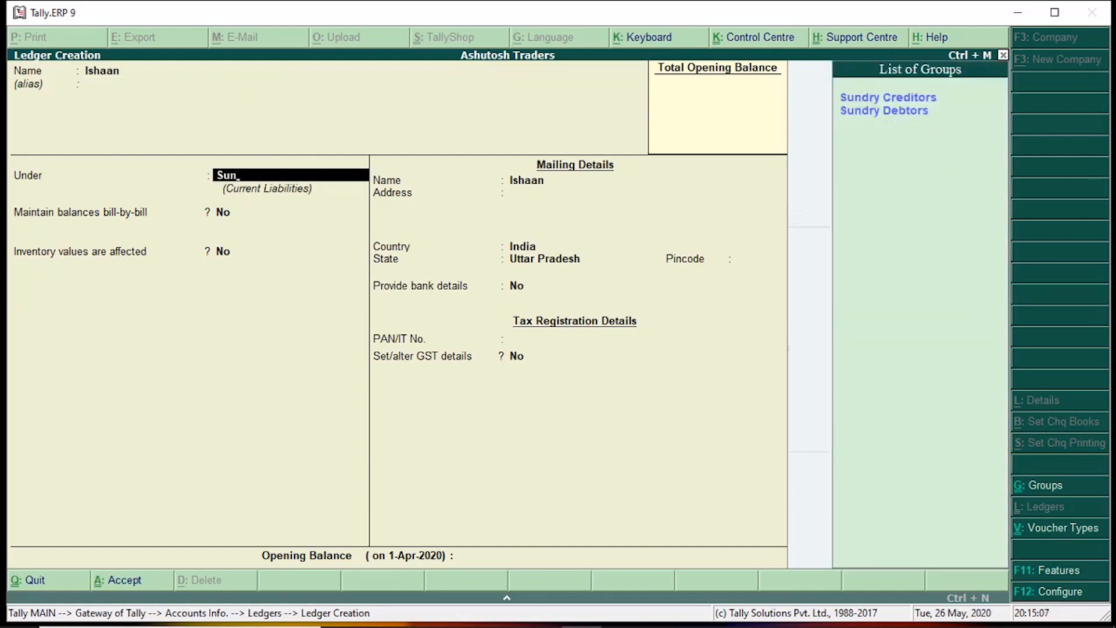
key("Down")
key("Return")
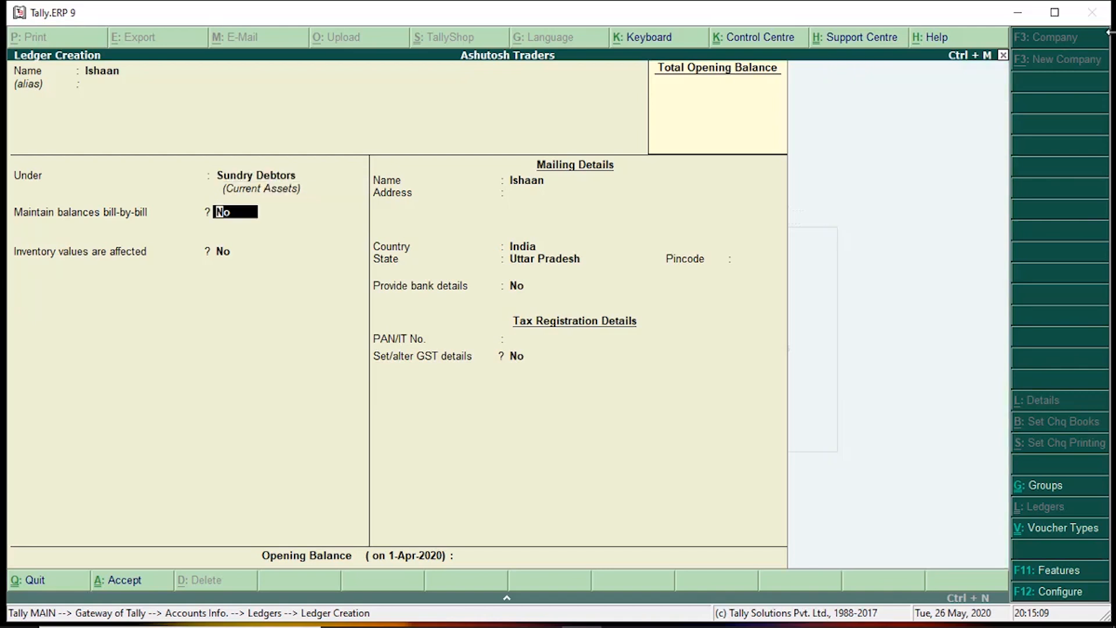
Fill in the customer's mailing address, keeping the state Uttar Pradesh and bill-by-bill balances, inventory values and bank details at No
key("Return")
key("Return")
key("Return")
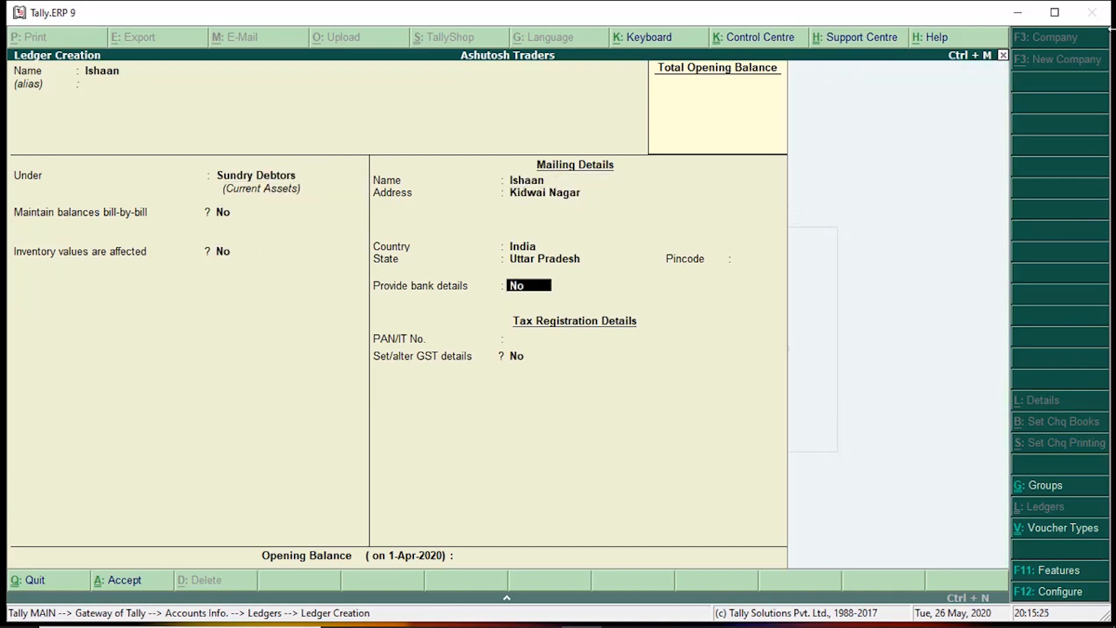
key("Return")
key("Return")
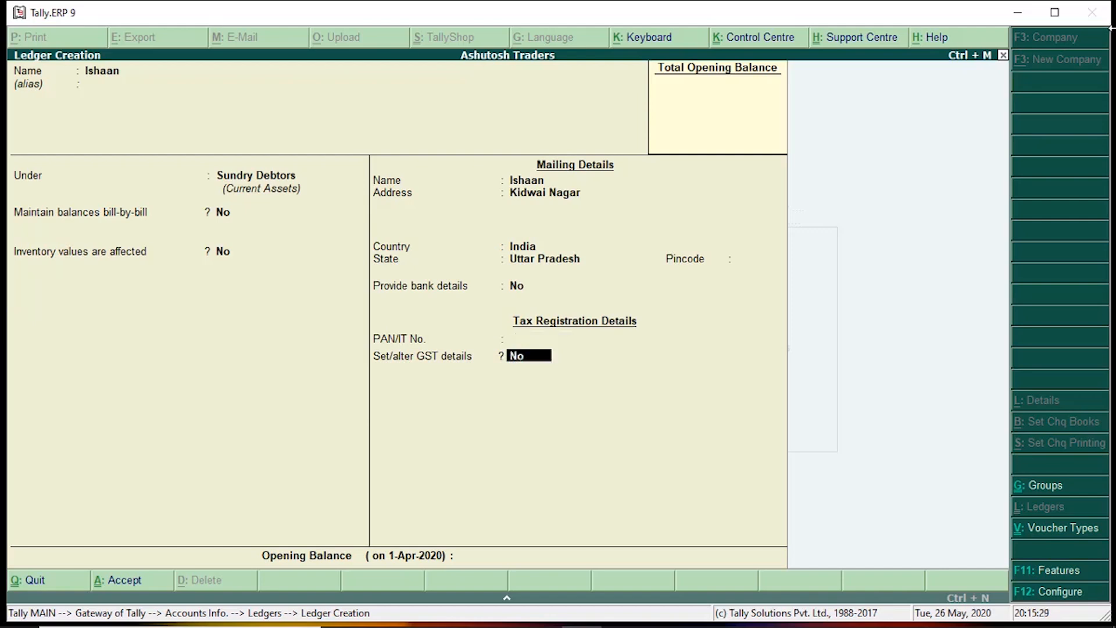
Enable GST details for the customer with Regular registration, enter the GSTIN, keep party type Not Applicable and save the ledger
key("y")
key("Return")
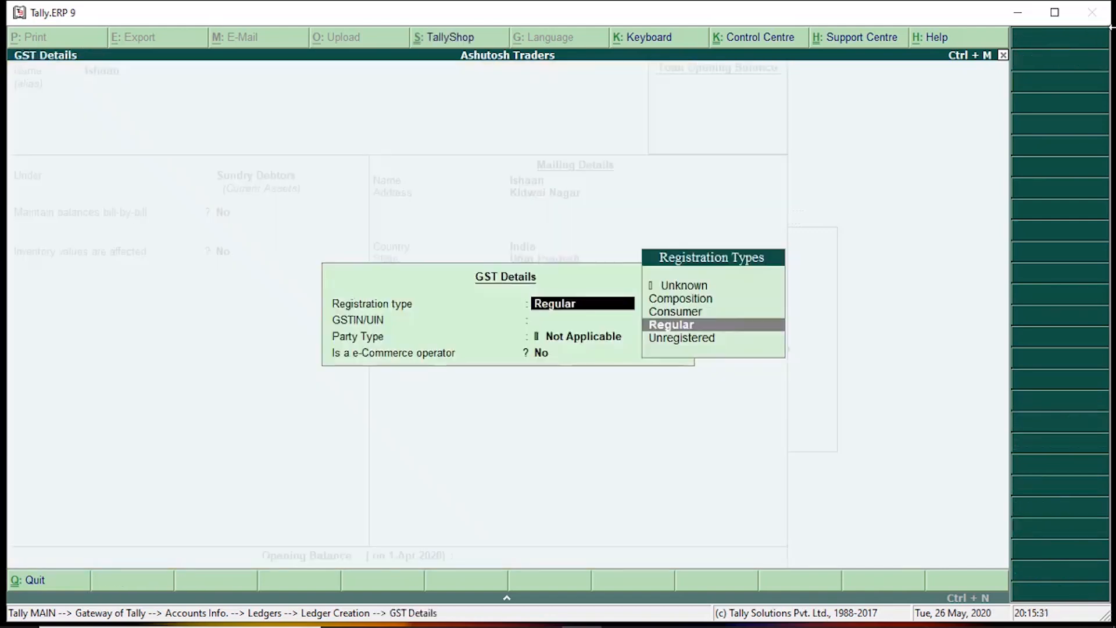
key("Return")
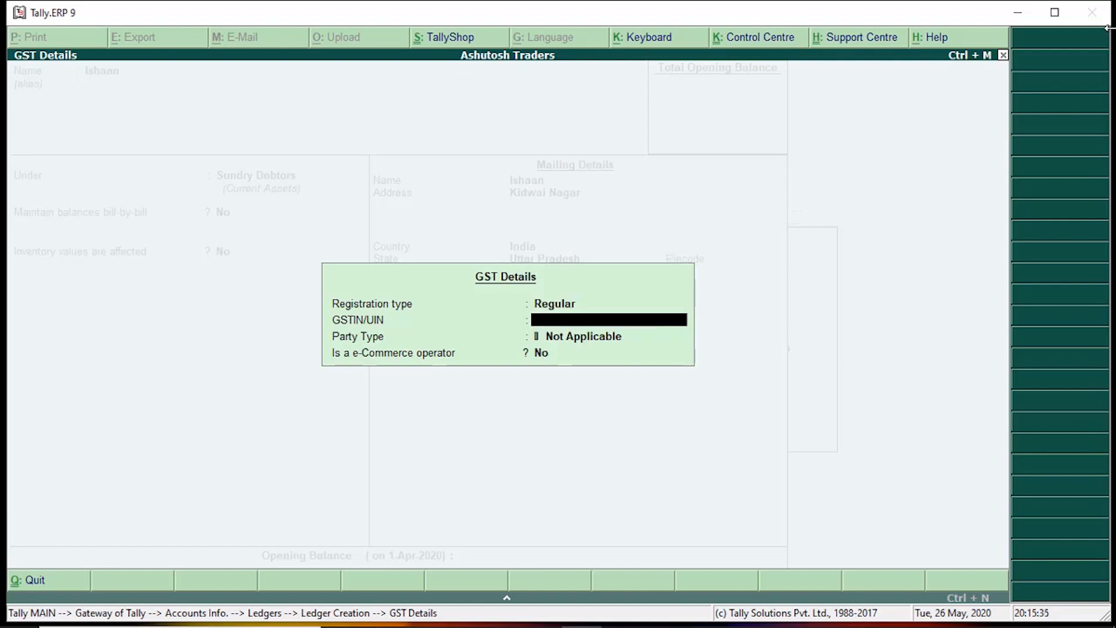
type("09AAAAA6789A1Z5")
key("Return")
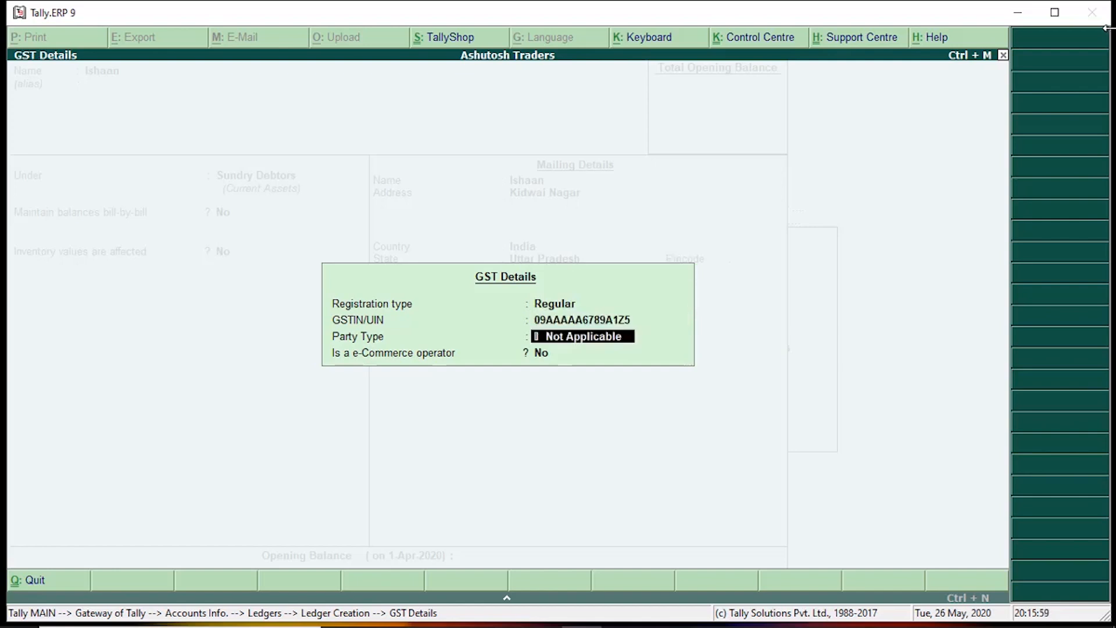
key("Return")
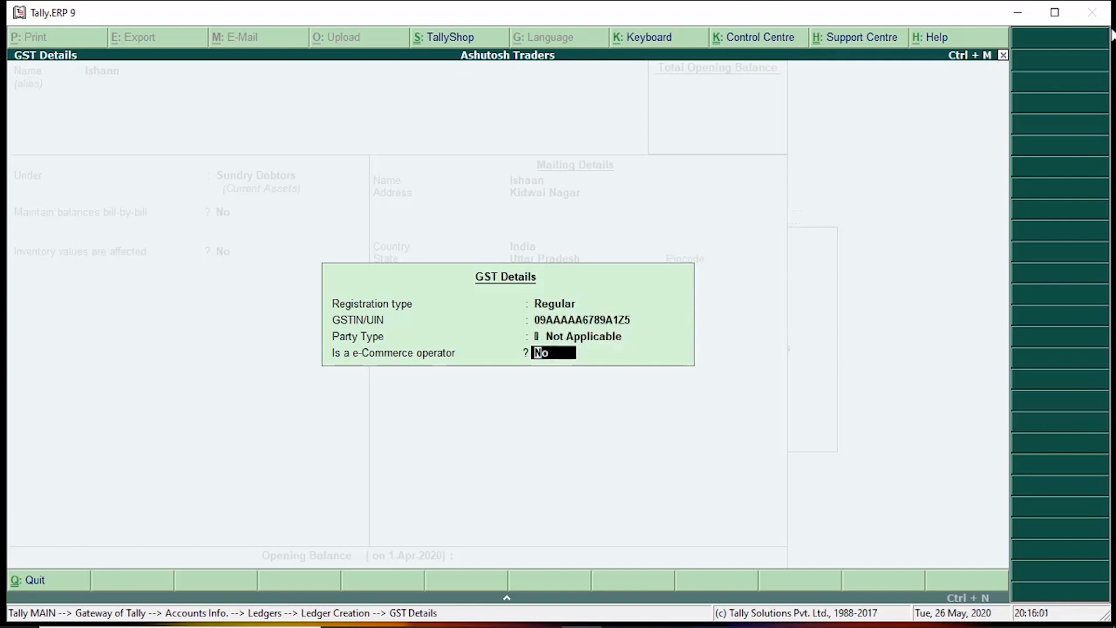
key("Return")
key("Return")
key("Return")
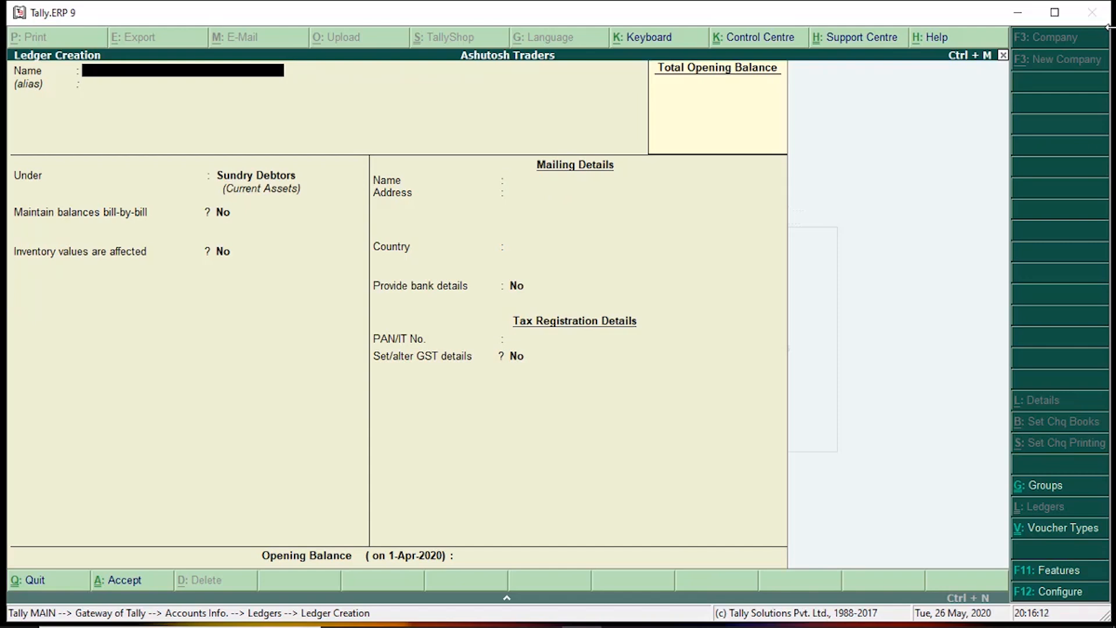
Start a ledger named Cgst and place it under Duties & Taxes
type("Cgst")
key("Return")
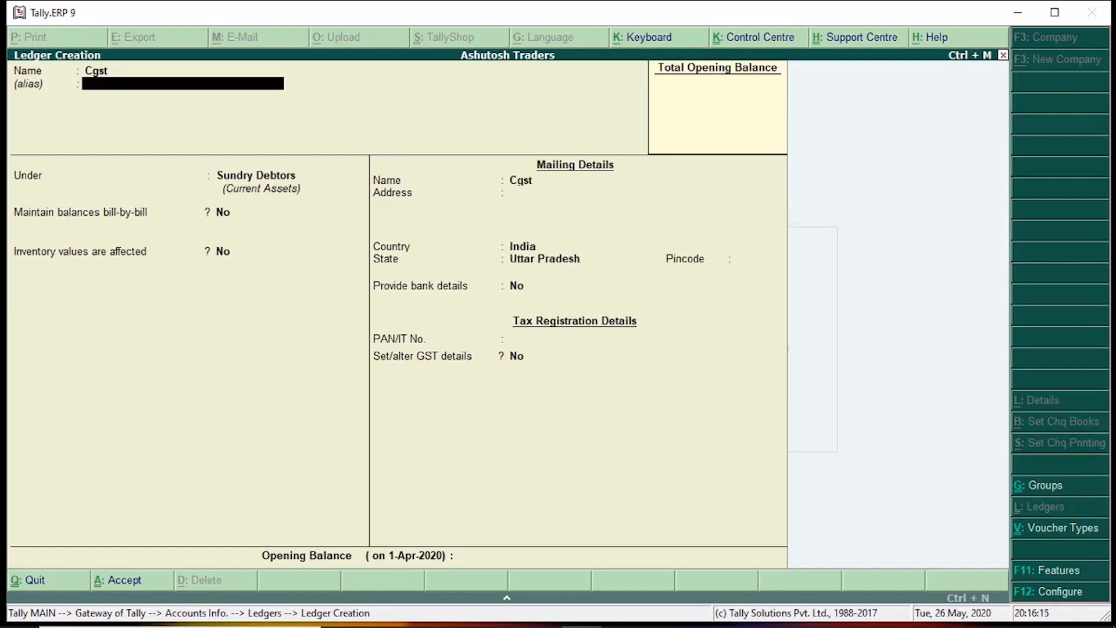
key("Return")
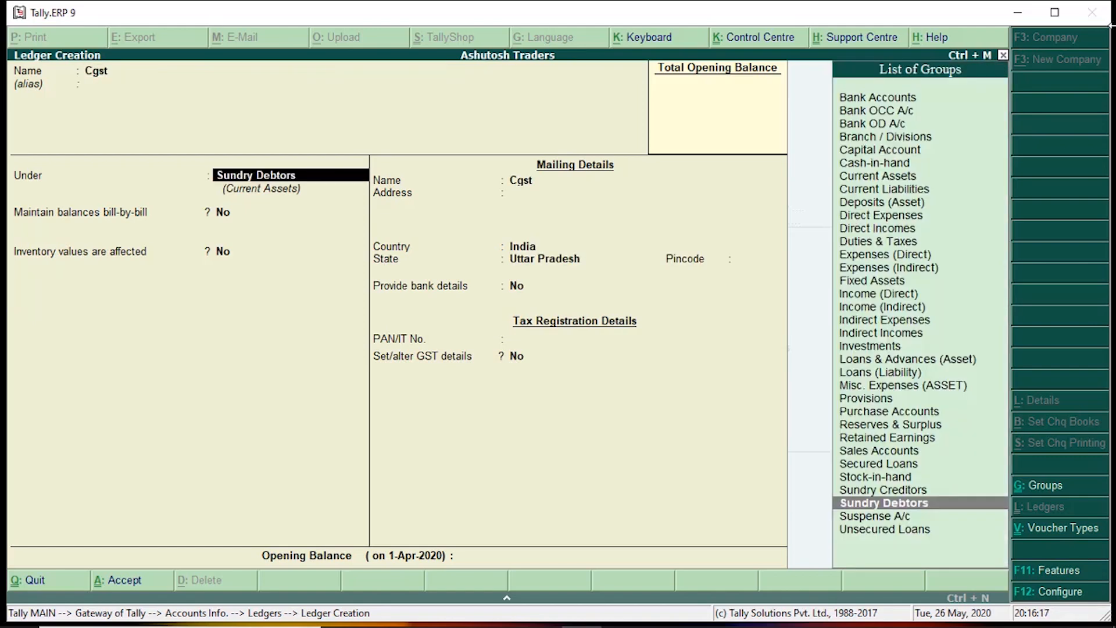
type("Di")
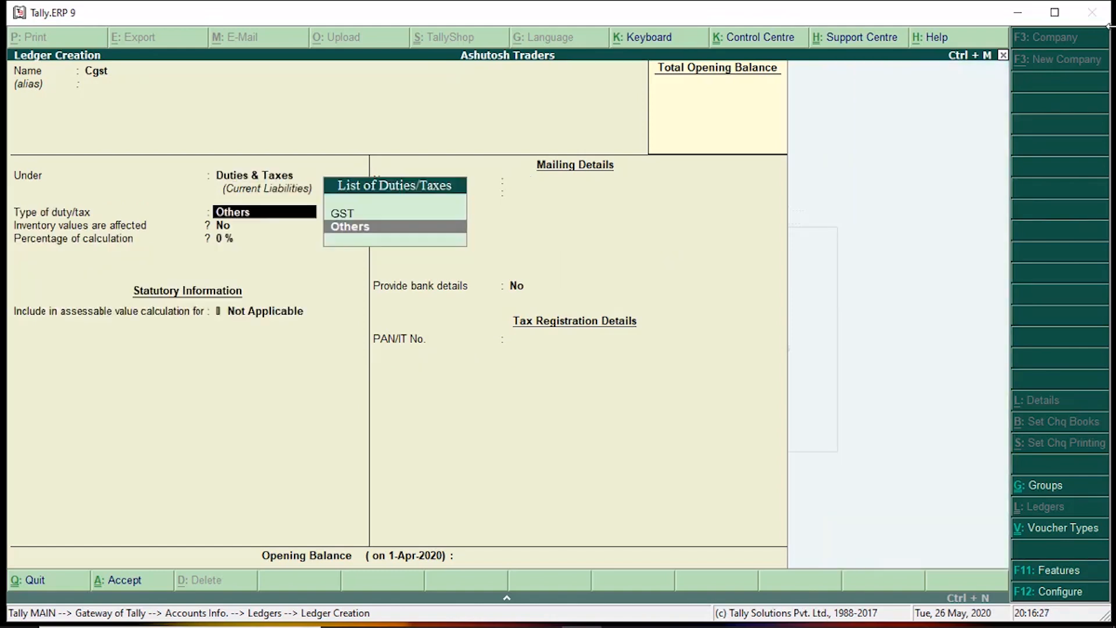
Set the Cgst ledger's duty type to GST and tax type to Central Tax, keep 0 % and no rounding or bank details, and save
key("Up")
key("Return")
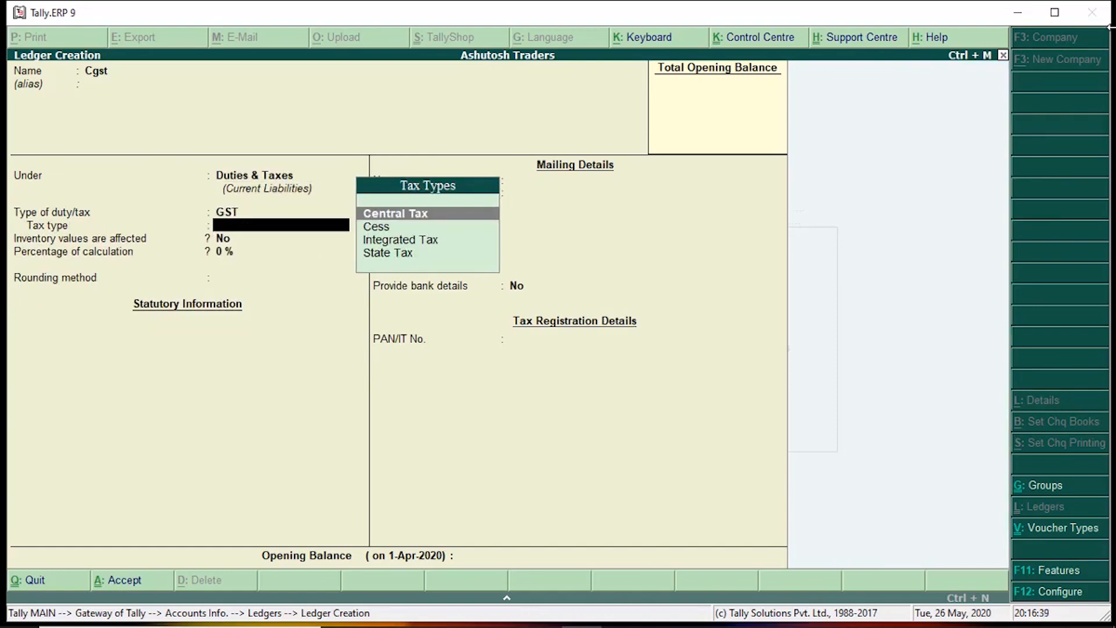
key("Return")
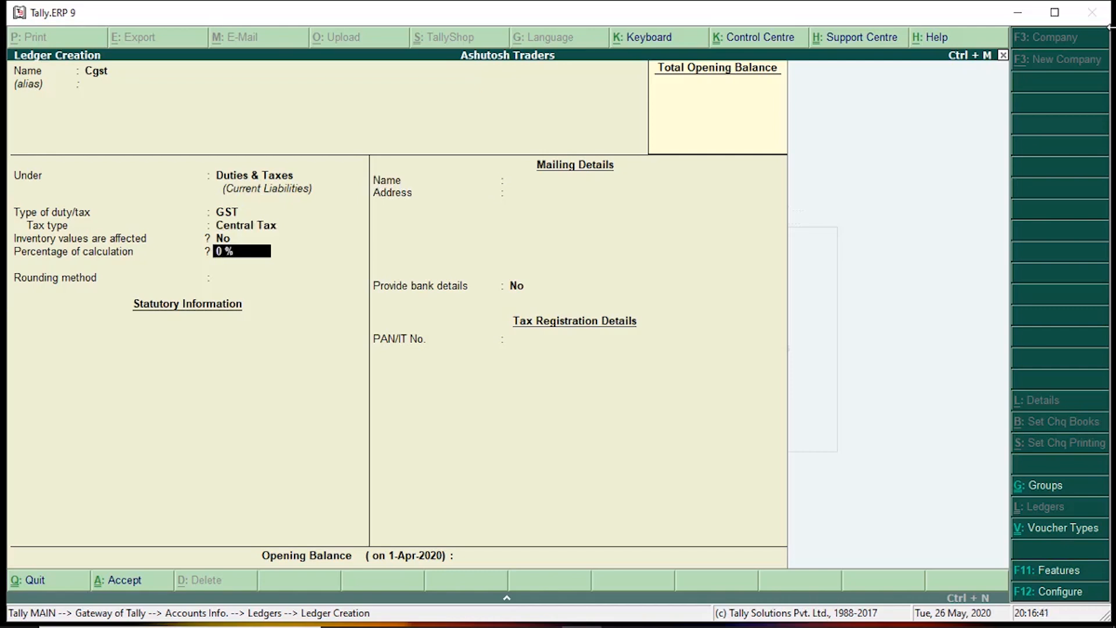
key("Return")
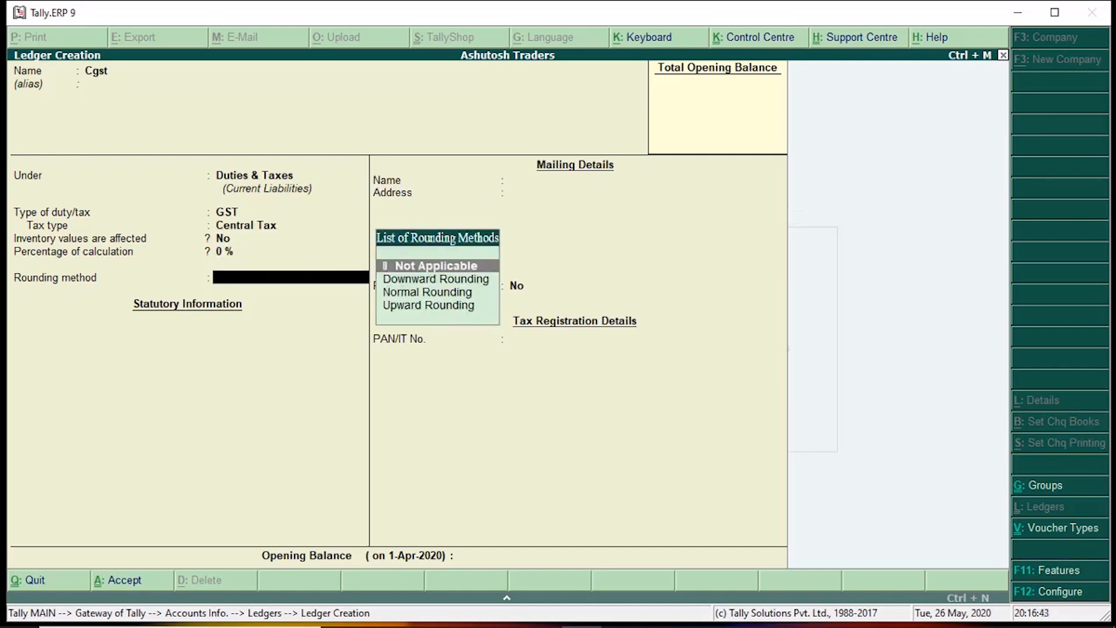
key("Return")
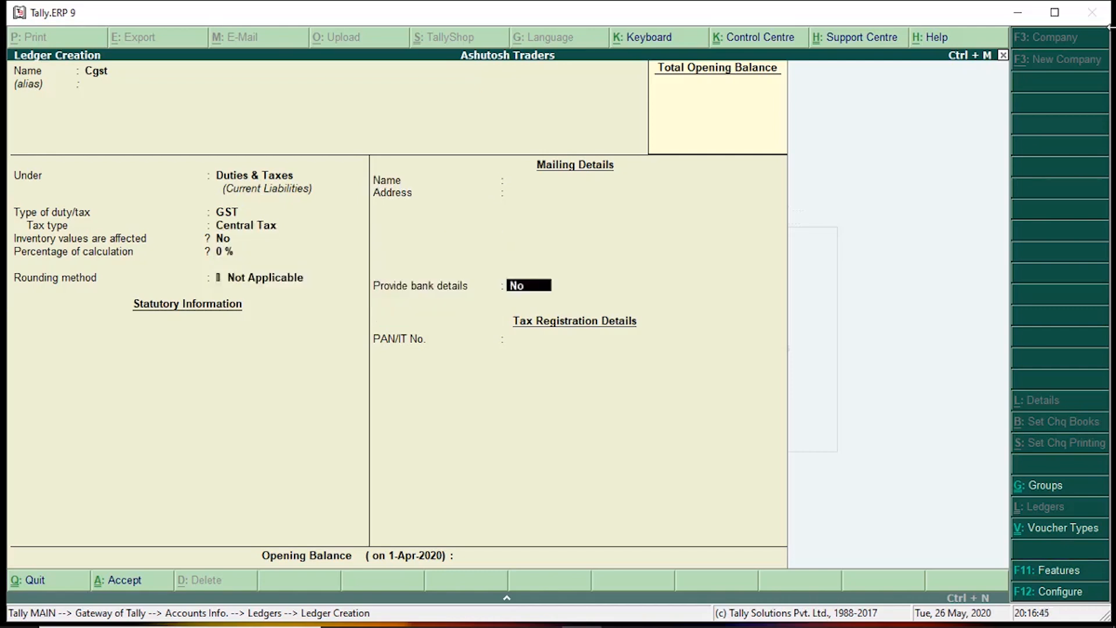
key("Return")
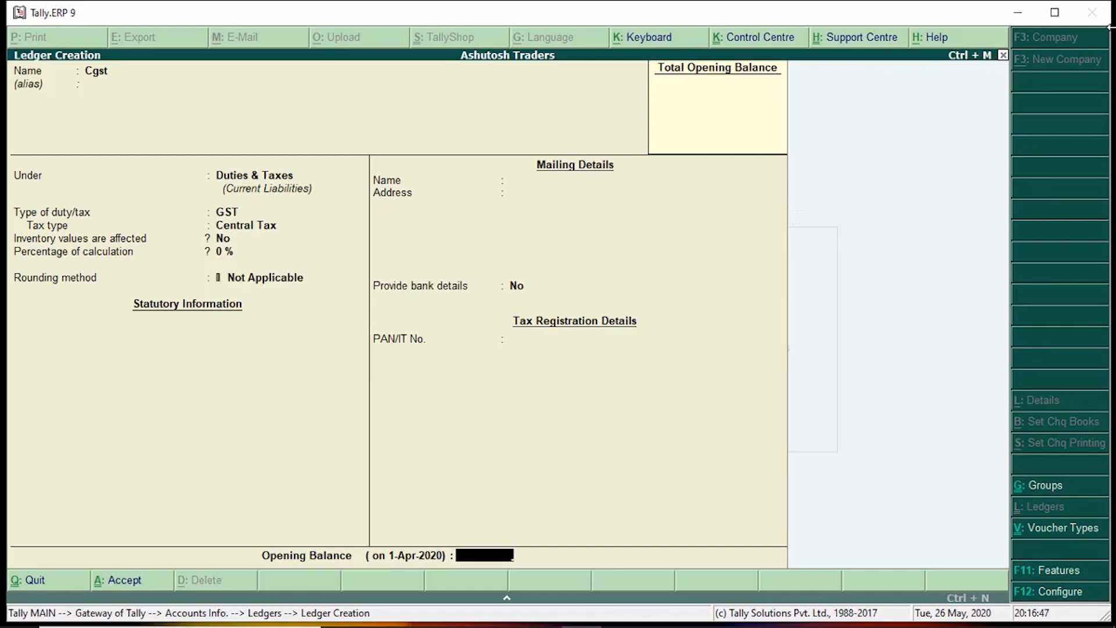
key("Return")
key("Return")
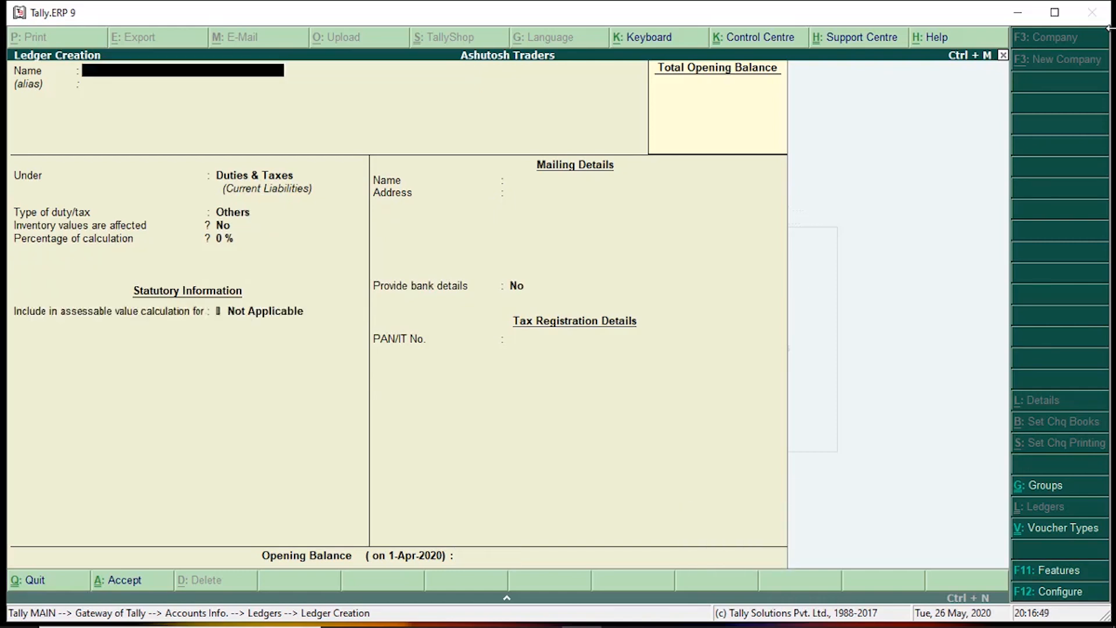
Start a ledger named Sgst under Duties & Taxes and set its type of duty/tax to GST
type("Sgst")
key("Return")
key("Return")
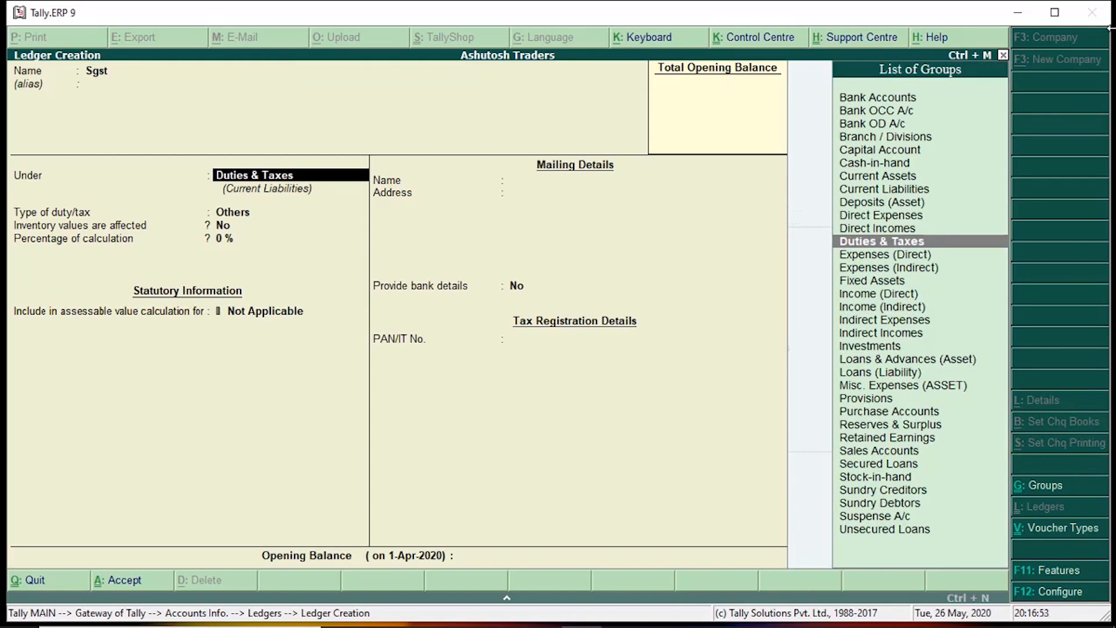
key("Return")
key("Up")
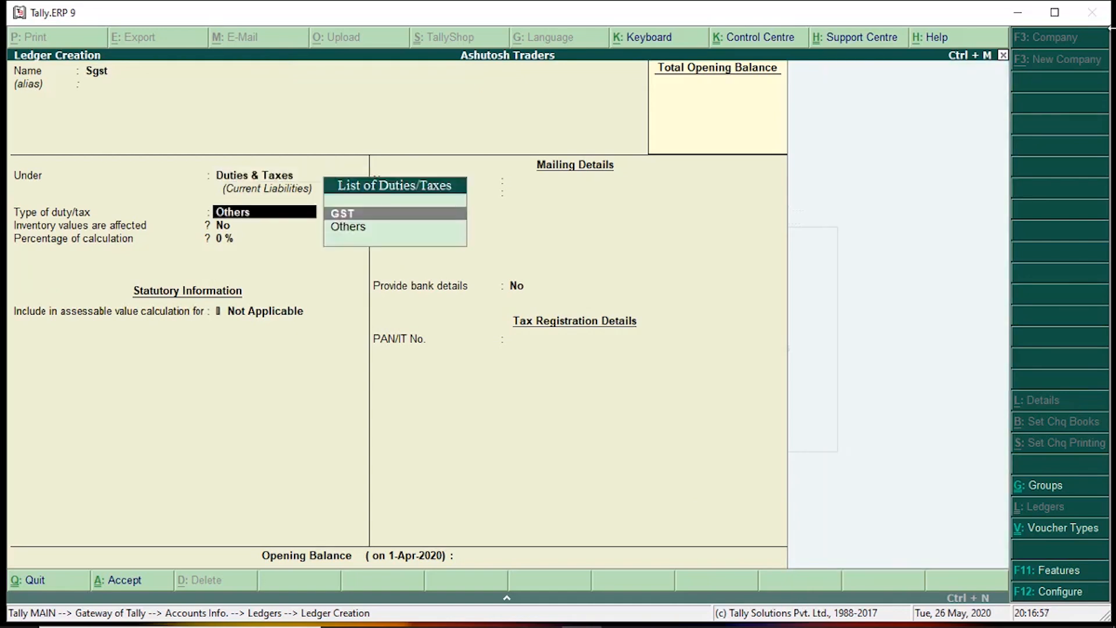
key("Return")
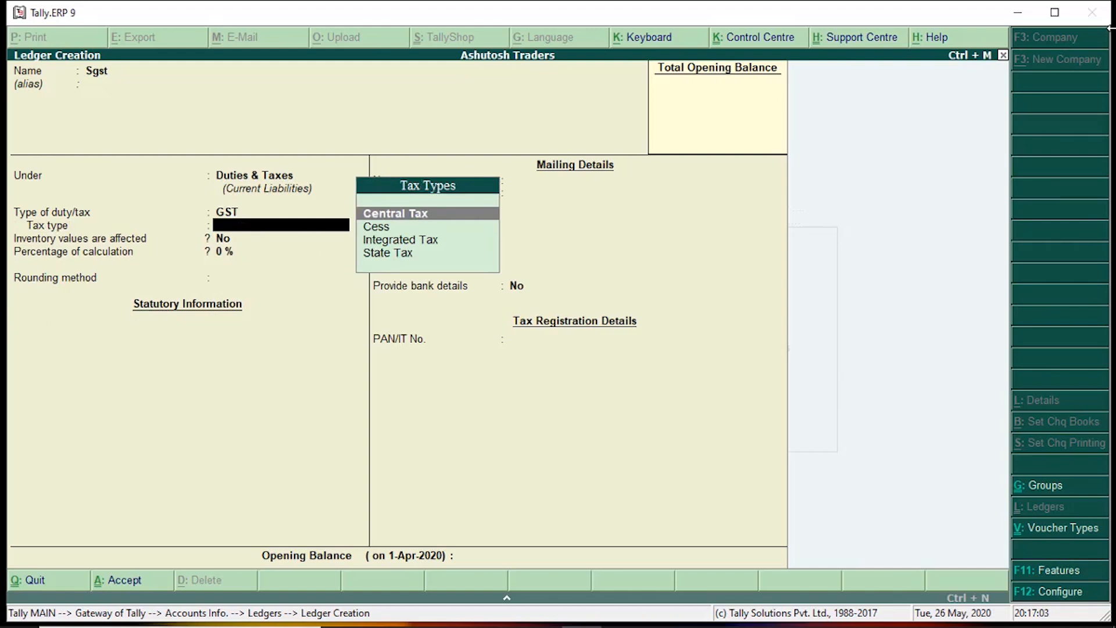
Set the Sgst ledger's tax type to State Tax, keep 0 % and no rounding or bank details, and save it
key("Down")
key("Down")
key("Down")
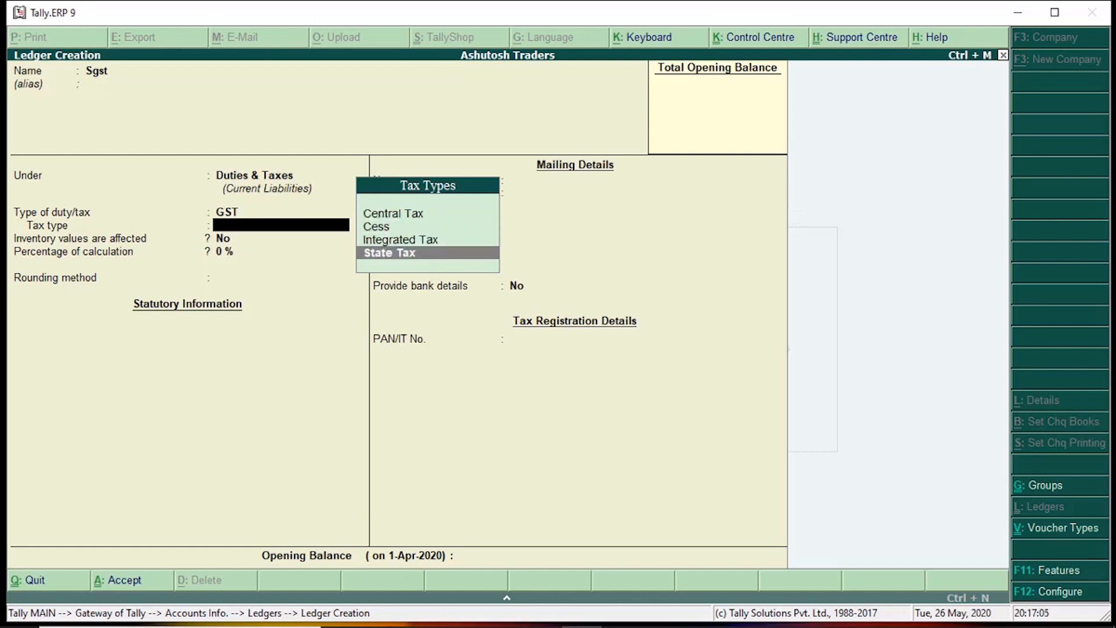
key("Return")
key("Return")
key("Return")
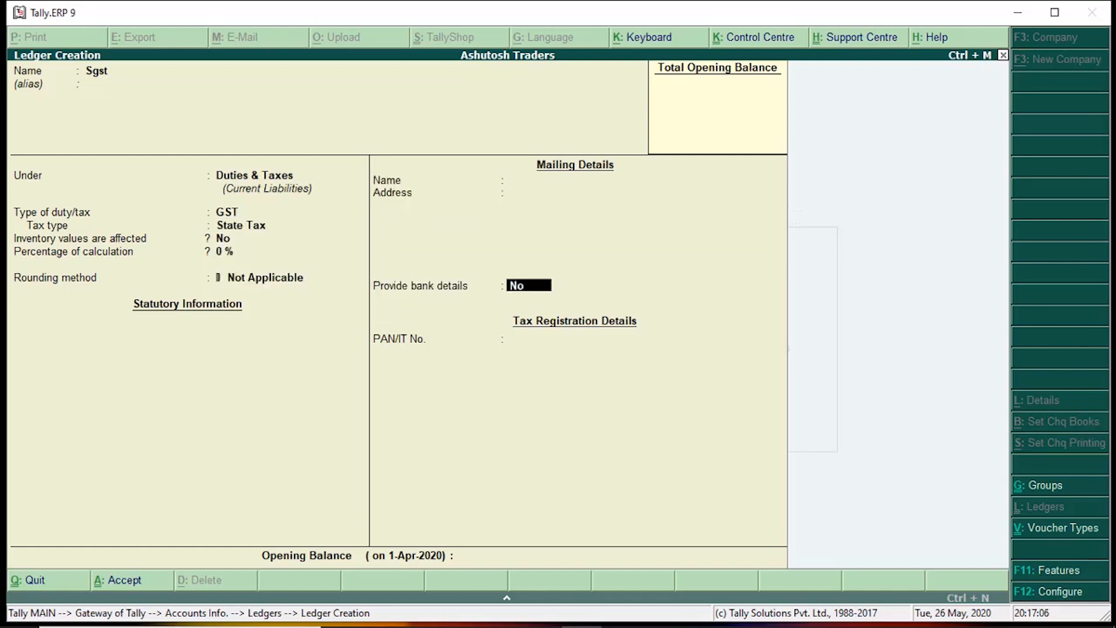
key("Return")
key("Return")
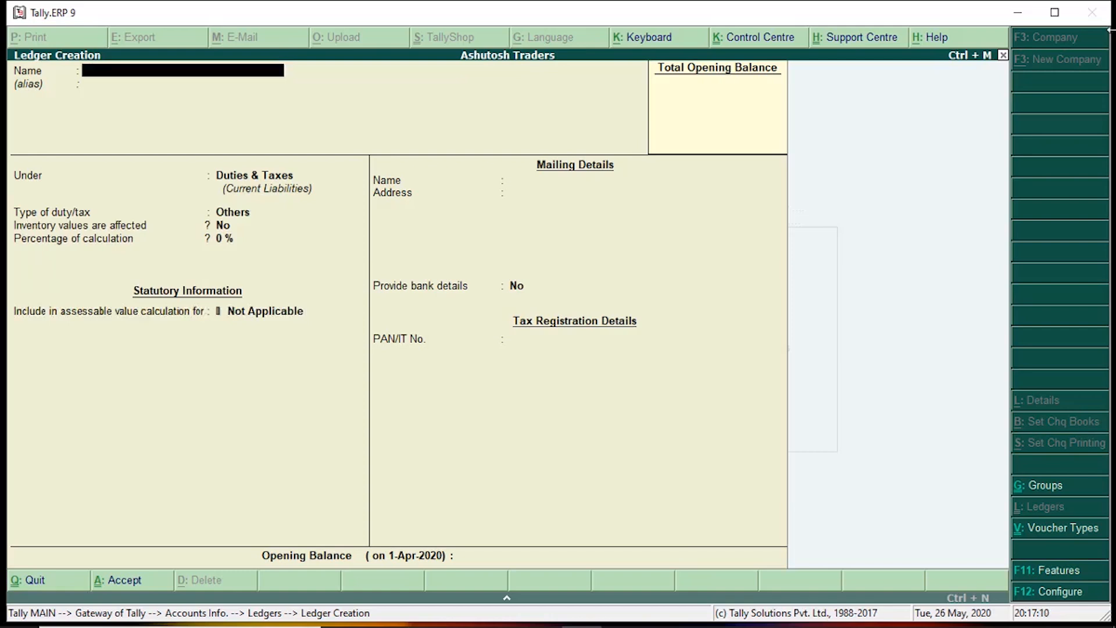
Start a ledger named Igst under Duties & Taxes and set its type of duty/tax to GST
type("Igst")
key("Return")
key("Return")
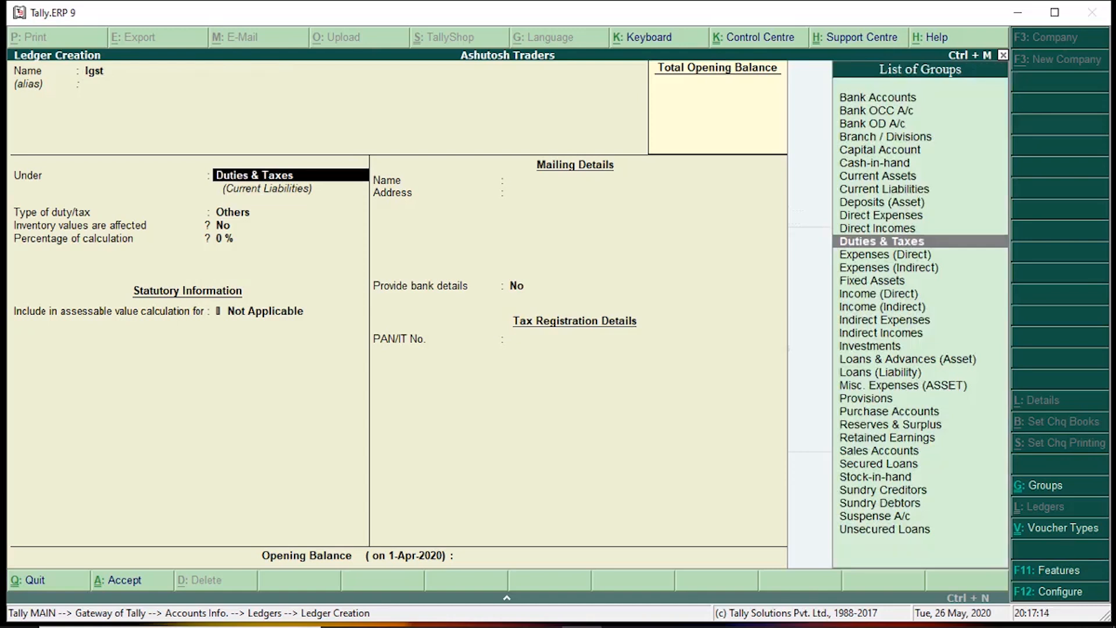
key("Return")
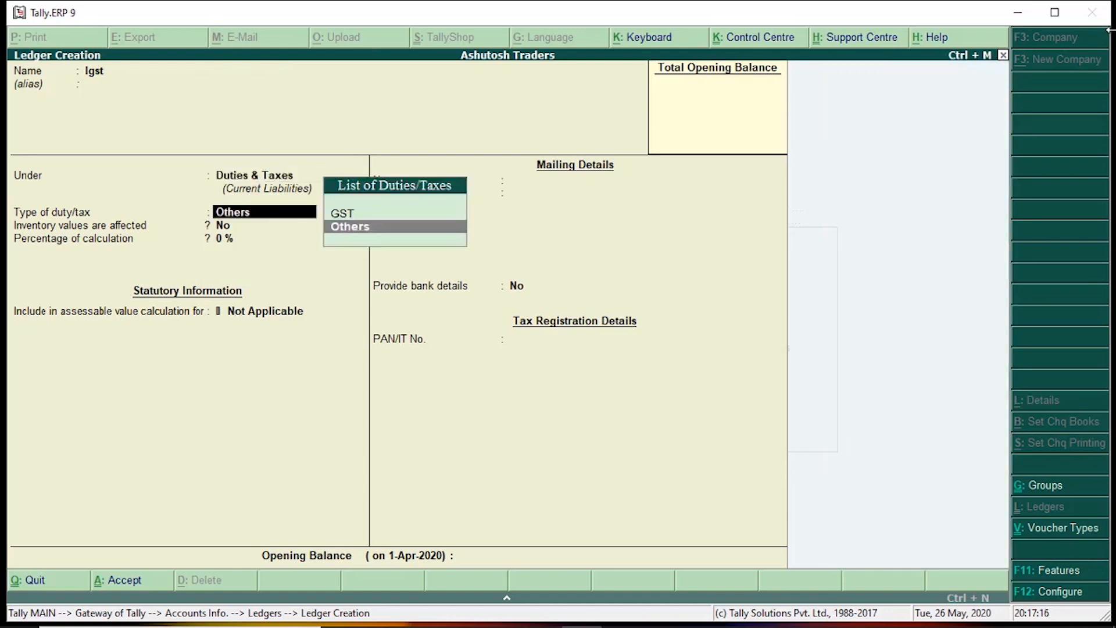
key("Up")
key("Return")
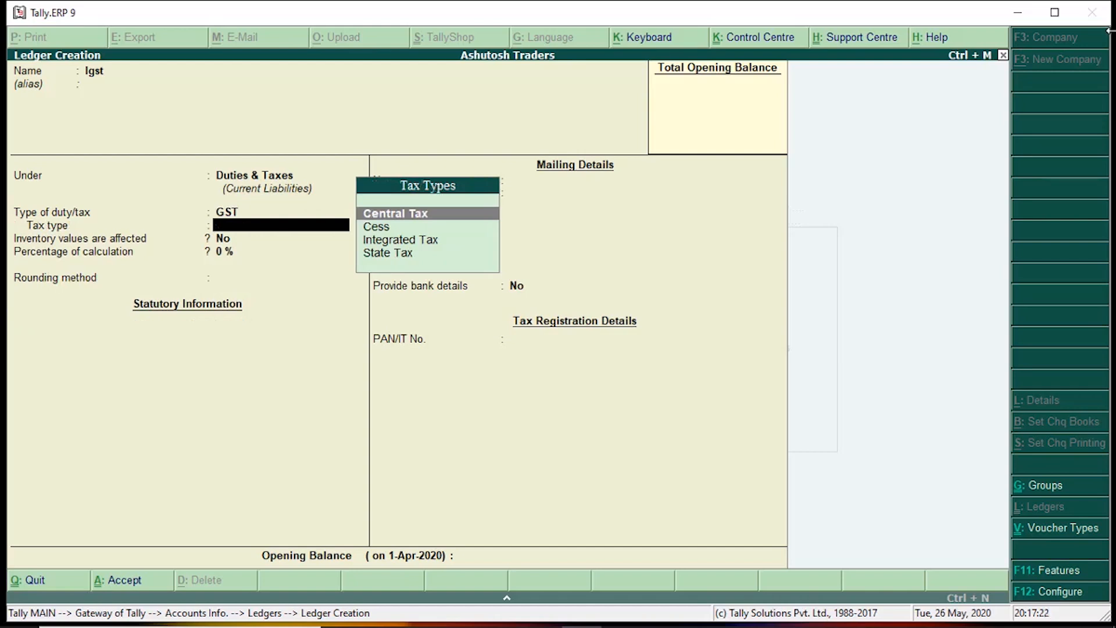
Set the Igst ledger's tax type to Integrated Tax, keep the remaining defaults including 0 %, and save it
key("Down")
key("Down")
key("Return")
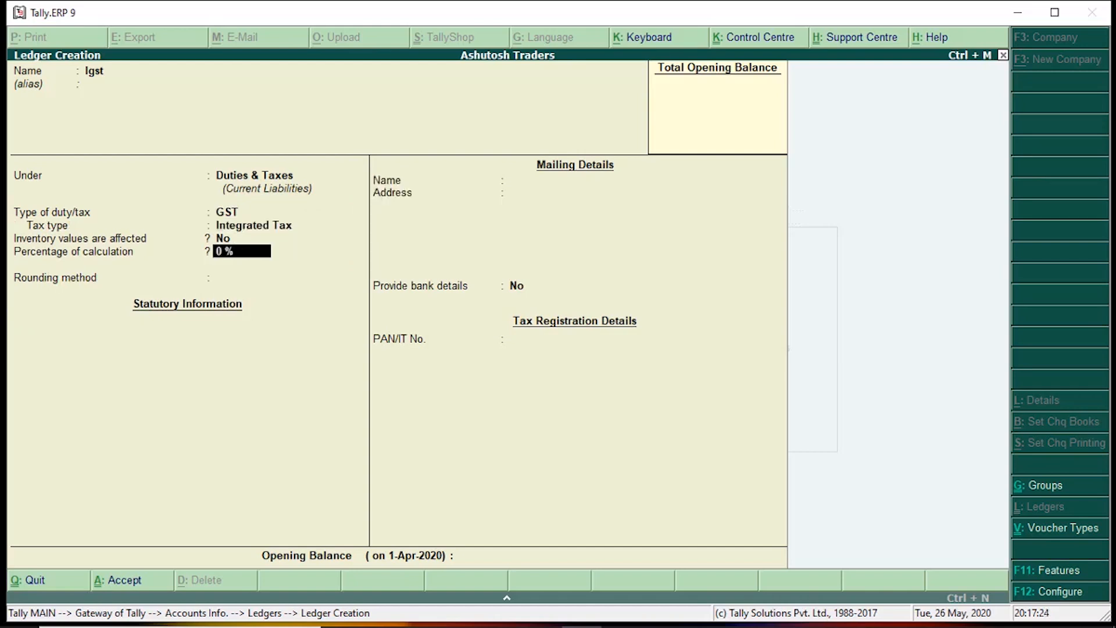
key("Return")
key("Return")
key("Return")
key("Return")
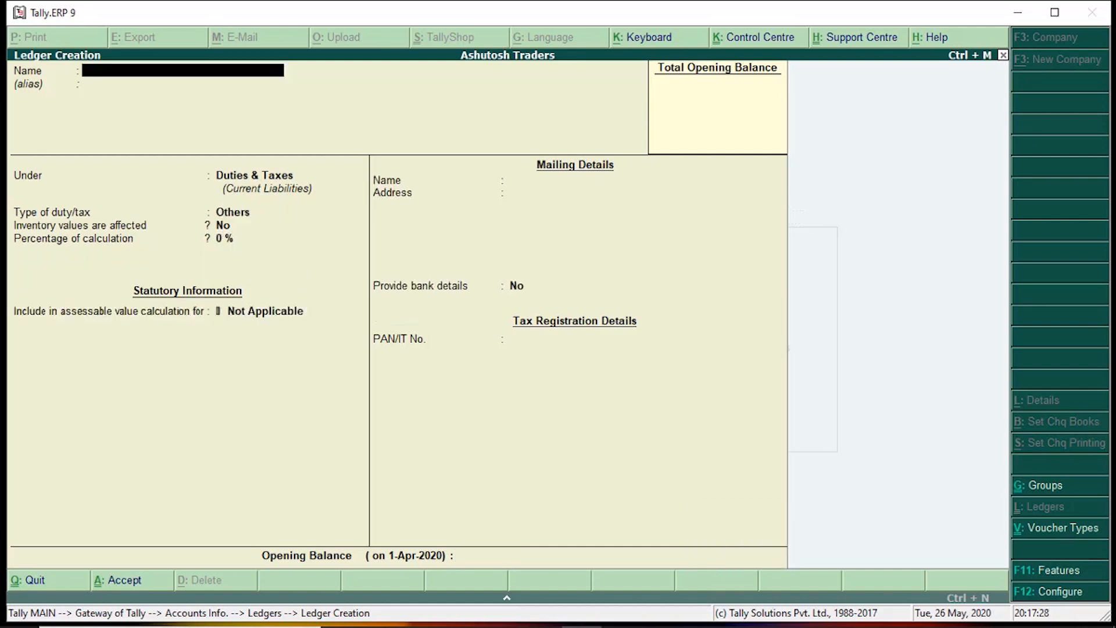
Leave ledger creation and open a new purchase voucher for Ashutosh Traders
key("Escape")
key("y")
key("Escape")
key("Escape")
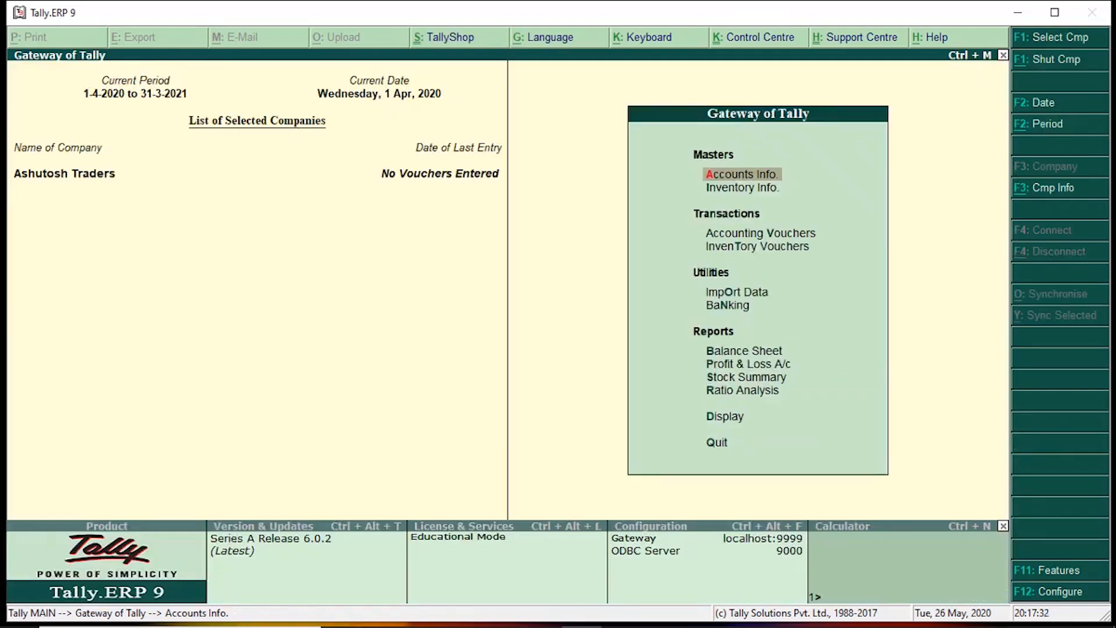
key("Down")
key("Down")
key("Down")
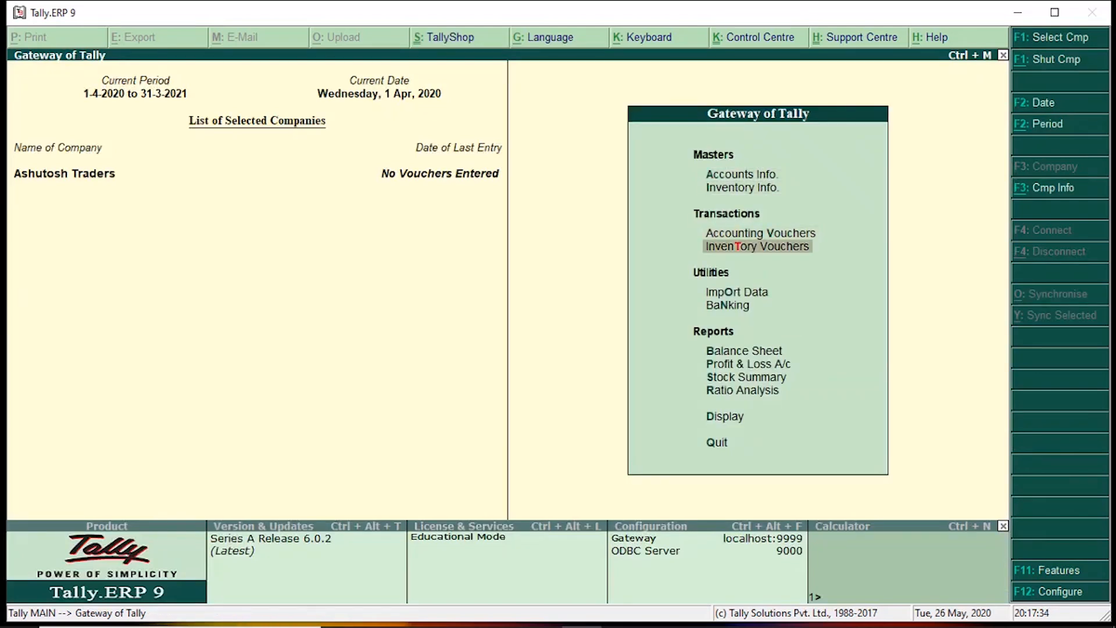
key("Up")
key("Return")
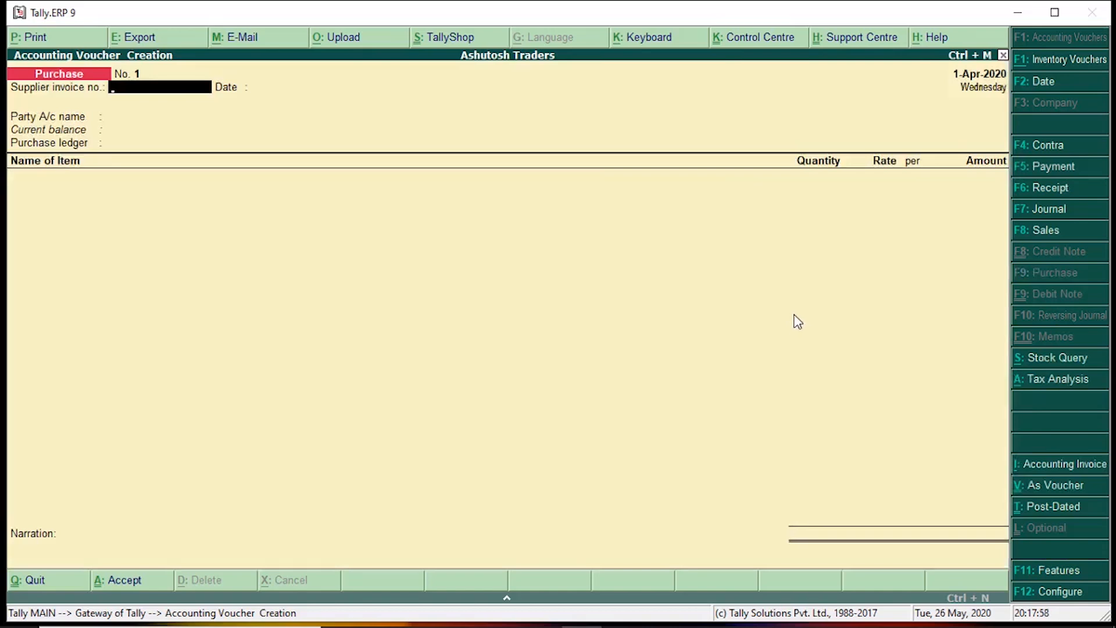
Enter supplier invoice number 1 dated 1-Apr-2020 and choose the Delhi seller as the party account
type("1")
key("Return")
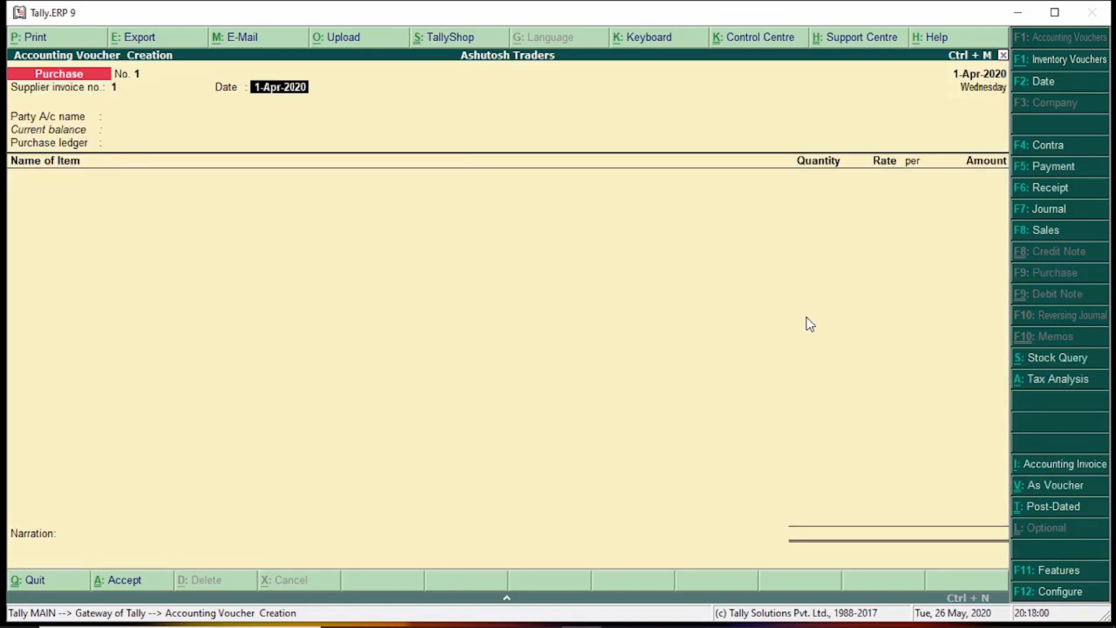
key("Return")
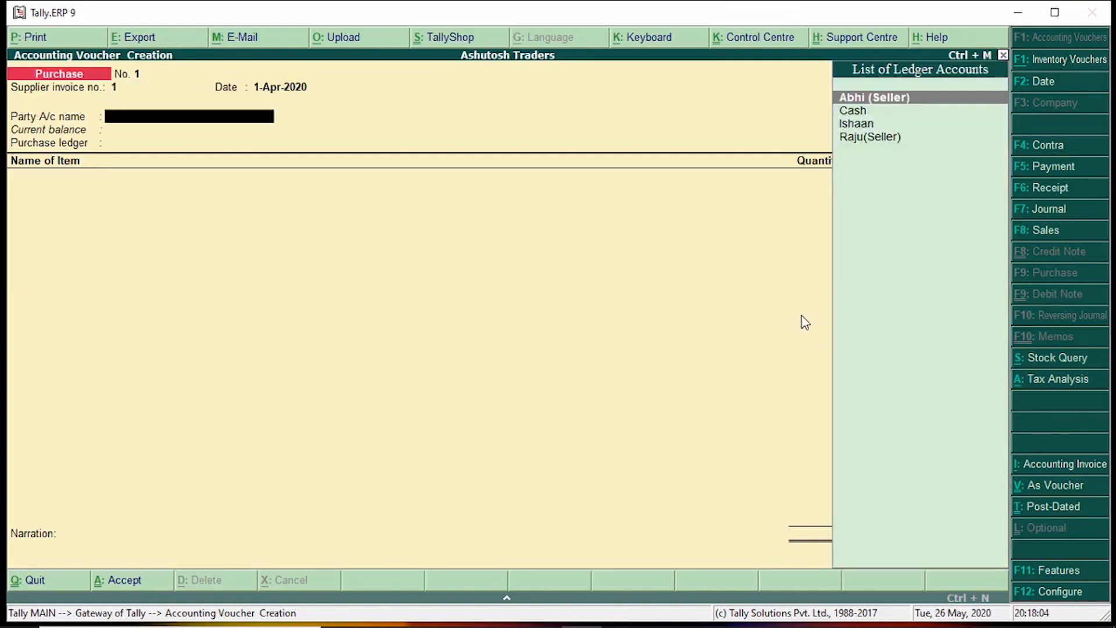
key("Return")
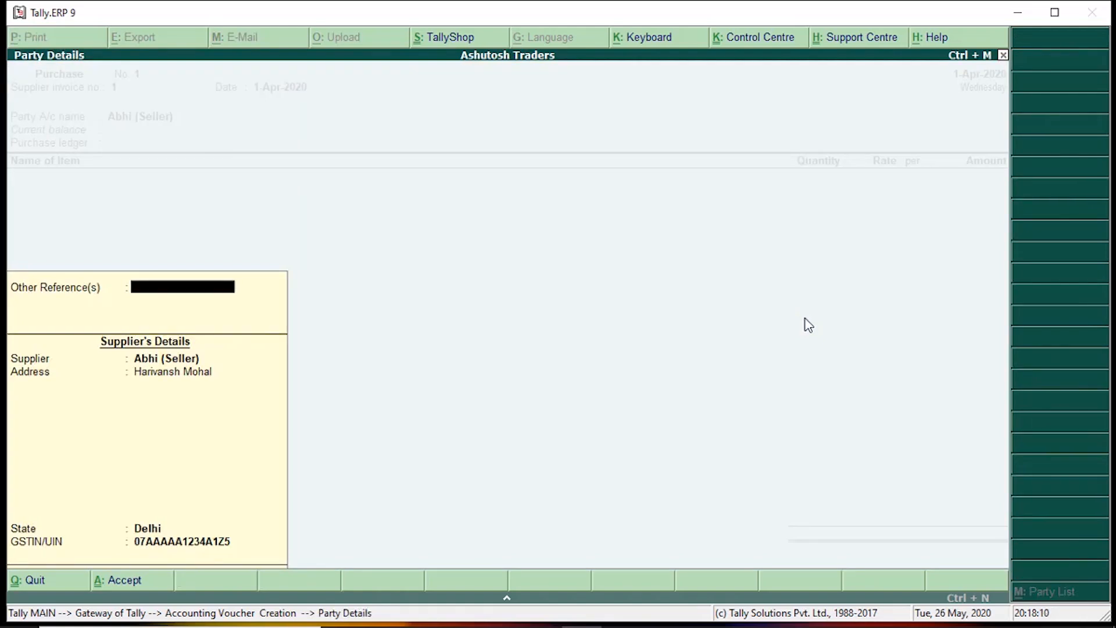
Accept the supplier's party details unchanged and choose Purchase A/c as the purchase ledger
key("Return")
key("Return")
key("Return")
key("Return")
key("Return")
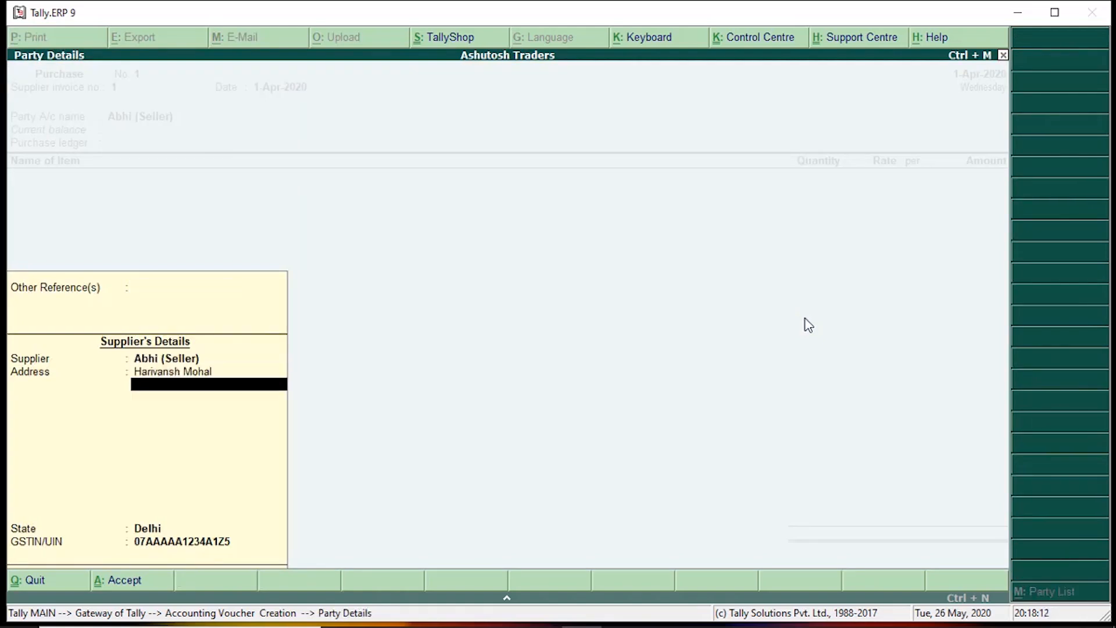
key("Return")
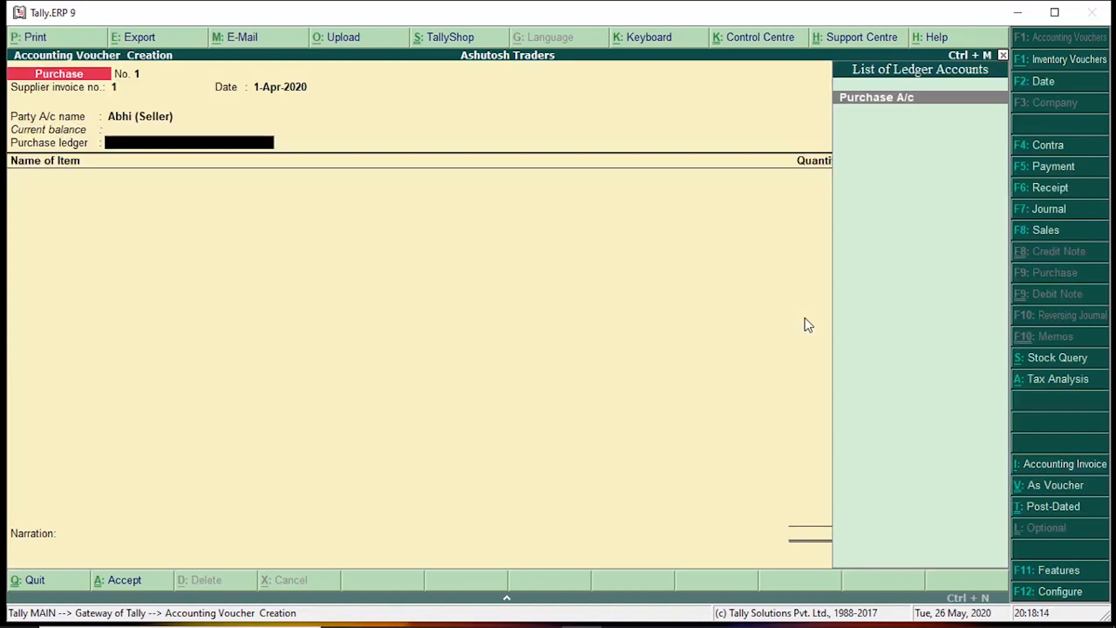
key("Return")
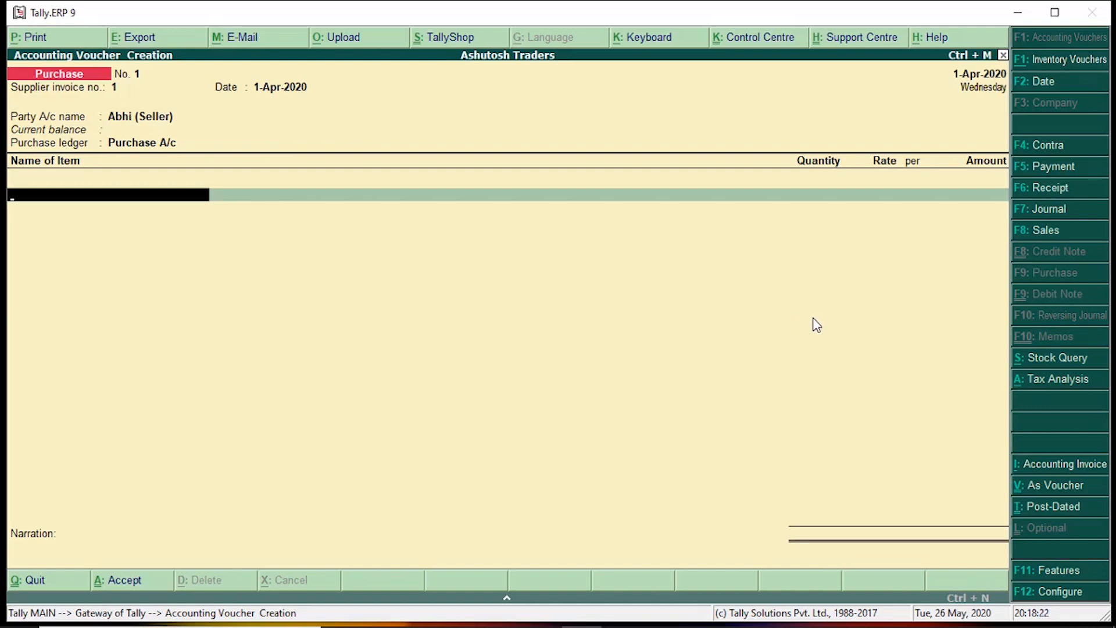
Start a new stock item named Computer from the voucher's item line and place it under Primary
key("alt+c")
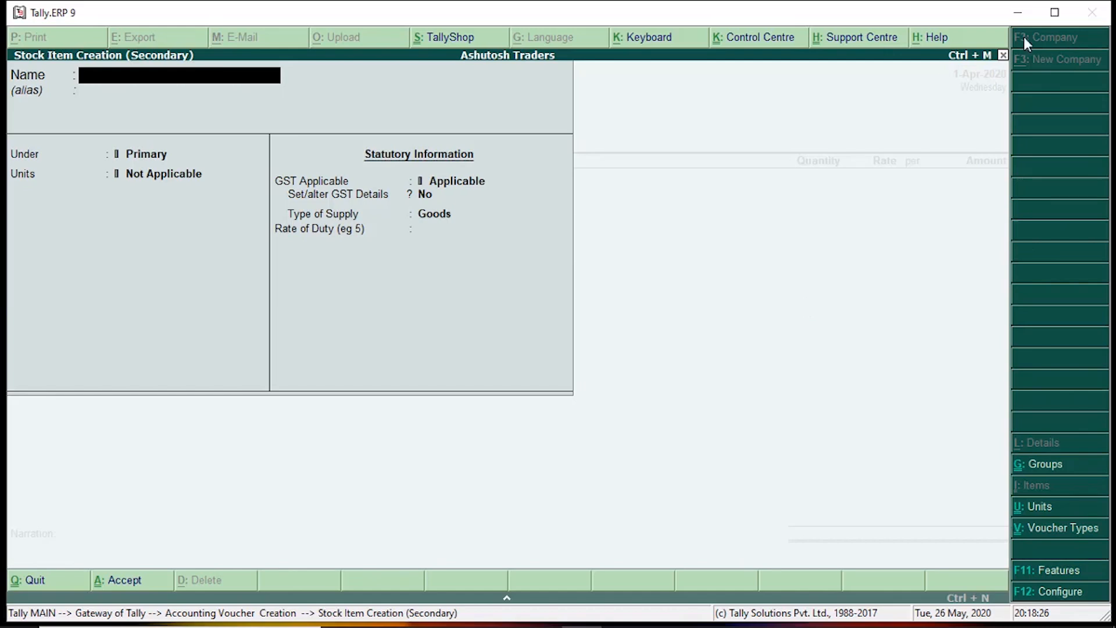
type("Computer")
key("Return")
key("Return")
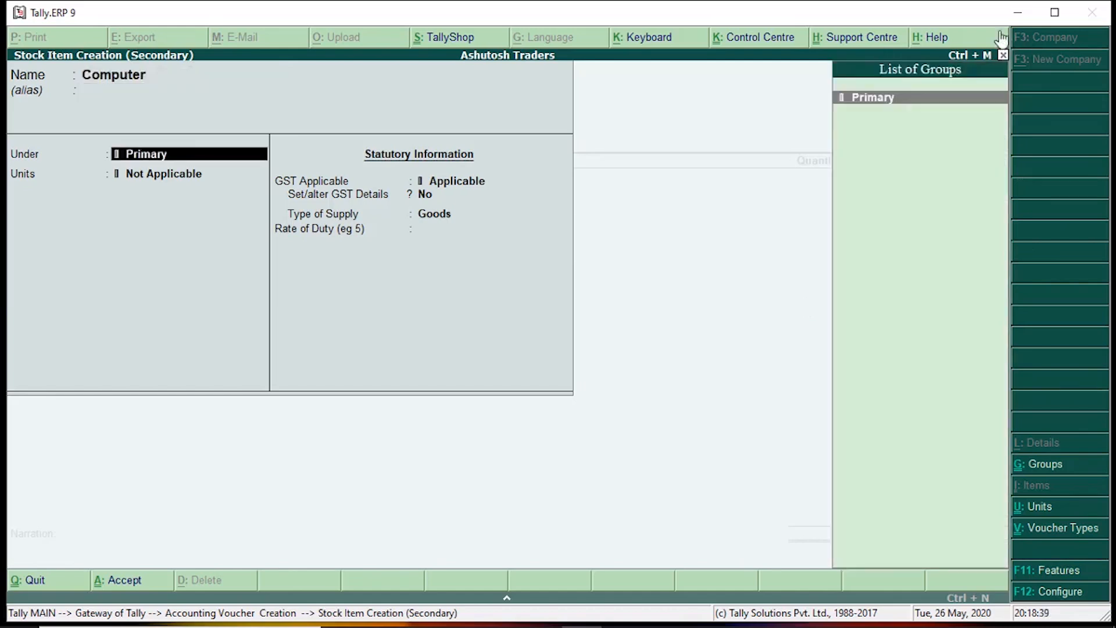
key("Return")
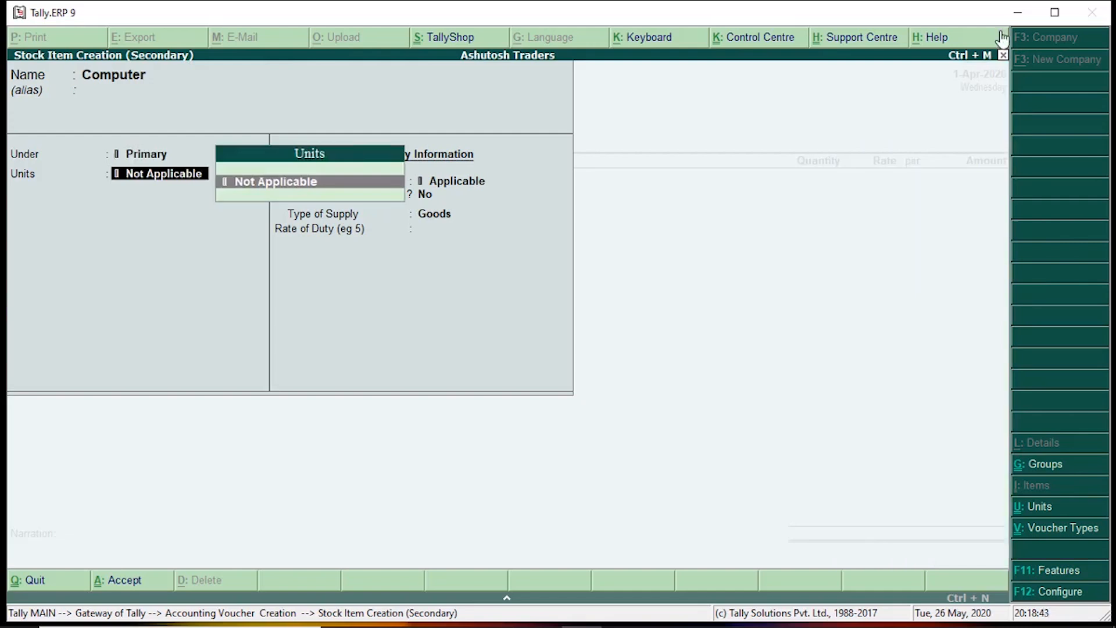
Create a simple unit with the symbol pcs. and 0 decimal places for the Computer item
key("alt+c")
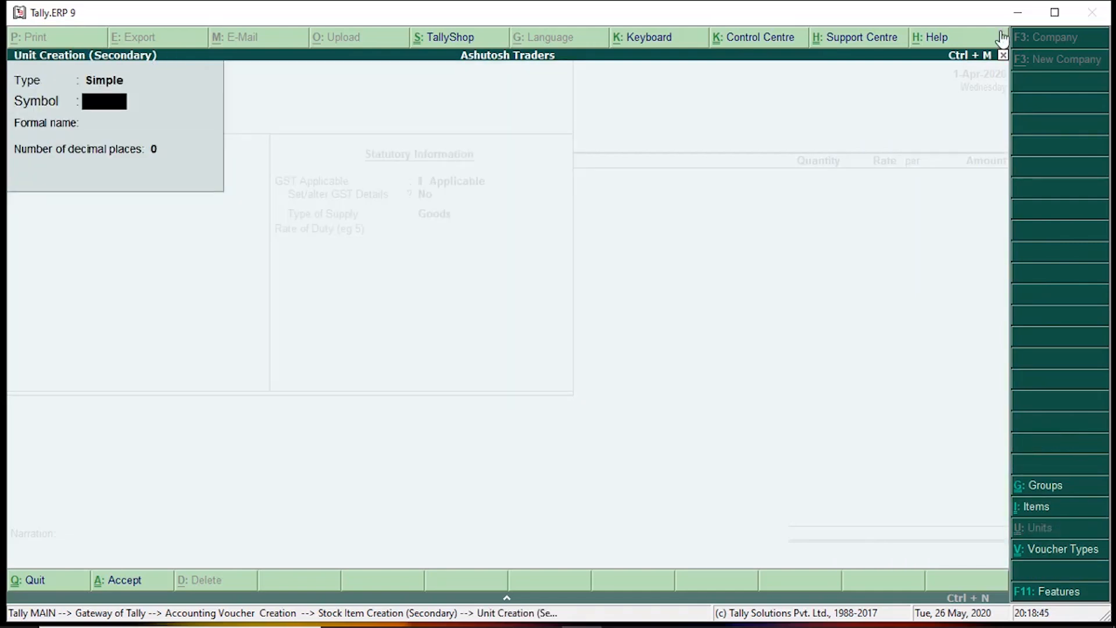
type("pcs.")
key("Return")
key("Return")
key("Return")
key("Return")
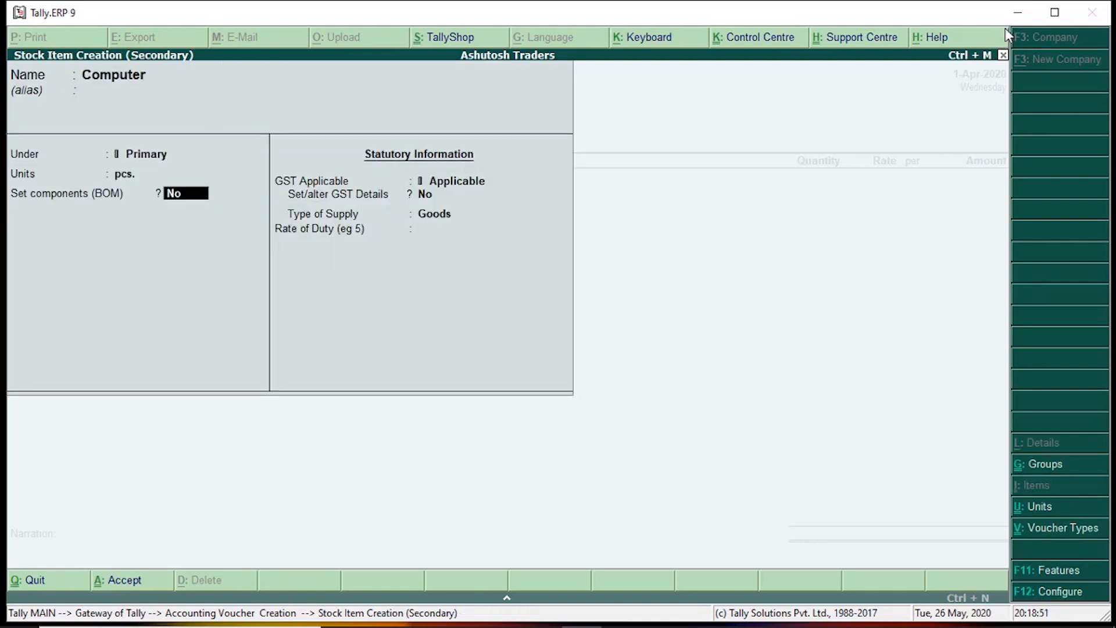
Keep Set components (BOM) at No and GST Applicable for the Computer item, and set Set/alter GST Details to Yes
key("Return")
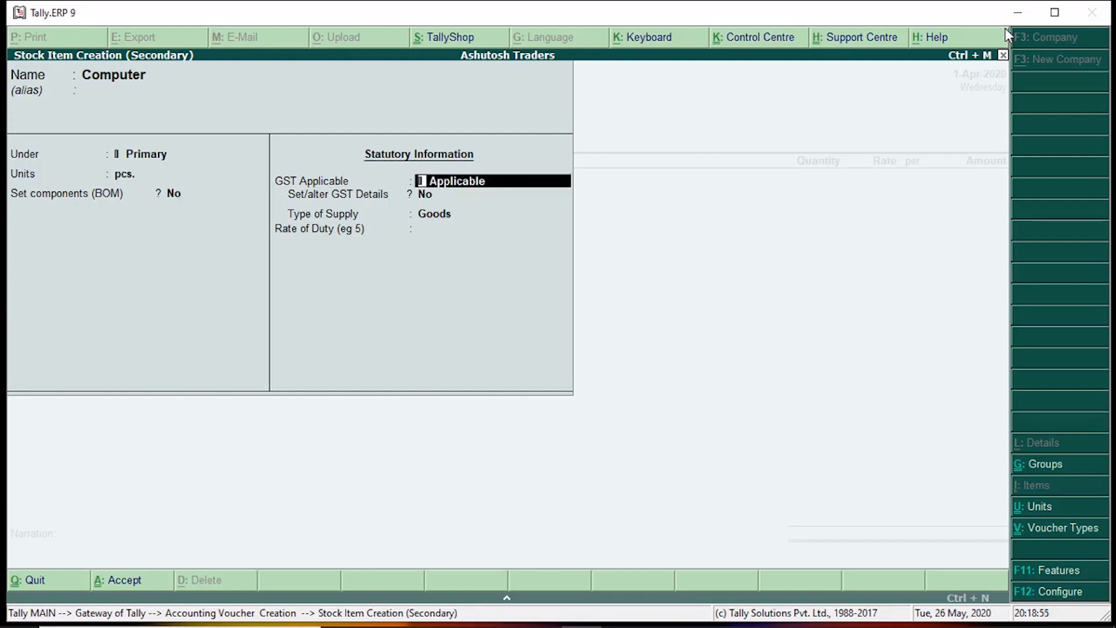
key("Return")
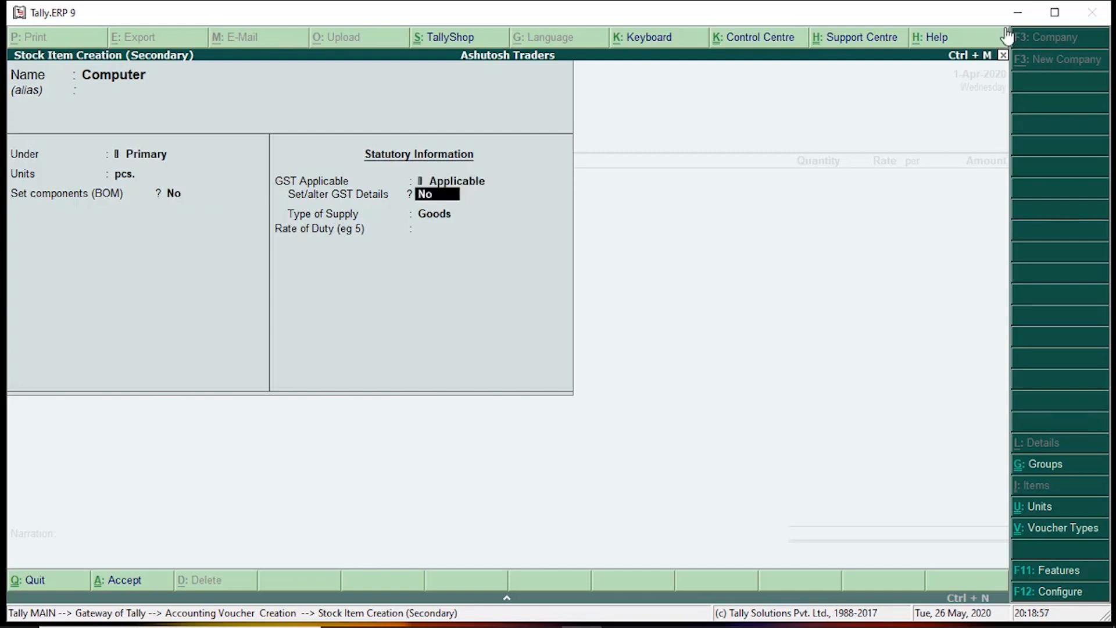
type("y")
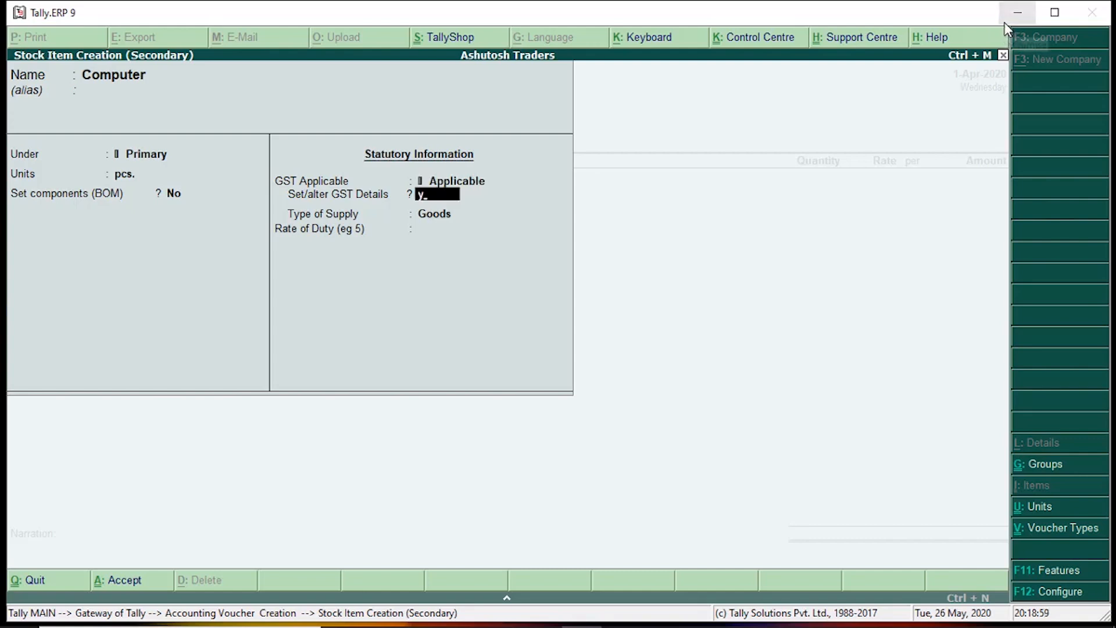
key("Return")
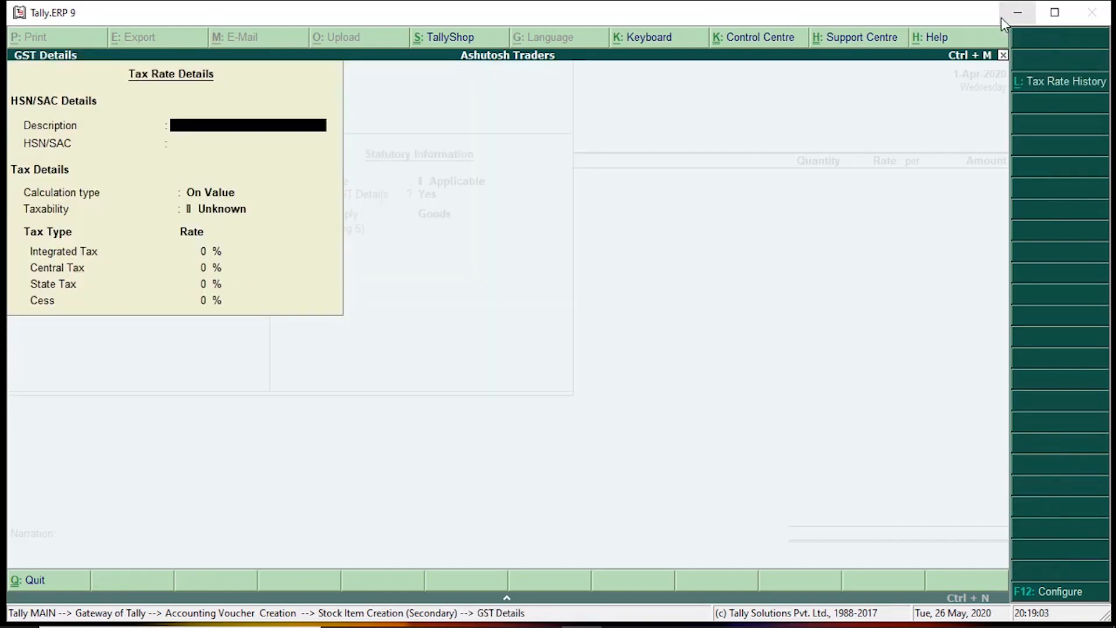
Enter Computer as the description and 1254 as the HSN/SAC code in the item's GST details
type("Computer")
key("Return")
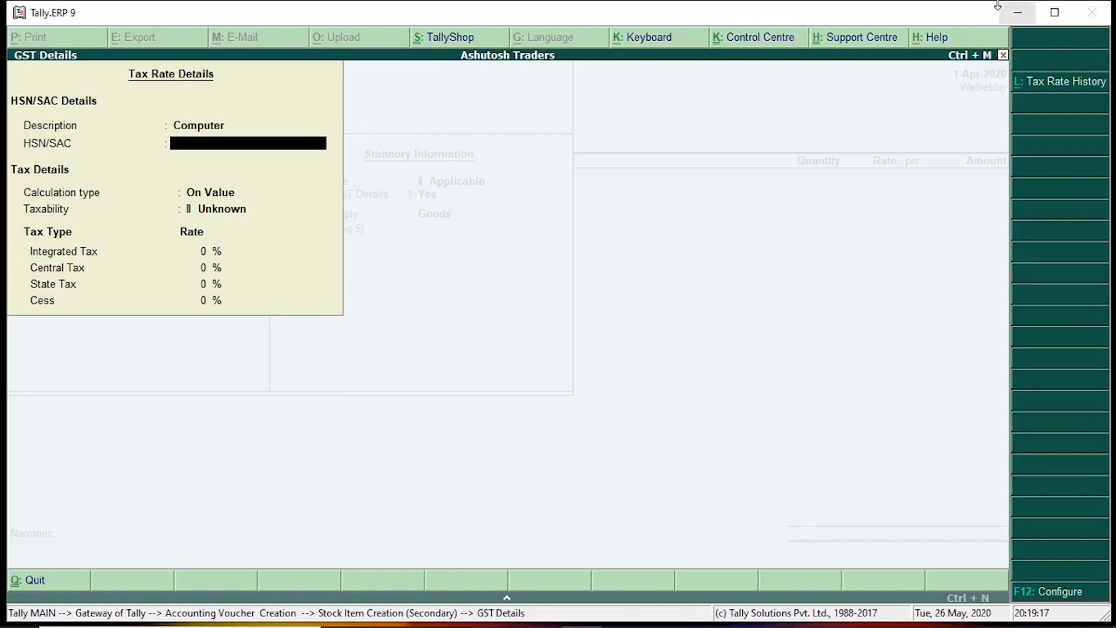
type("1254")
key("Return")
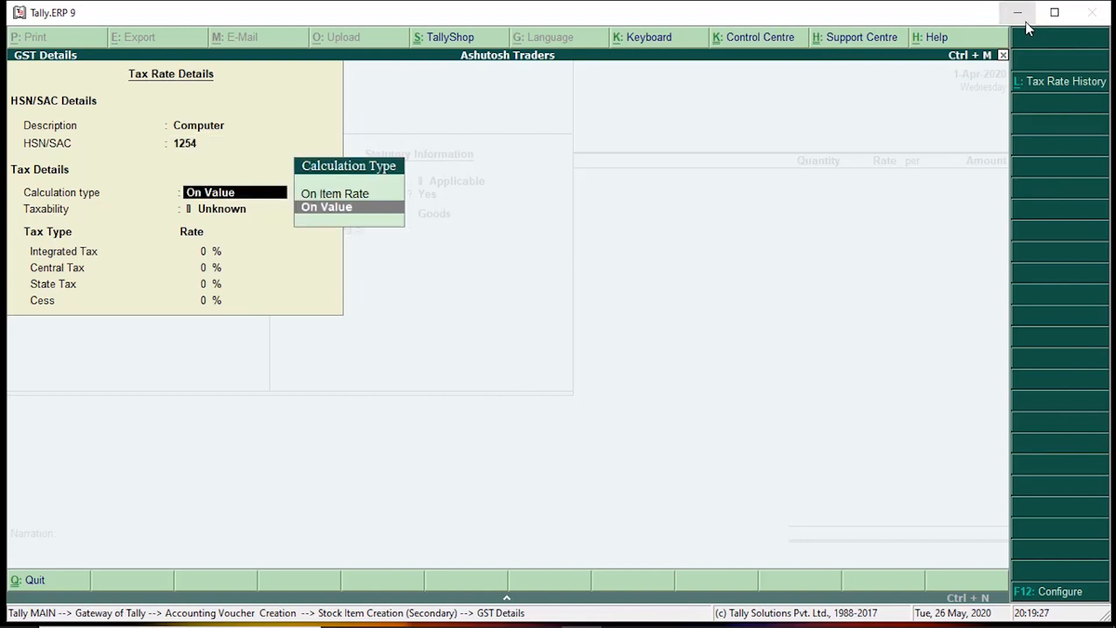
Keep the calculation type On Value, set taxability to Taxable, and set integrated tax to 12% with central and state tax at 6% each
key("Return")
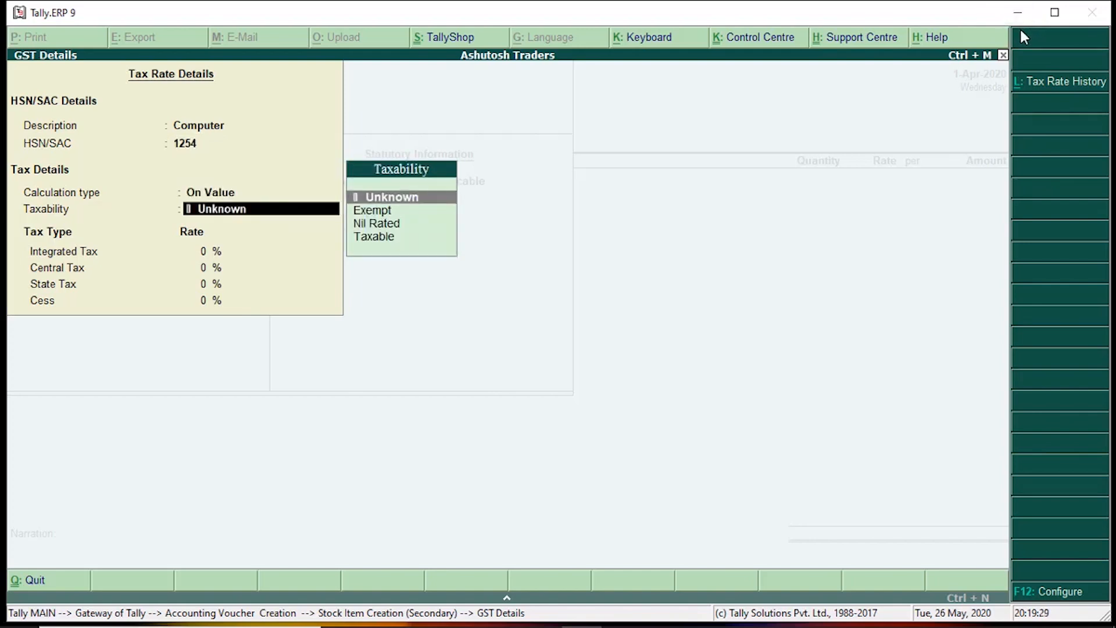
key("Down")
key("Down")
key("Down")
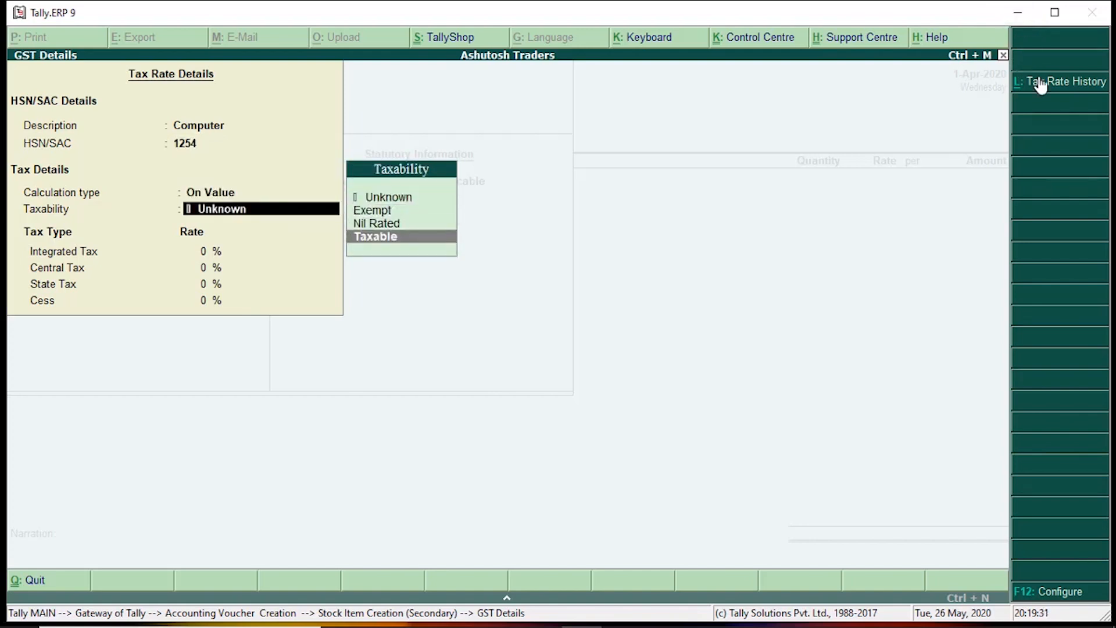
key("Return")
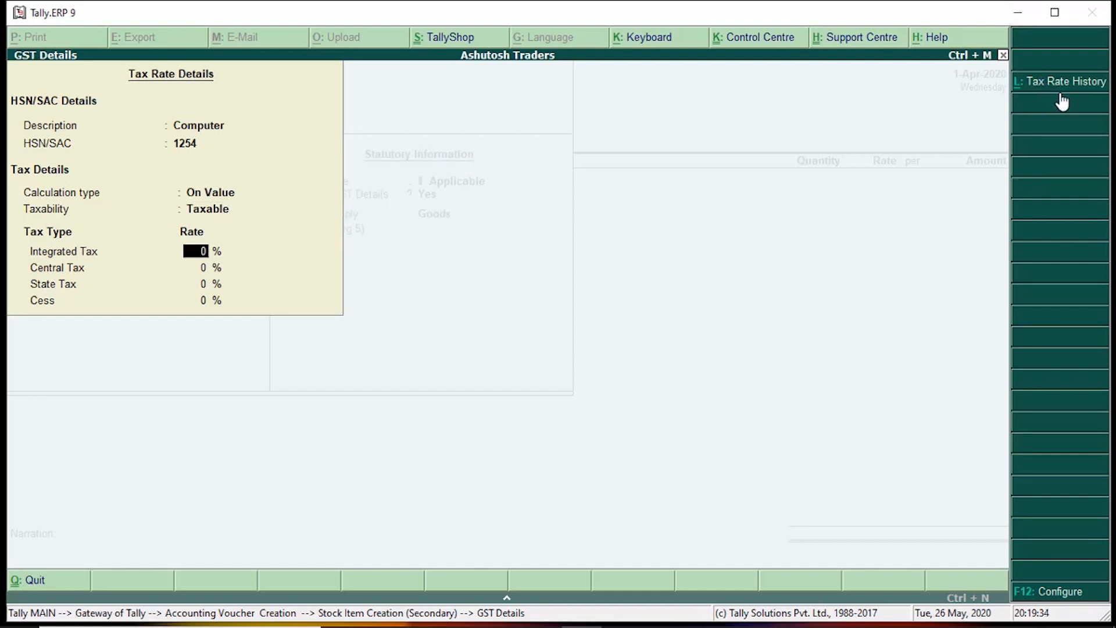
type("12")
key("Return")
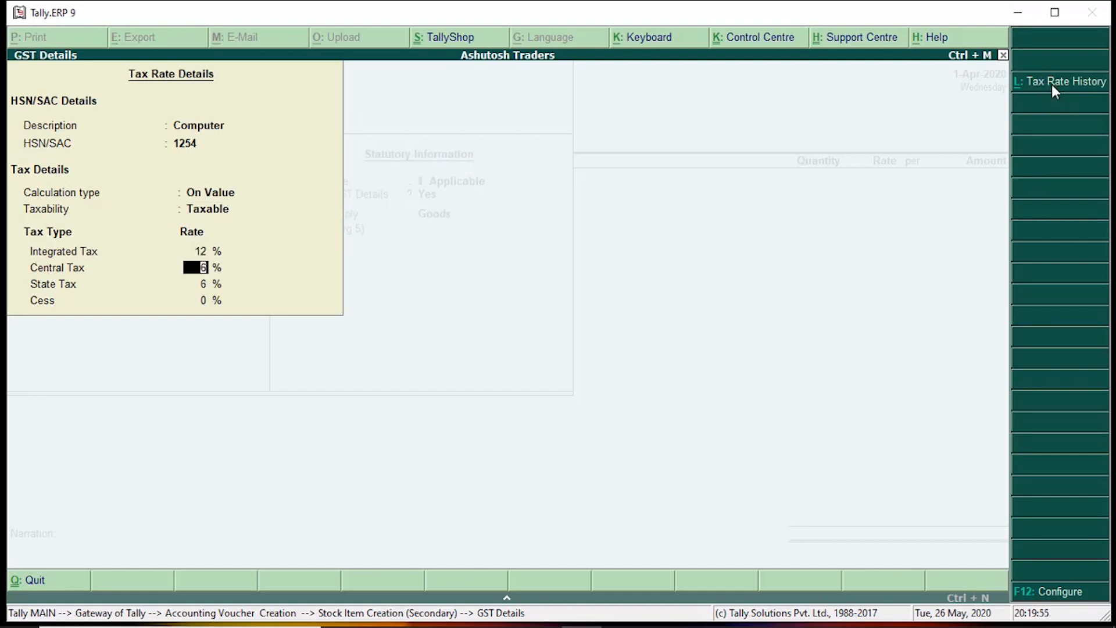
key("Return")
key("Return")
key("Return")
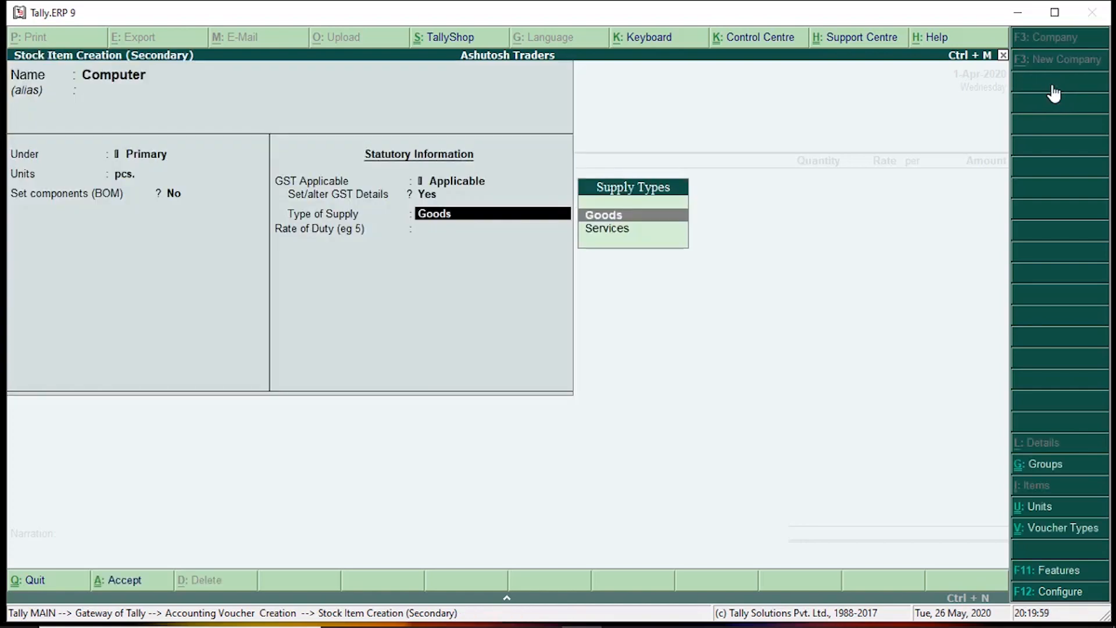
Keep Goods as the type of supply, leave the rate of duty blank, and save the Computer stock item
key("Return")
key("Return")
key("Return")
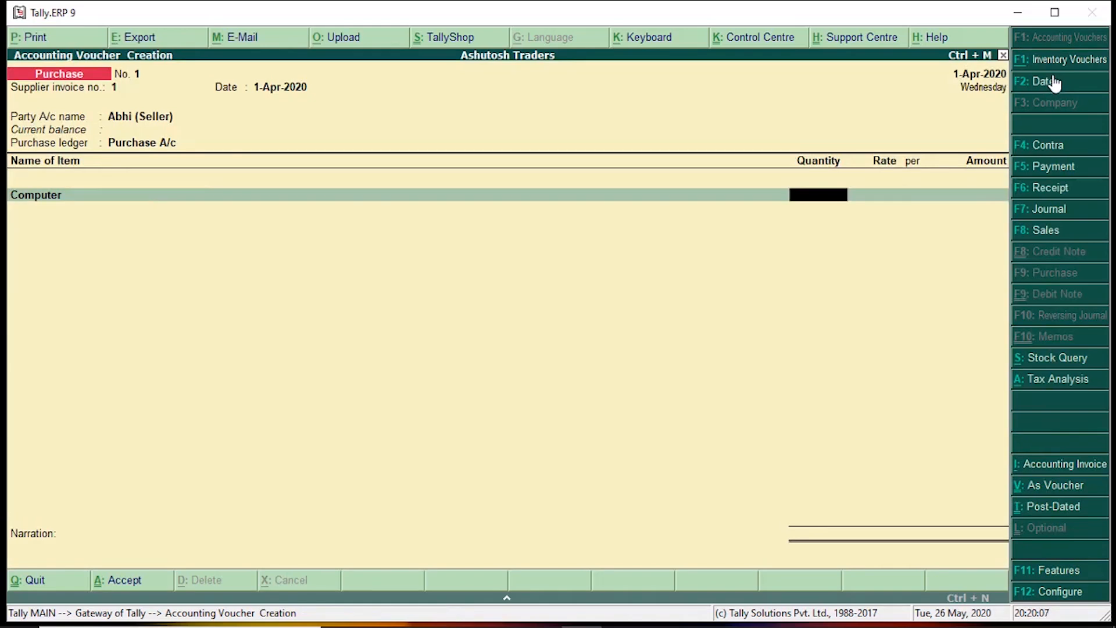
Set the Computer line to a quantity of 100 pcs. at a rate of 15,000 per pcs. and end the item list
type("100")
key("Return")
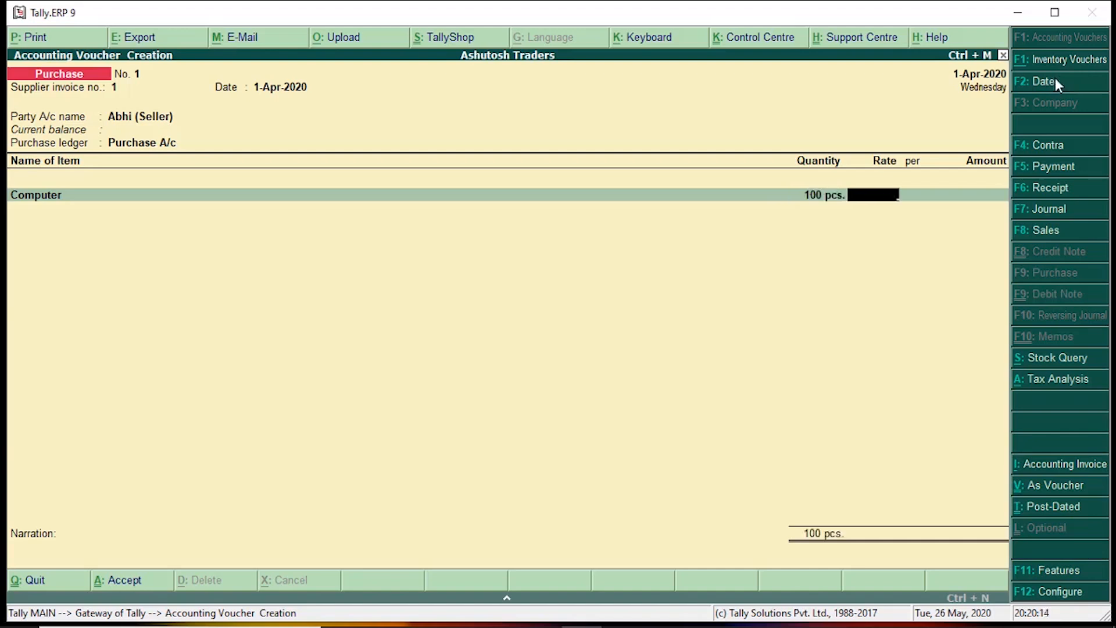
type("15000")
key("Return")
key("Return")
key("Return")
key("Return")
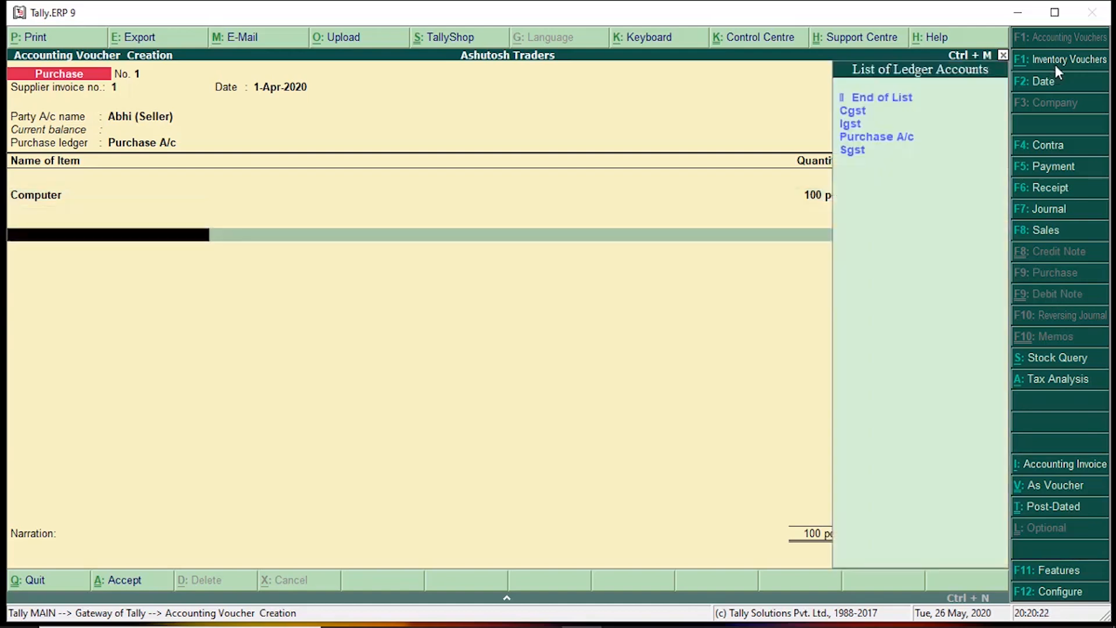
Add the Igst ledger below the Computer item with no description and accept its calculated amount
key("Down")
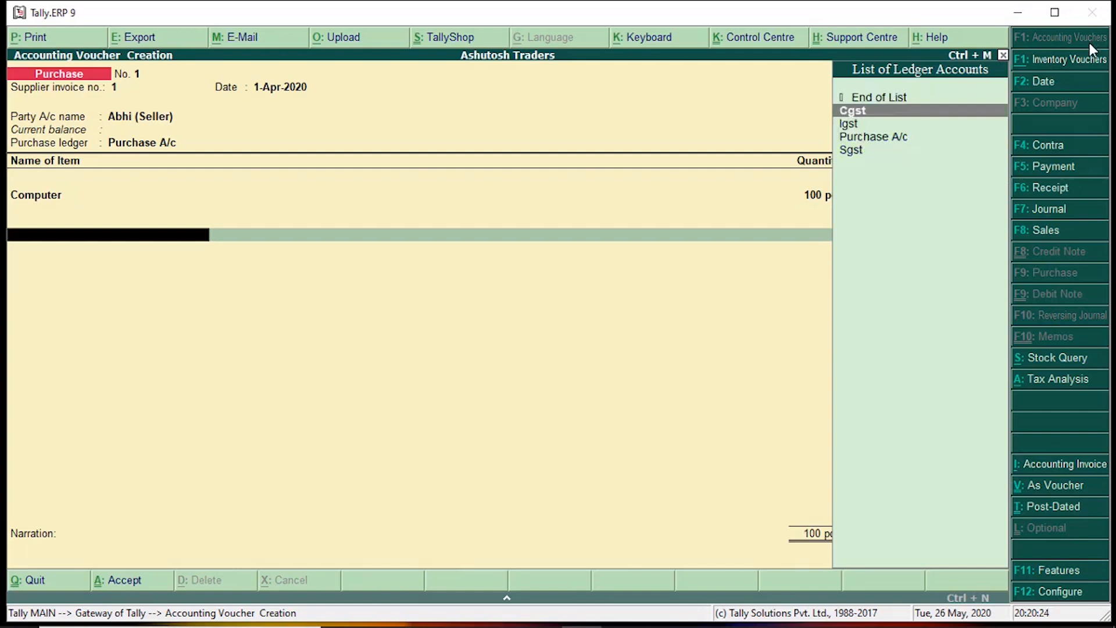
key("Down")
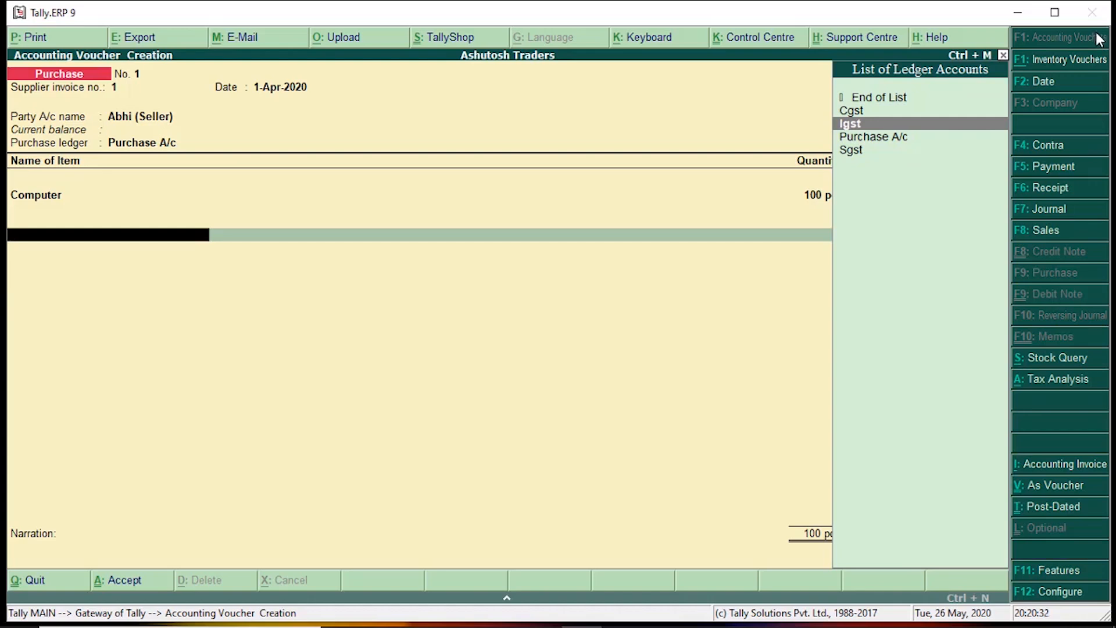
key("Return")
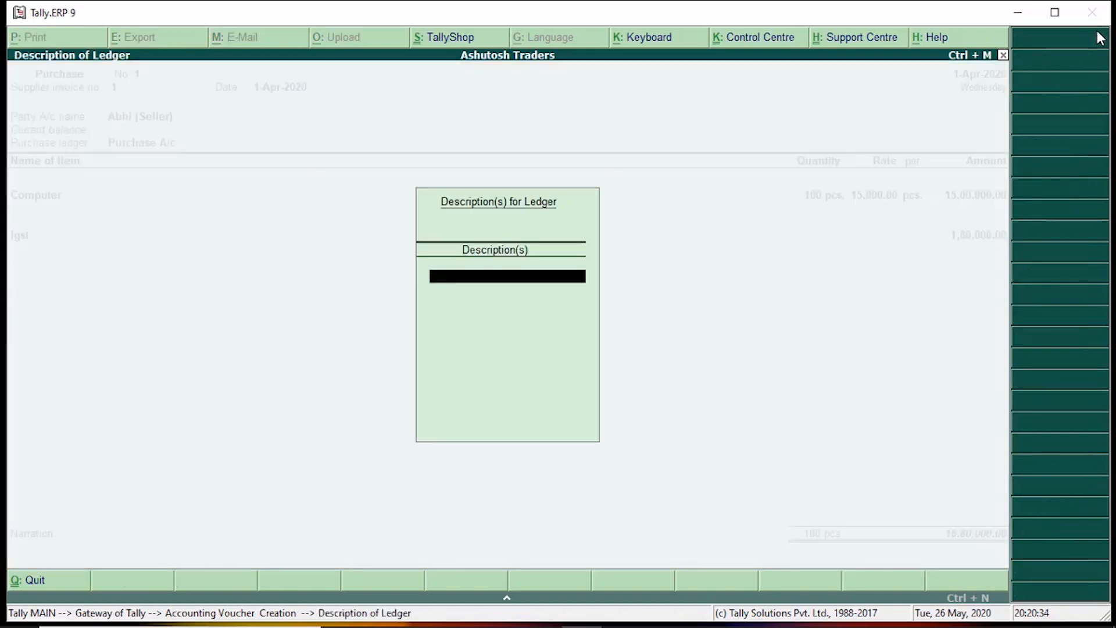
key("Return")
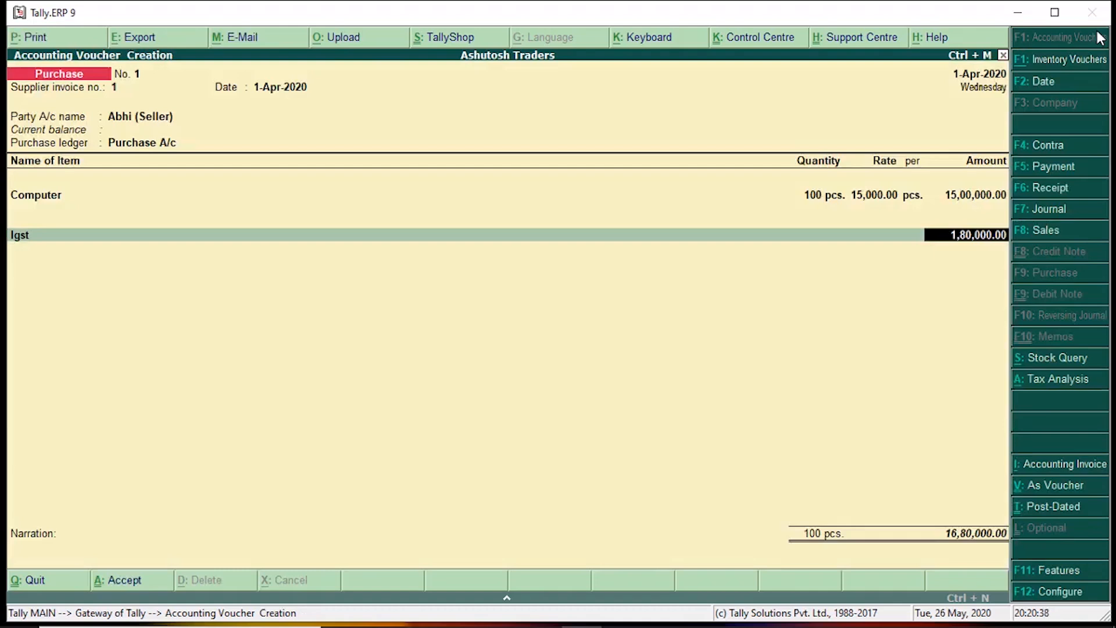
key("Return")
End the ledger list, leave the narration blank, and save the first purchase voucher
key("Return")
key("Return")
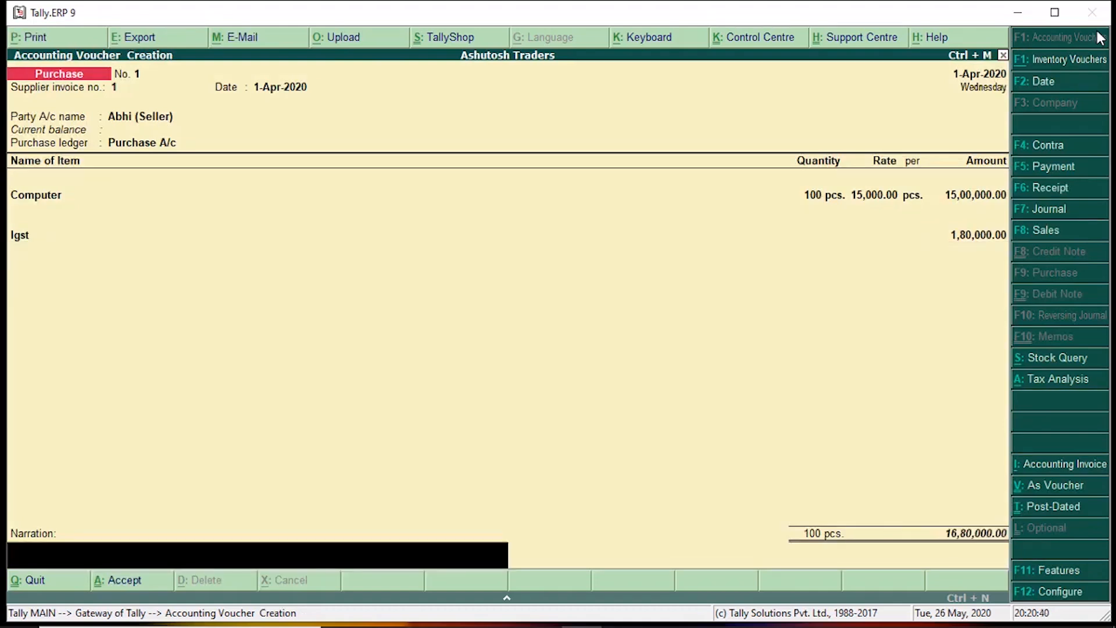
key("Return")
key("Return")
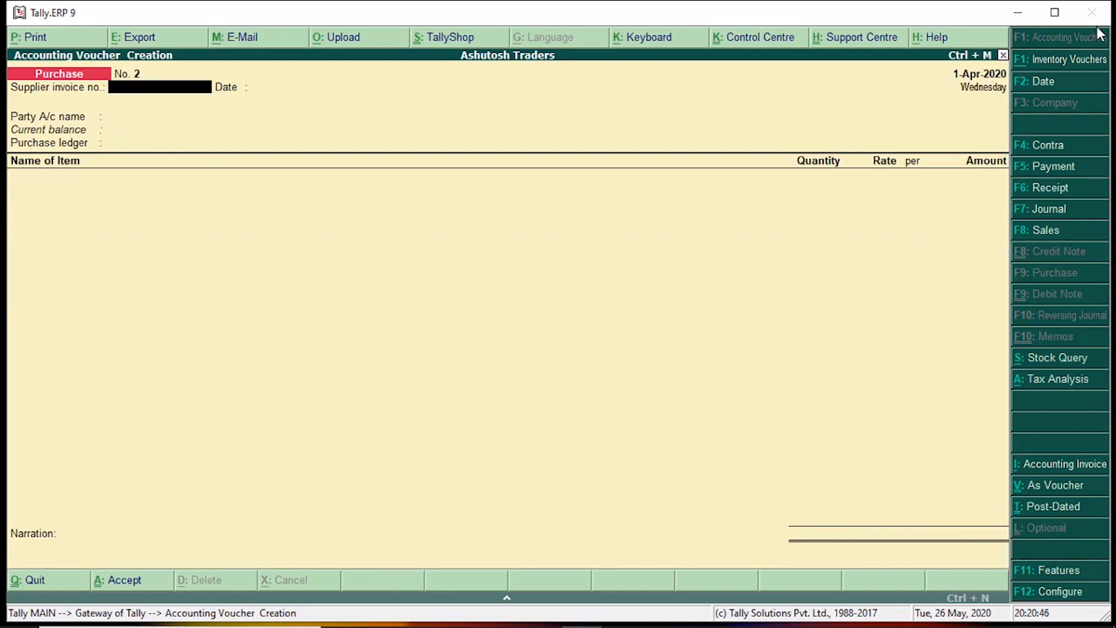
Enter supplier invoice number 2, keep the date 1-Apr-2020, and choose the second seller's ledger as the party
type("2")
key("Return")
key("Return")
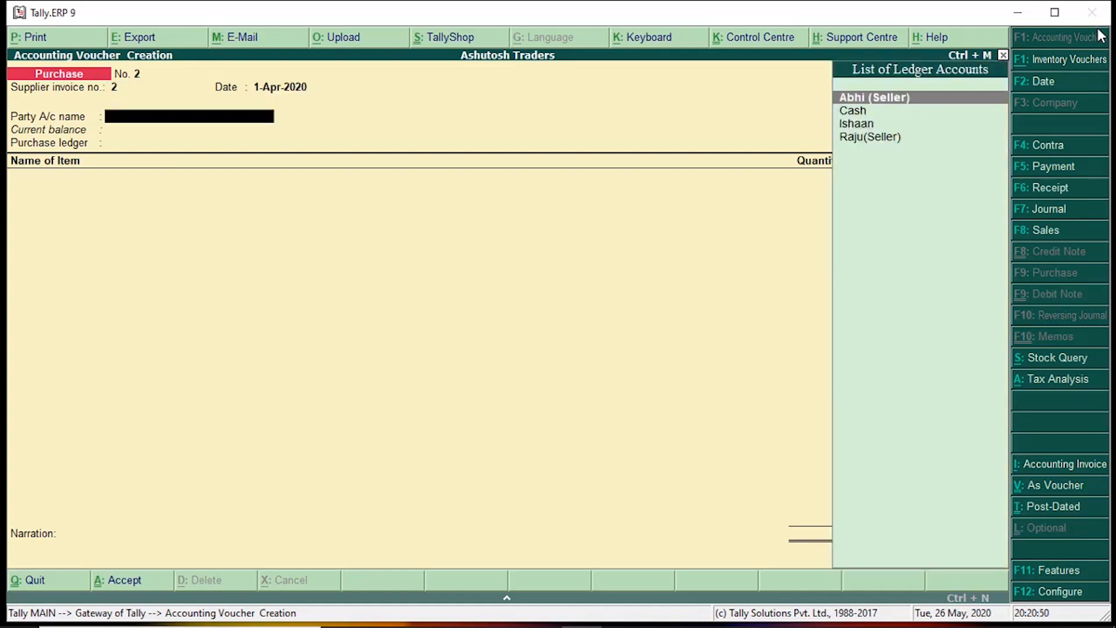
key("Down")
key("Down")
key("Down")
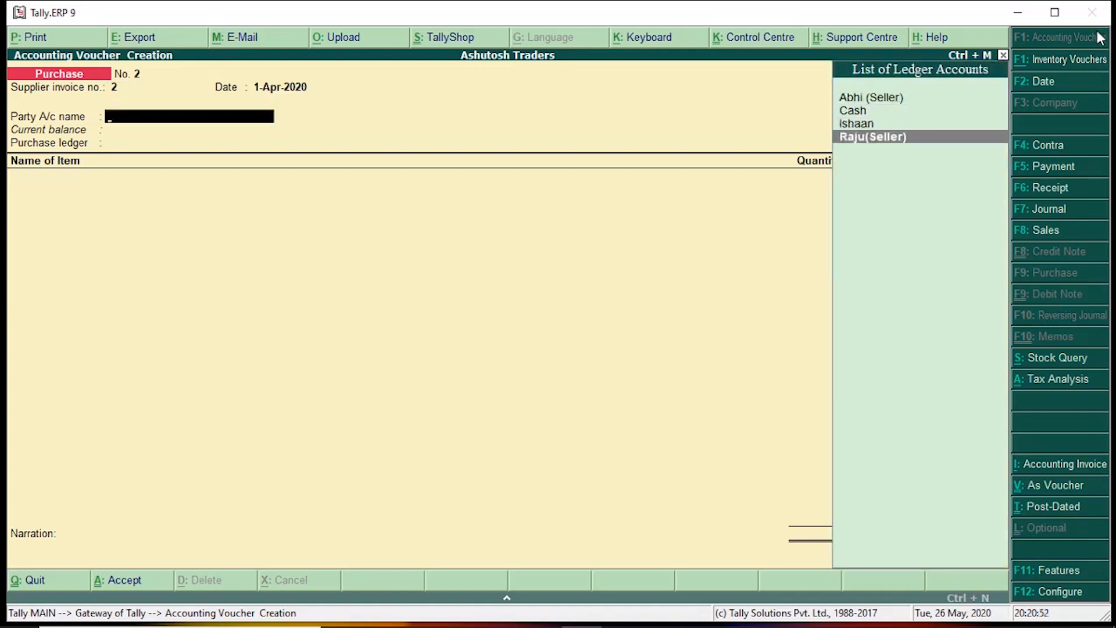
key("Return")
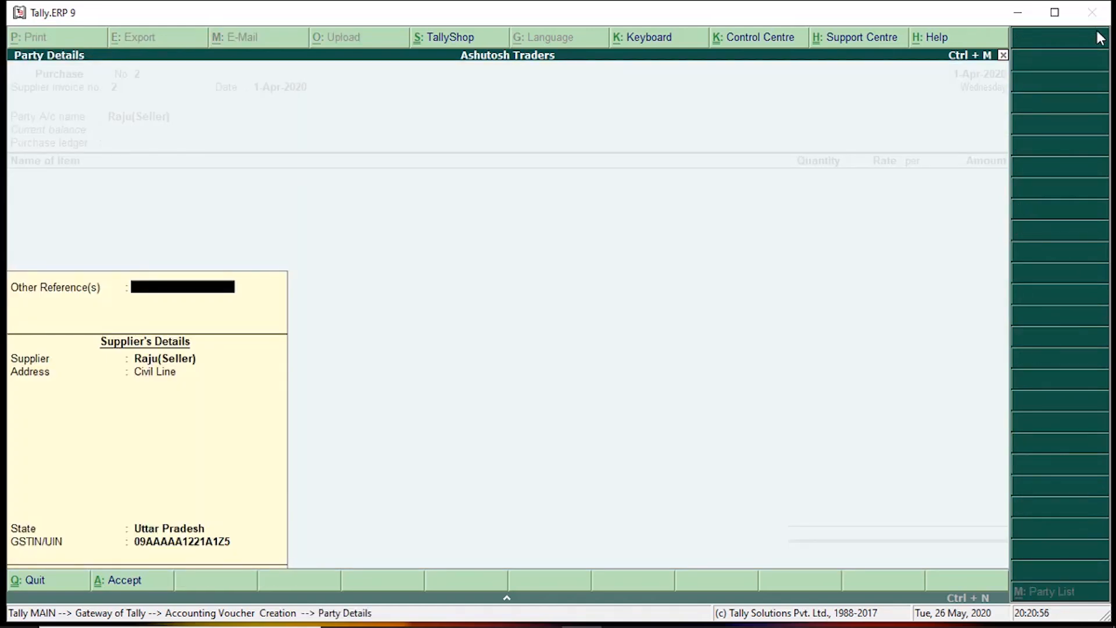
Accept the second seller's Uttar Pradesh party details unchanged and select Purchase A/c as the purchase ledger
key("Return")
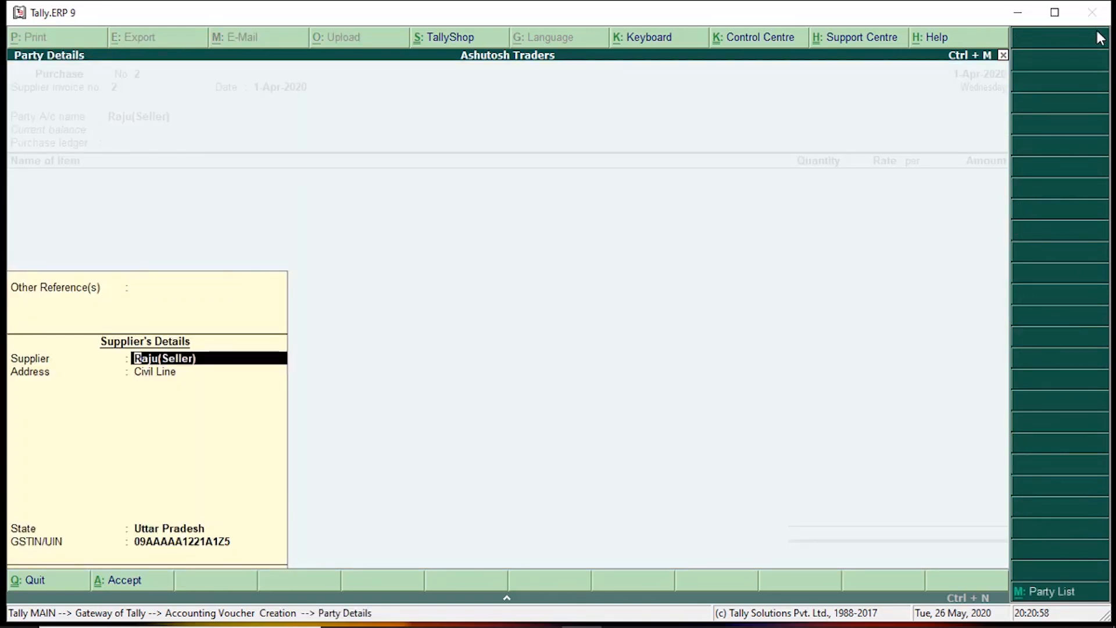
key("Return")
key("Return")
key("Return")
key("Return")
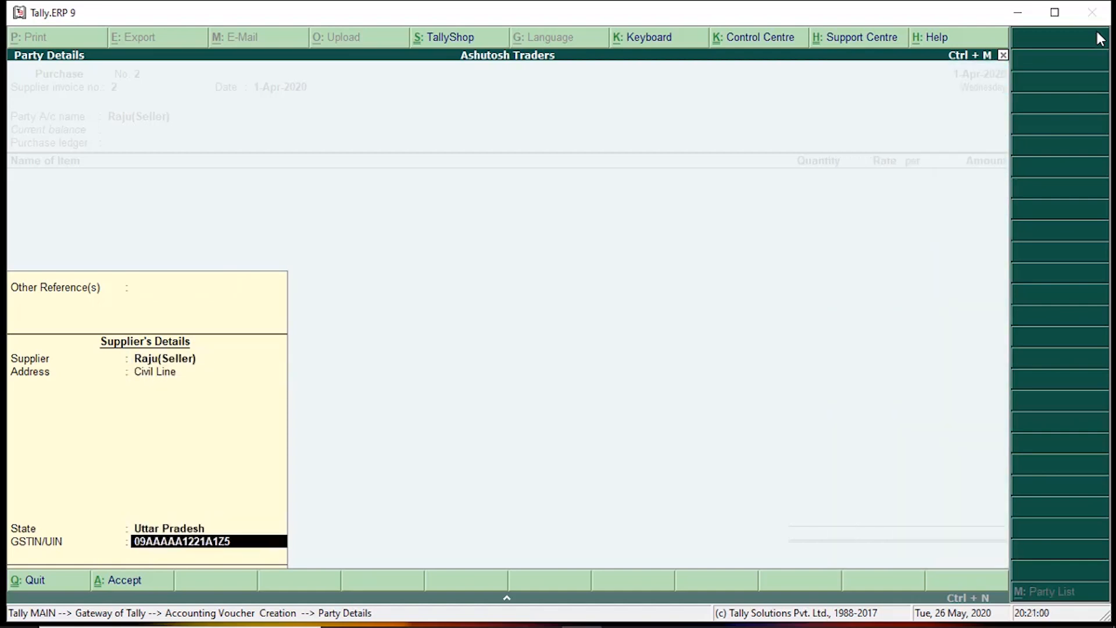
key("Return")
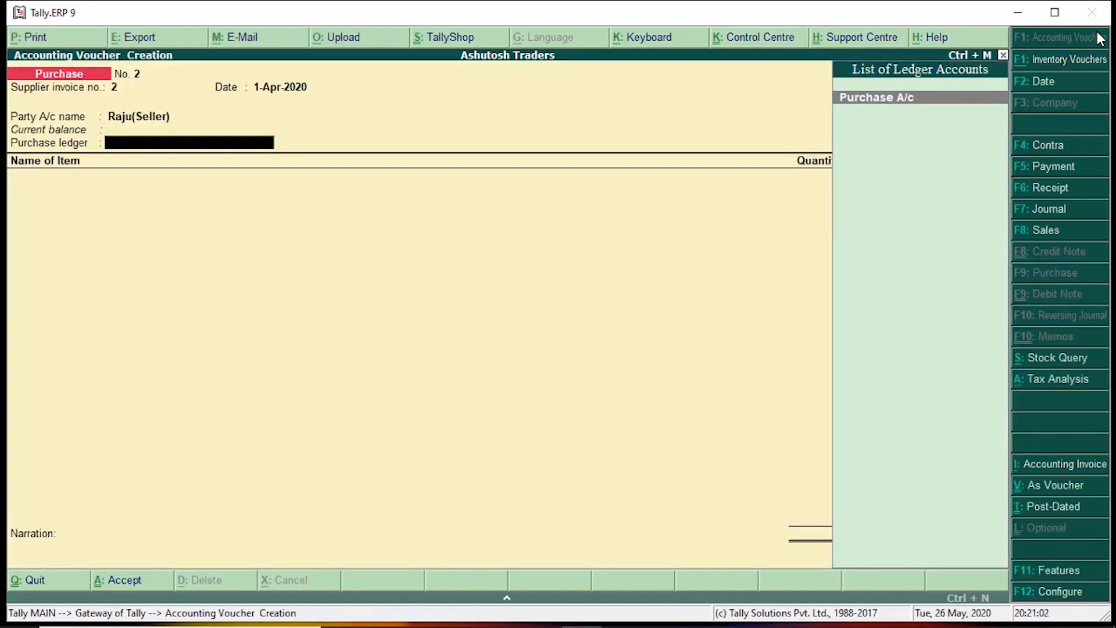
key("Return")
Select the Computer stock item for the second voucher and set its quantity to 50 pcs
key("space")
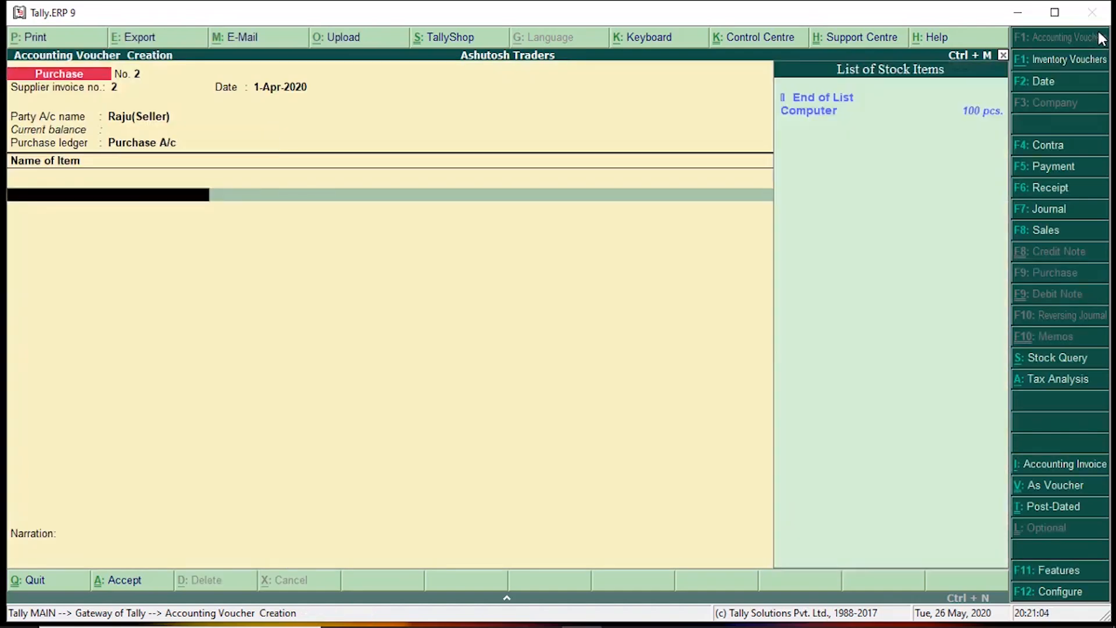
key("Down")
key("Down")
key("Return")
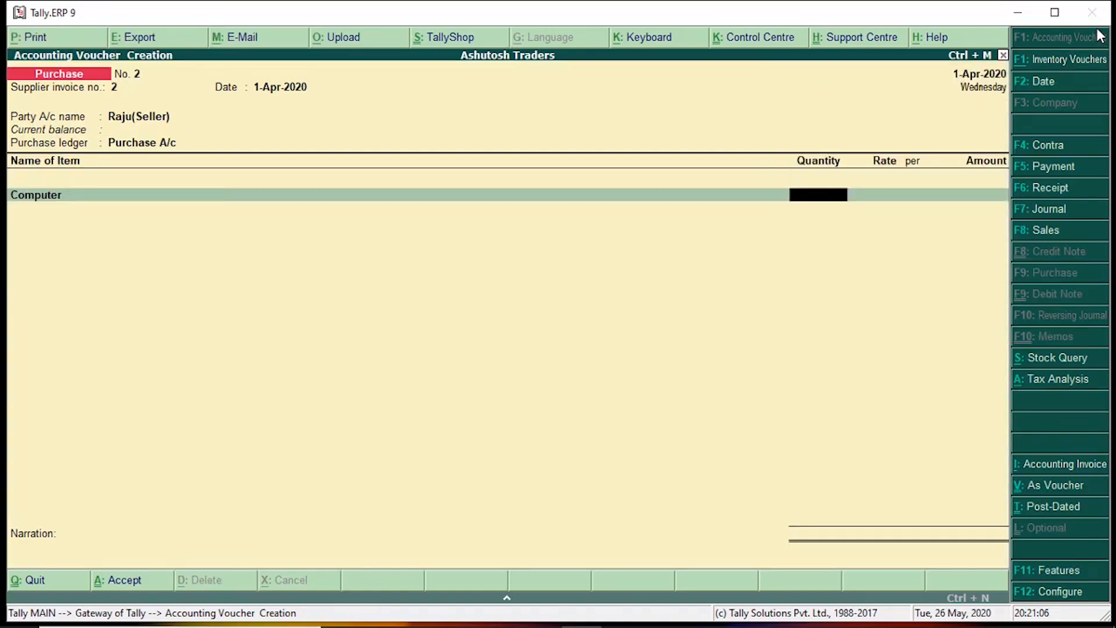
type("50")
key("Return")
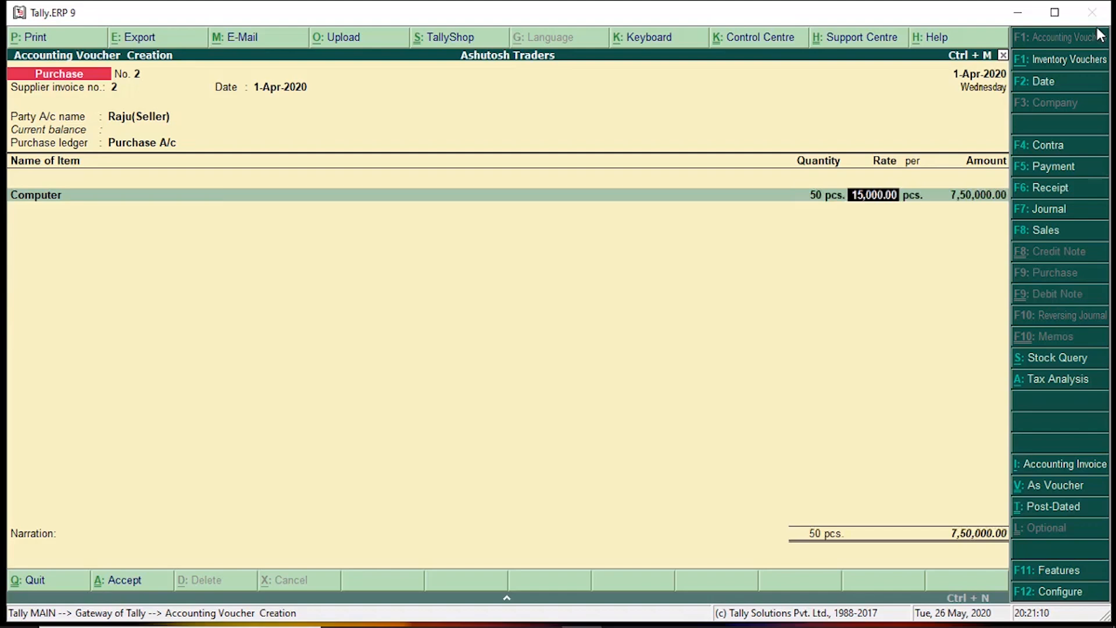
Set the Computer rate to 14,000 per pcs. and end the second voucher's item list
type("14")
type("000")
key("Return")
key("Return")
key("Return")
key("Return")
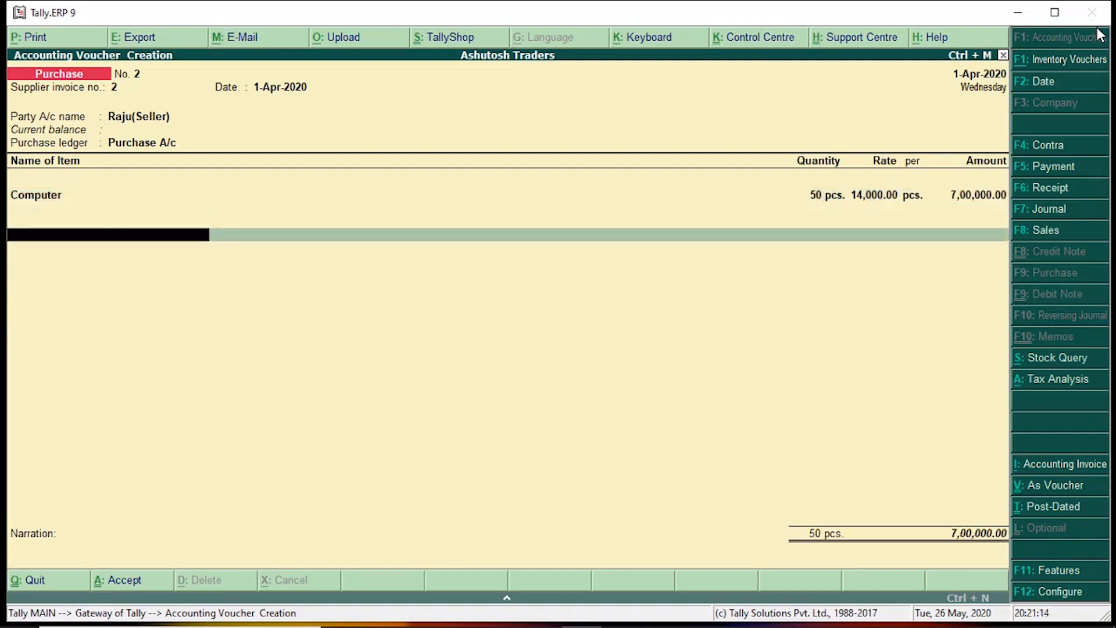
key("Return")
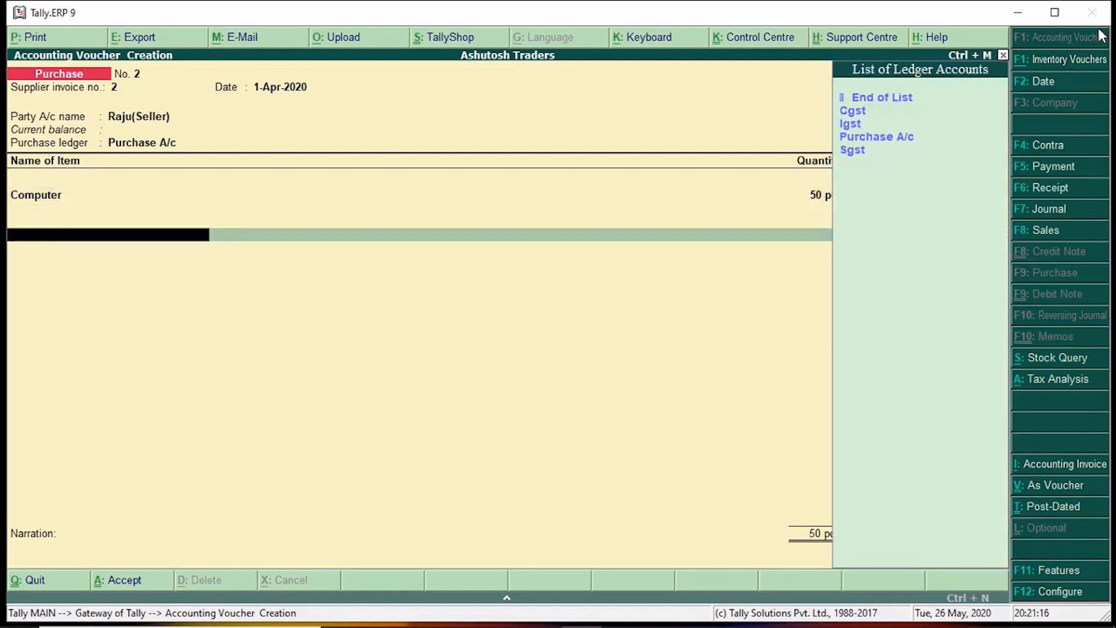
key("Down")
key("Down")
key("Return")
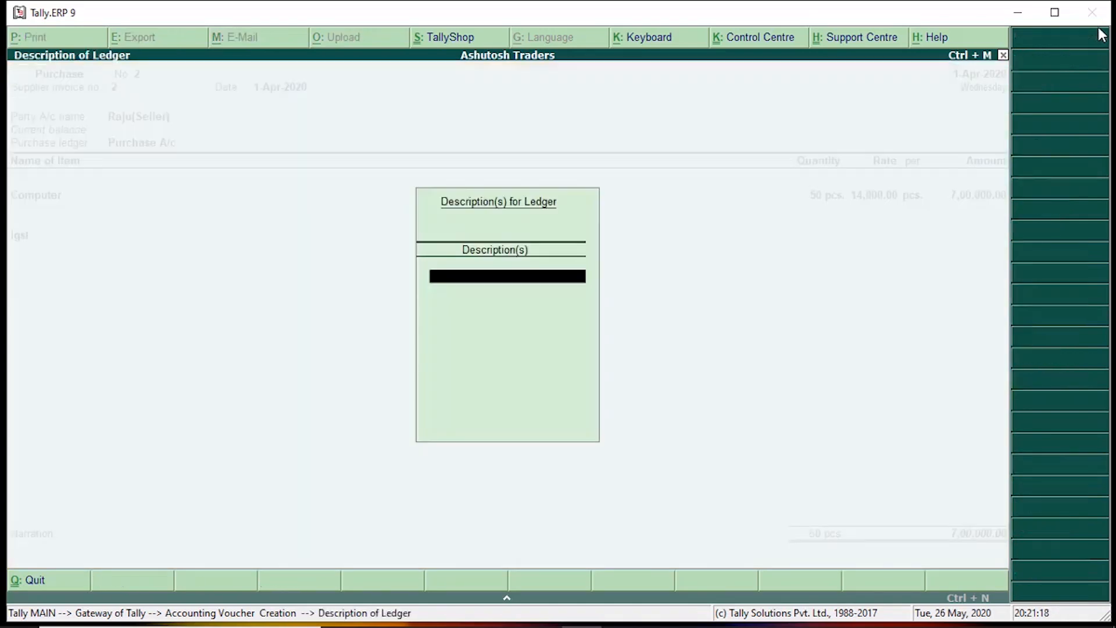
key("Return")
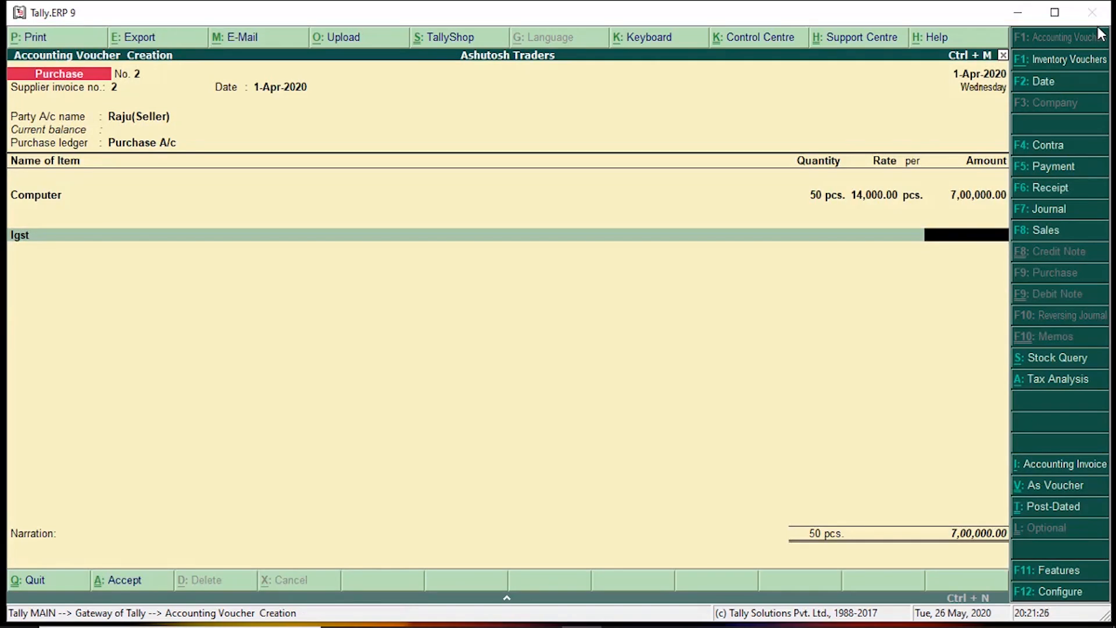
key("BackSpace")
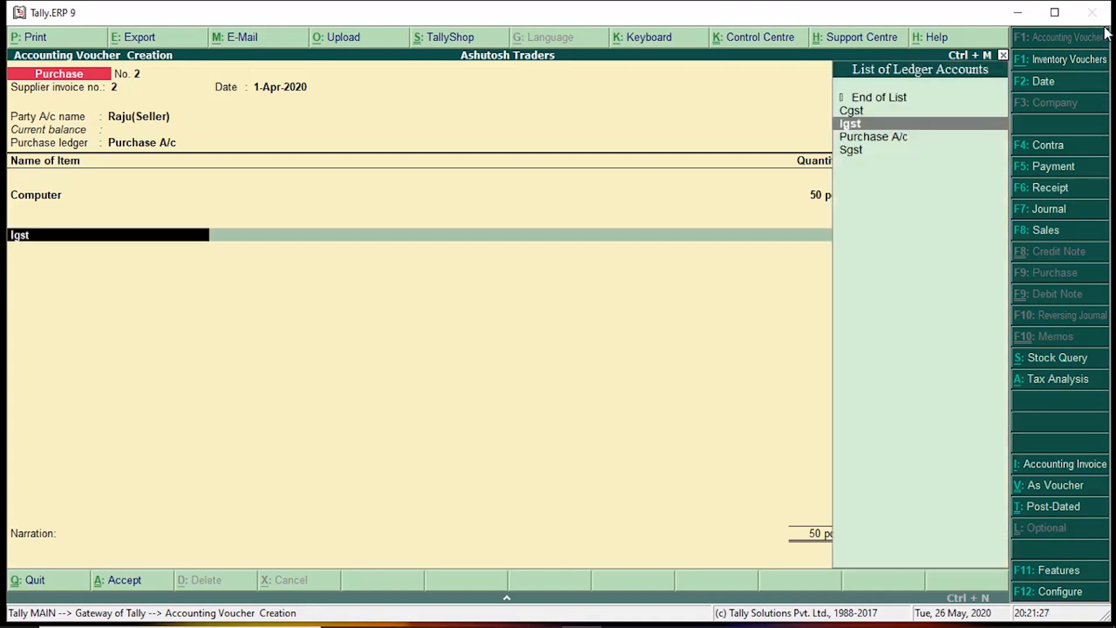
Choose Cgst as the tax ledger below the Computer item, with no description, and accept its calculated amount
key("Up")
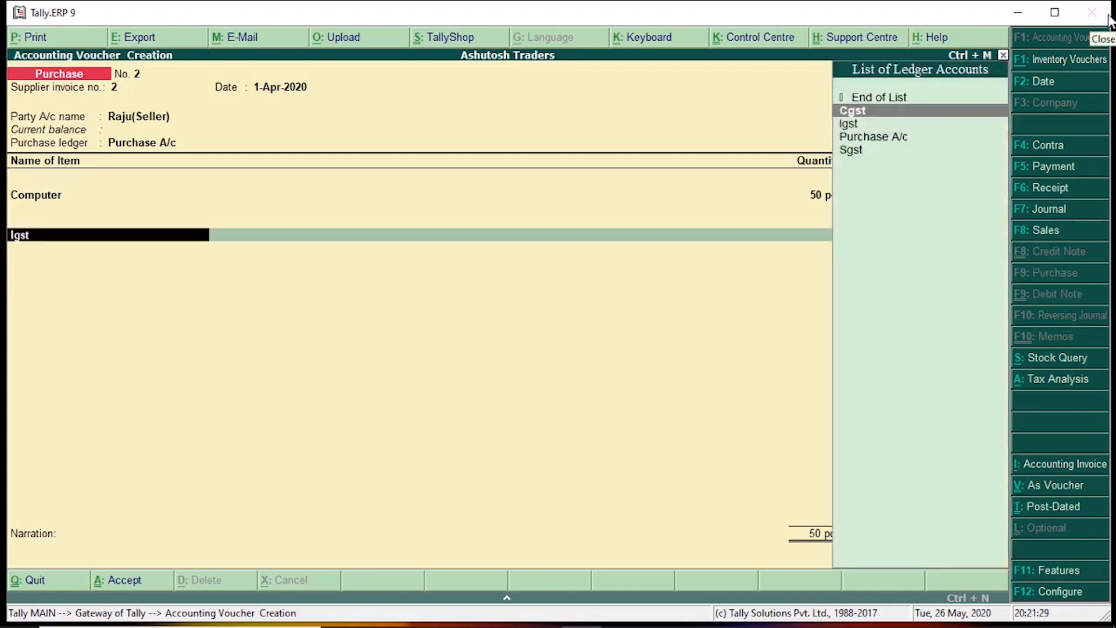
key("Return")
key("Return")
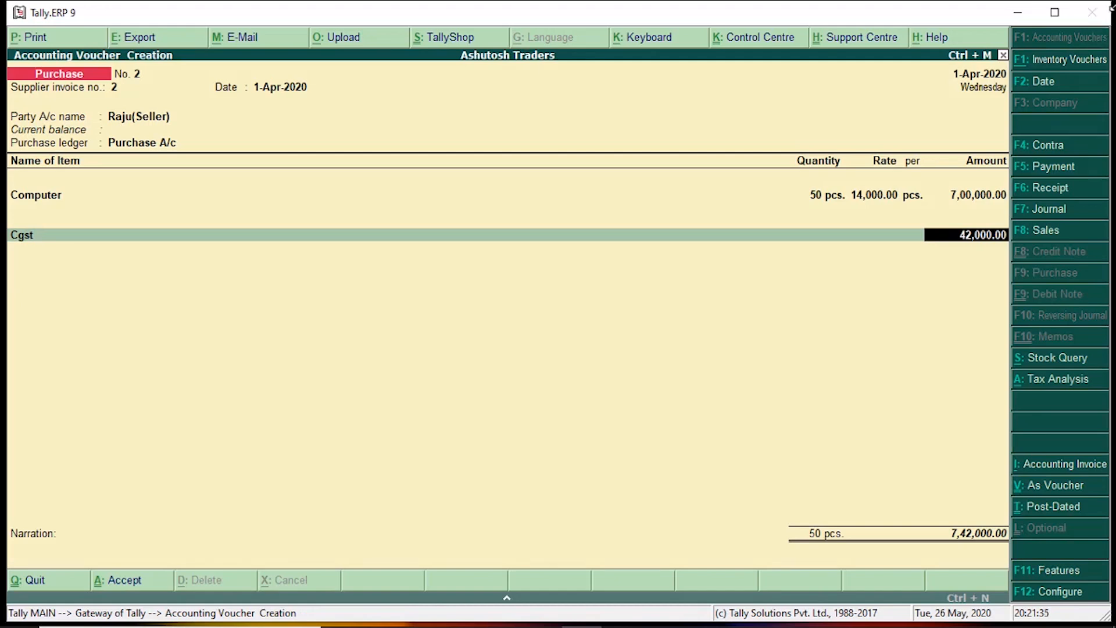
key("Return")
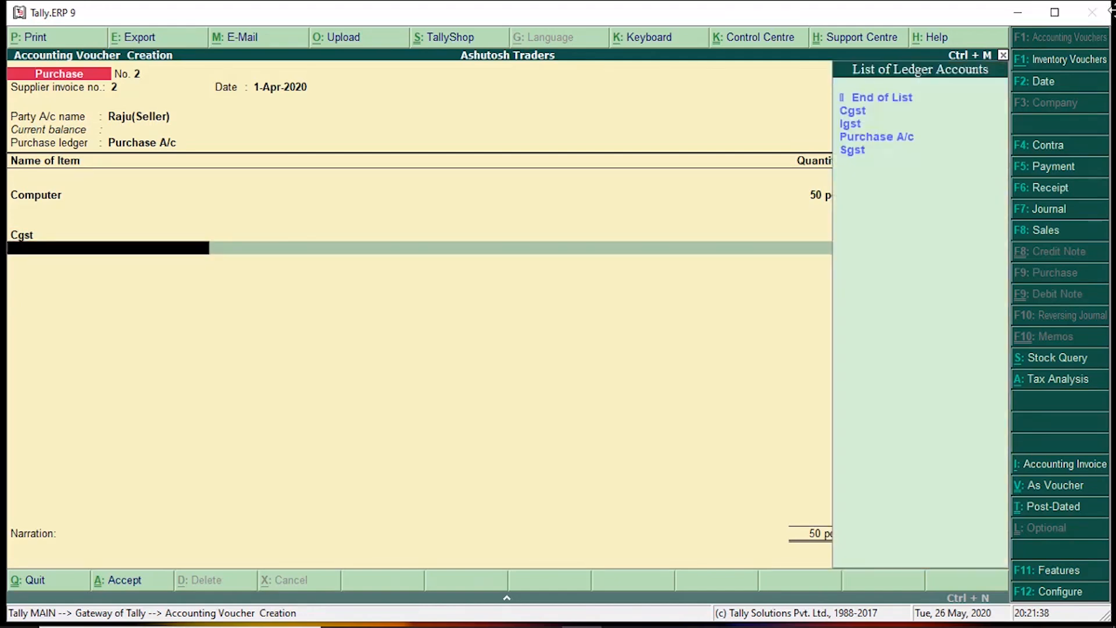
Add Sgst as the tax ledger below Cgst with no description, accept its calculated amount, and save the second purchase voucher without narration
key("Down")
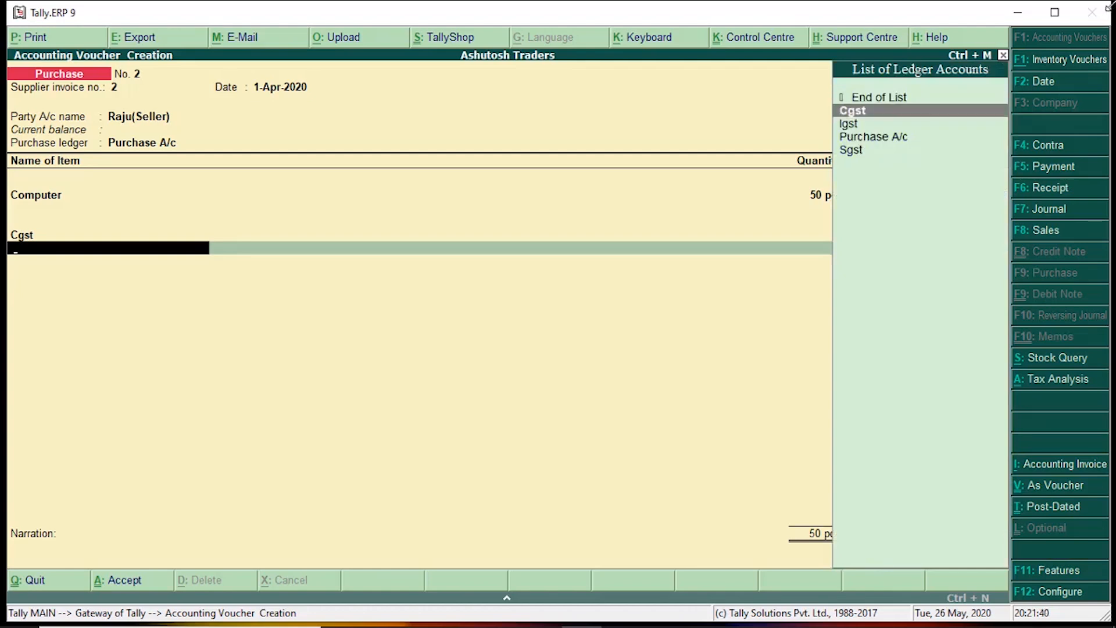
key("Down")
key("Down")
key("Down")
key("Return")
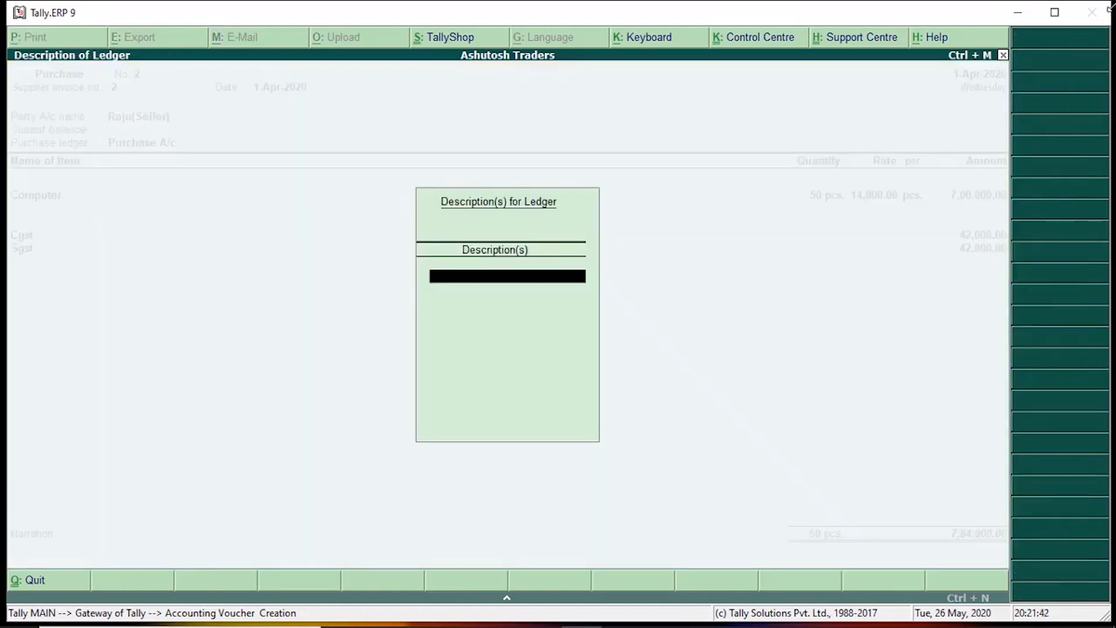
key("Return")
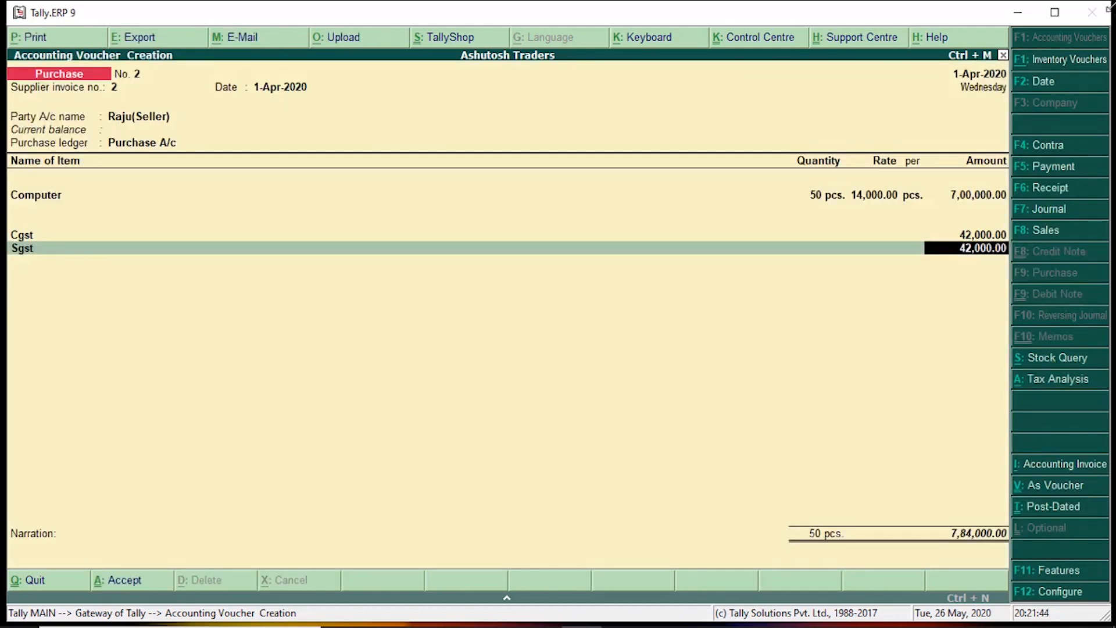
key("Return")
key("Return")
key("Return")
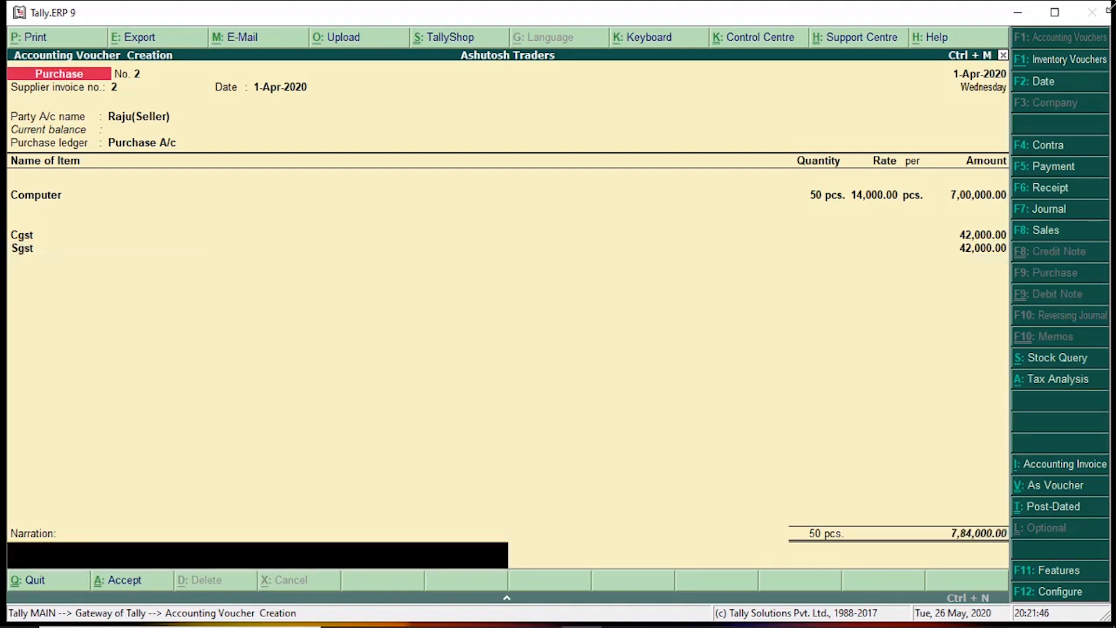
key("Return")
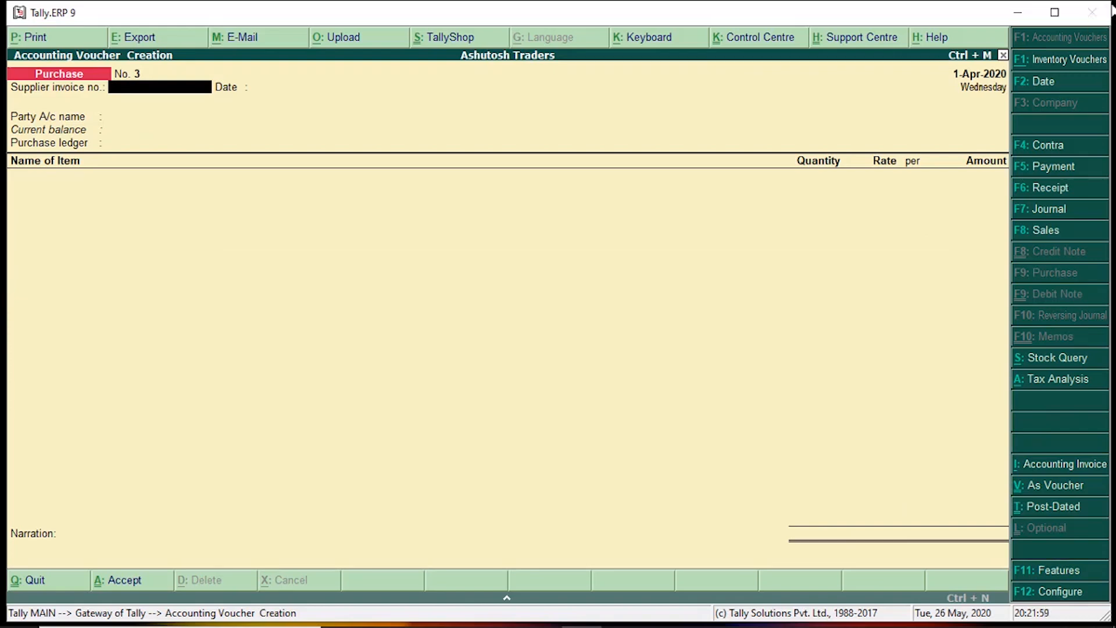
Start a sales voucher with reference no. 22 and select the existing buyer's ledger as the party account
key("F8")
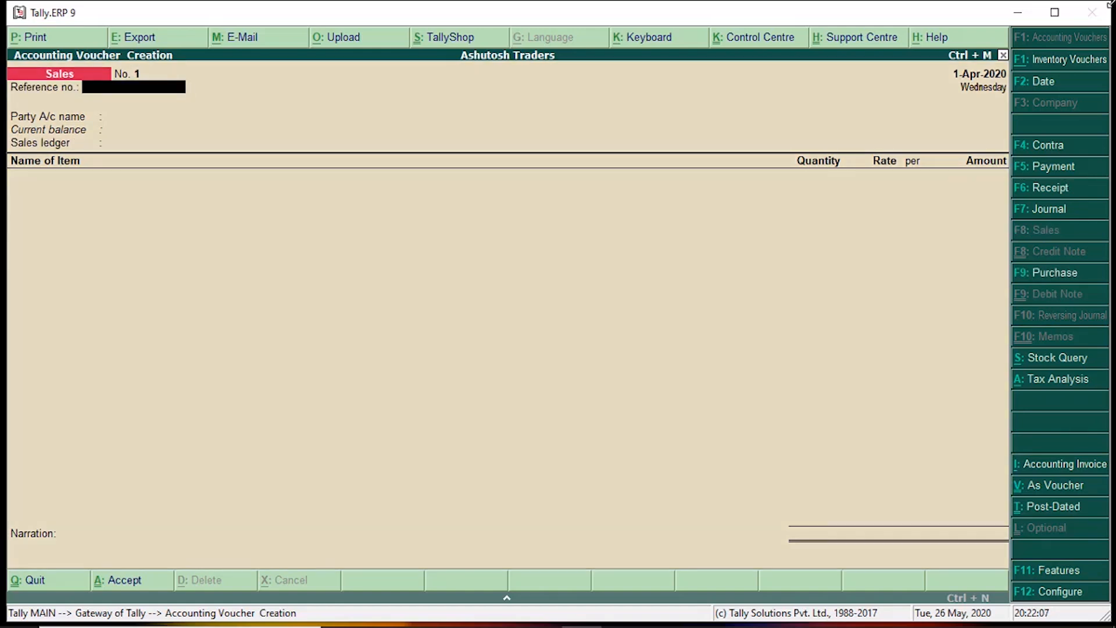
type("22")
key("Return")
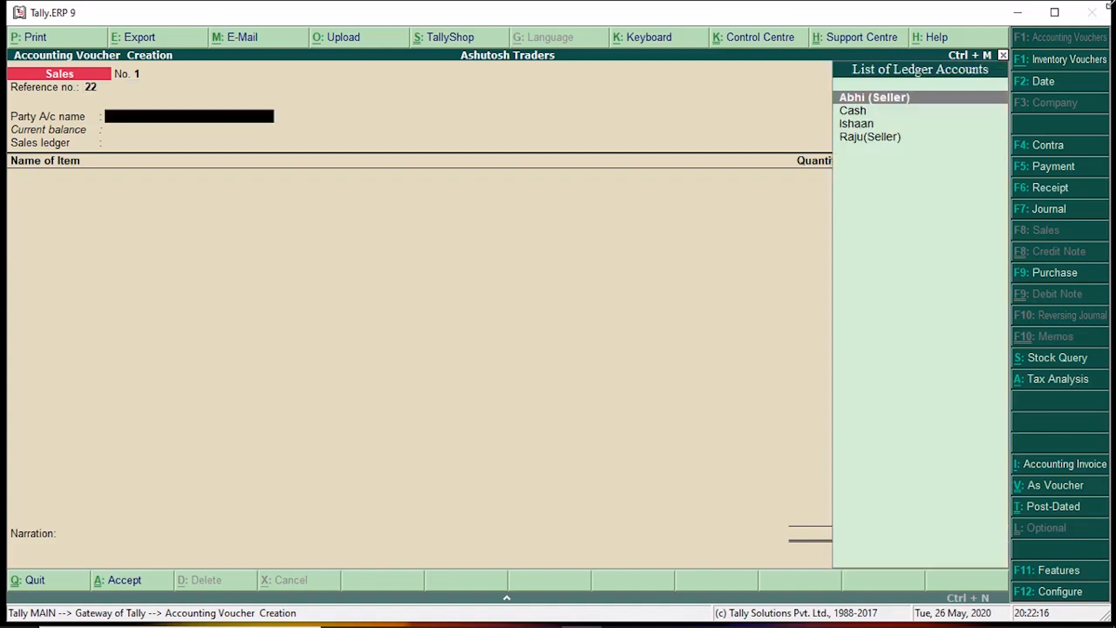
key("Down")
key("Down")
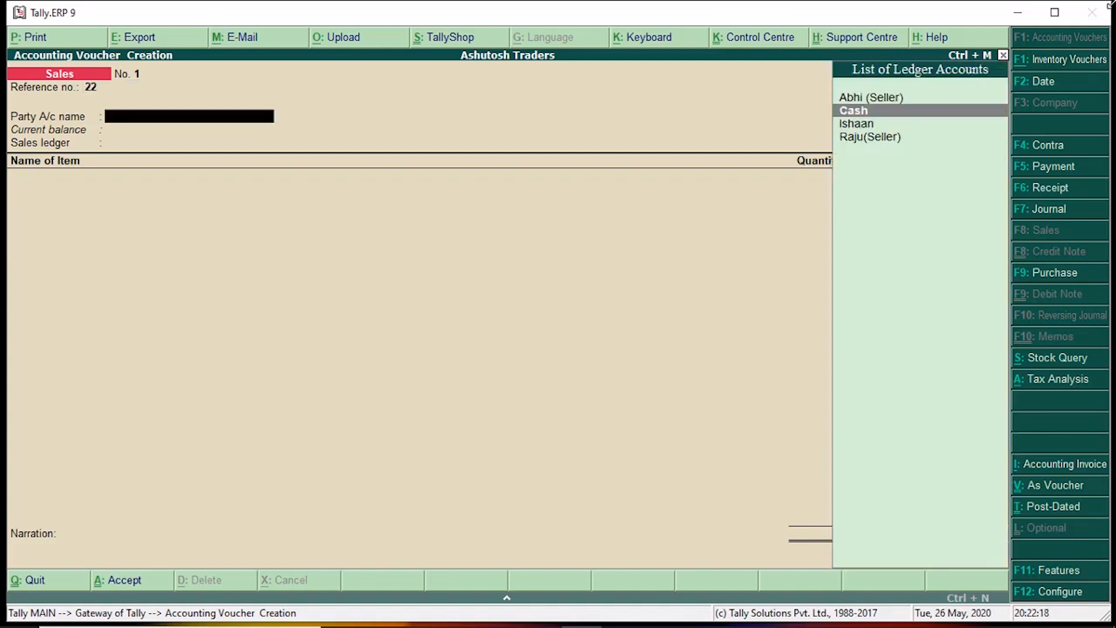
key("Return")
Accept the buyer's Uttar Pradesh party details with the despatch and order fields blank, and select Sale as the sales ledger
key("Return")
key("Return")
key("Return")
key("Return")
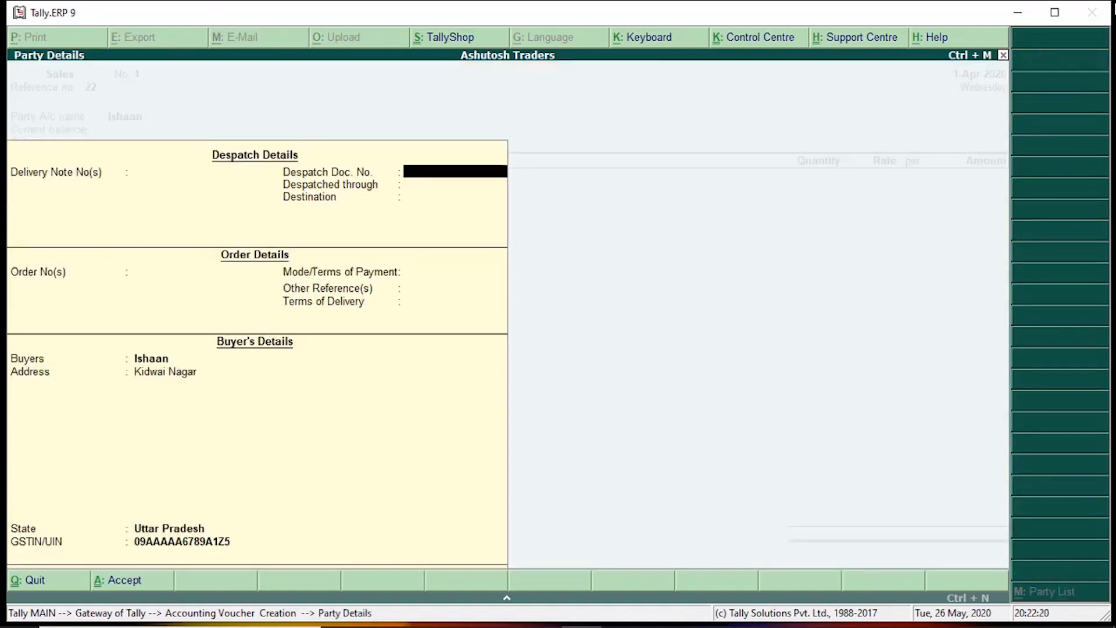
key("Return")
key("Return")
key("Return")
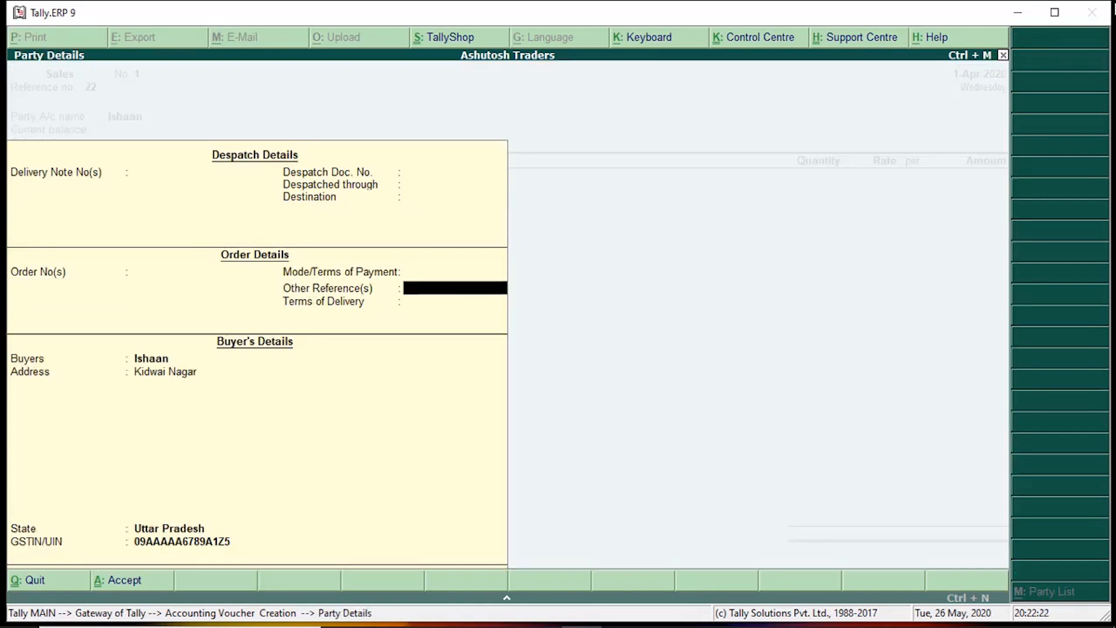
key("Return")
key("Return")
key("Return")
key("Return")
key("Return")
key("Return")
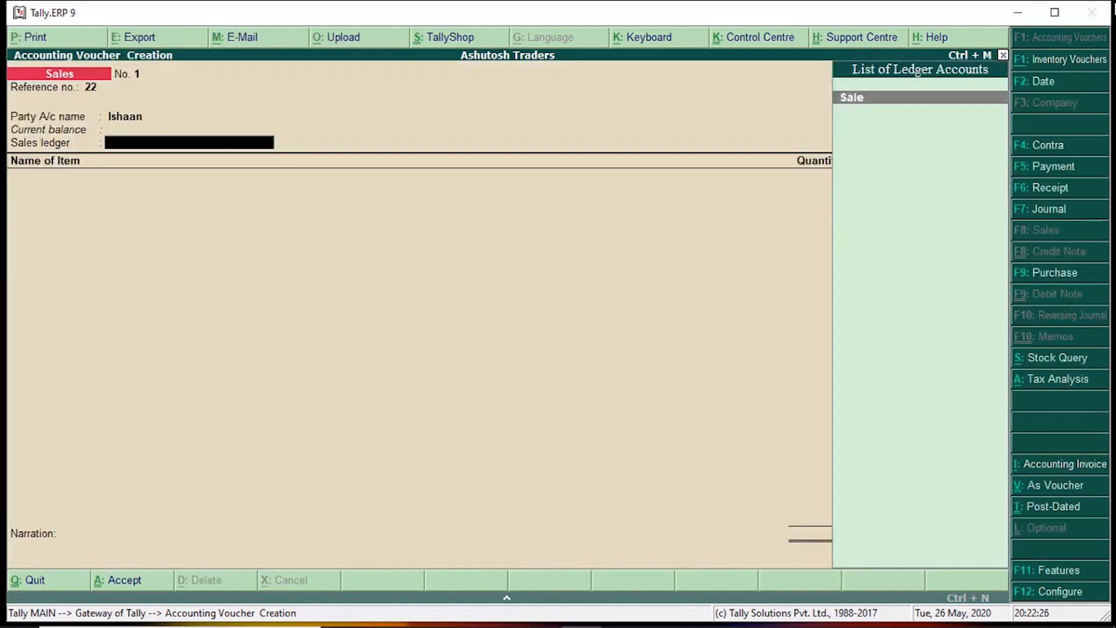
key("Return")
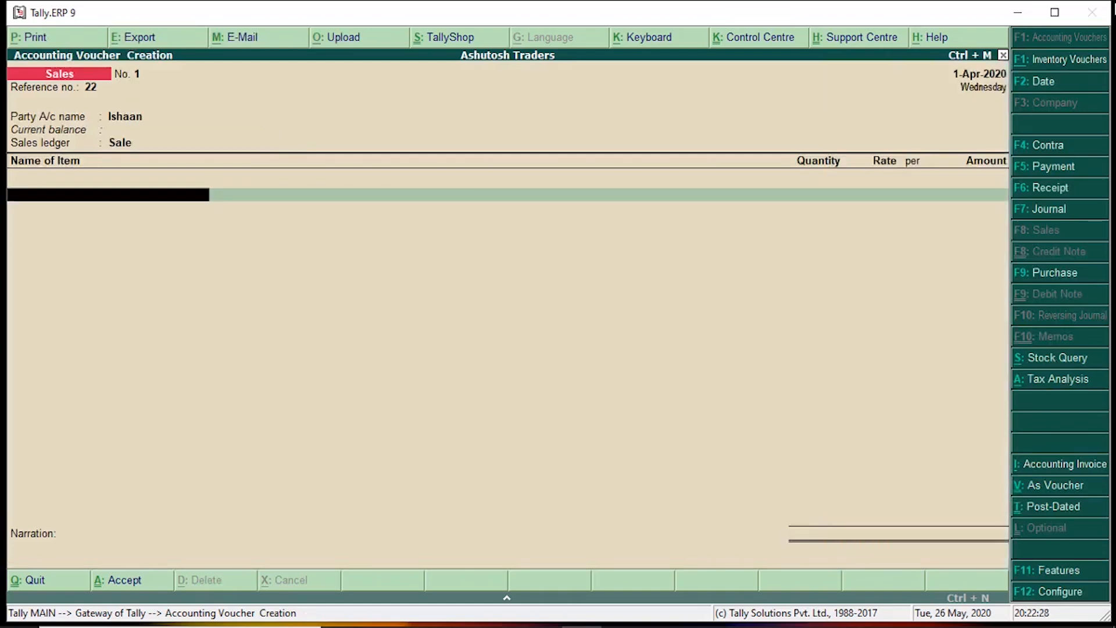
Select the Computer stock item for the sales voucher and set its quantity to 10 pcs
key("Down")
key("Return")
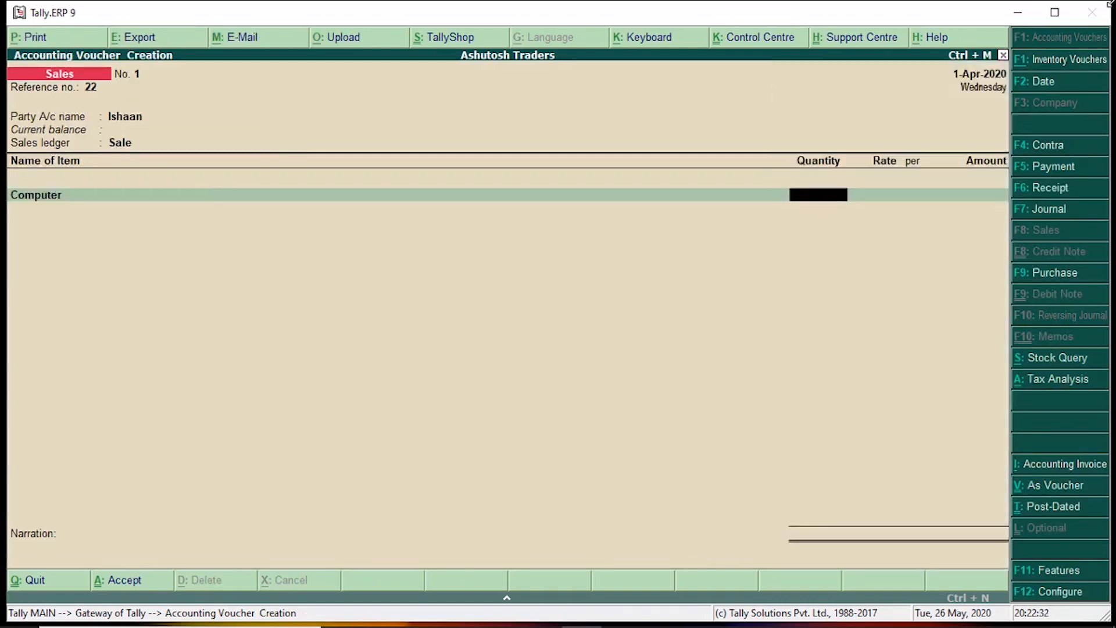
type("10")
key("Return")
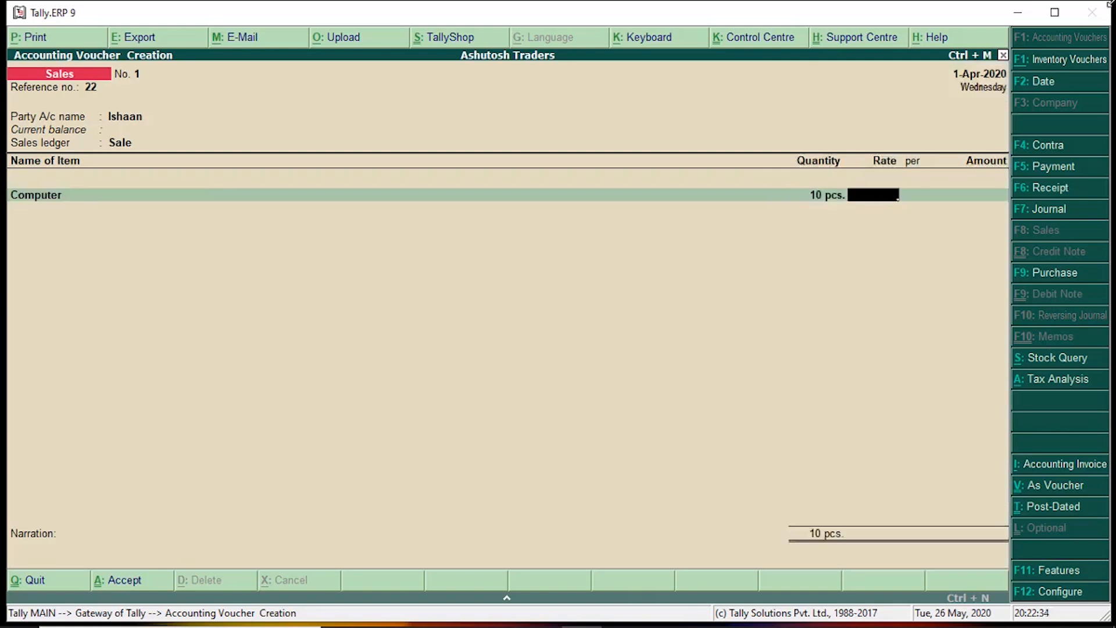
Set the Computer selling rate to 22,000 per pcs. and end the sales voucher's item list
type("22000")
key("Return")
key("Return")
key("Return")
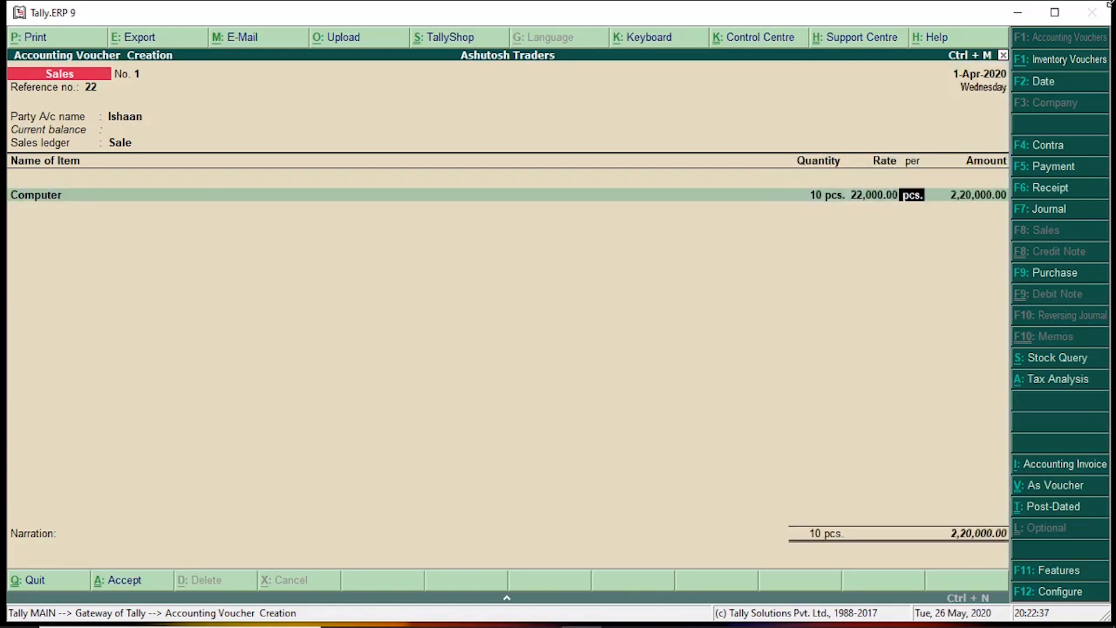
key("Return")
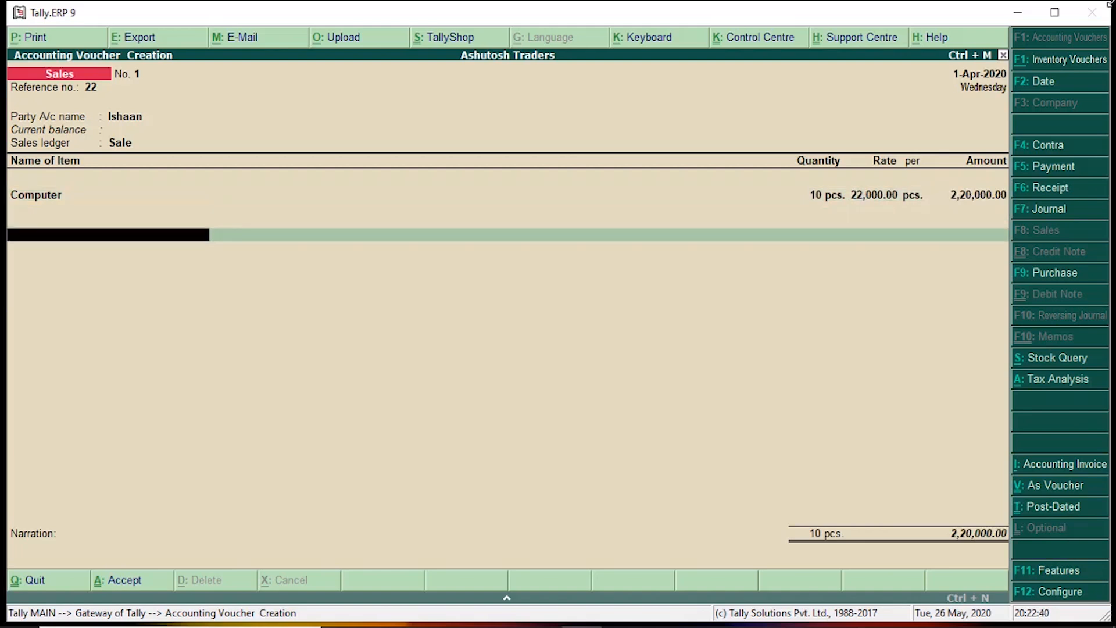
Choose Cgst as the sales voucher's first tax ledger, with no description, and accept its calculated amount
key("Down")
key("Down")
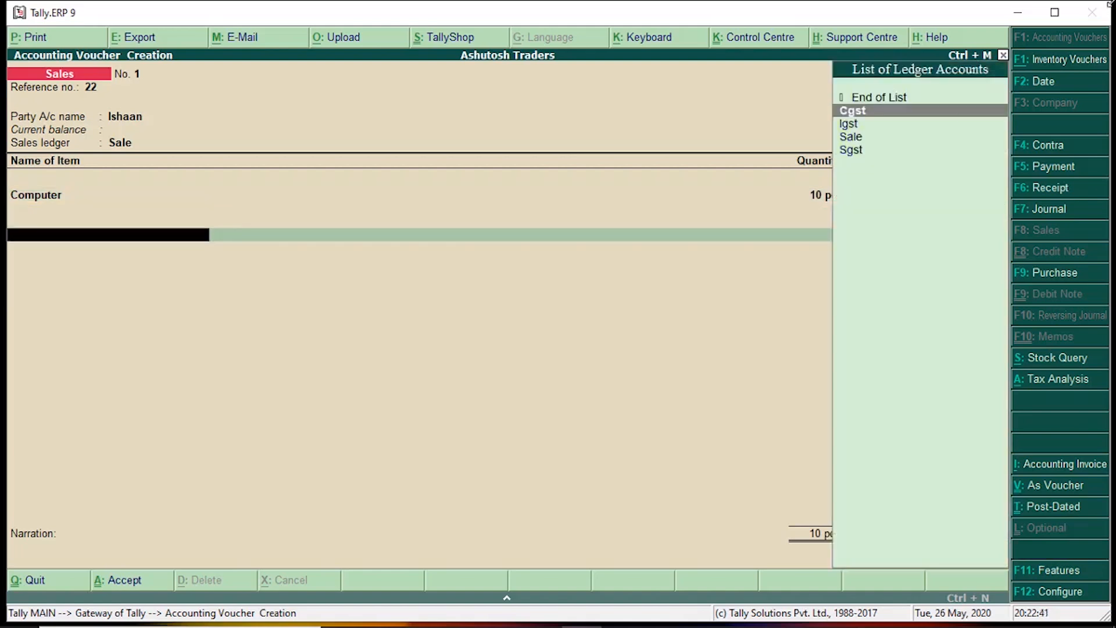
key("Down")
key("Up")
key("Up")
key("Return")
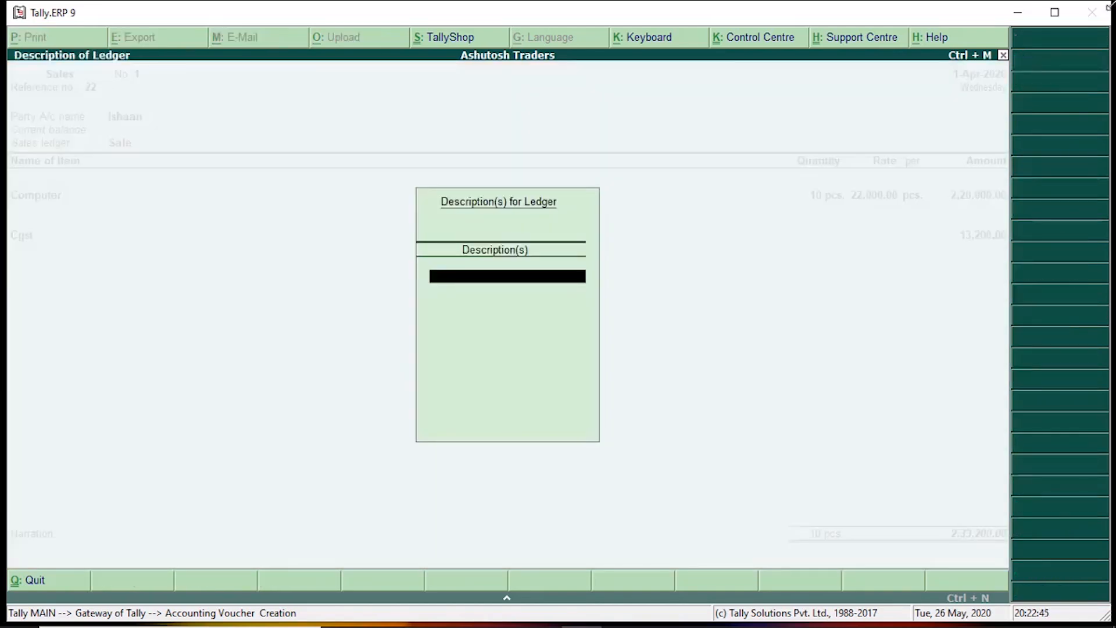
key("Return")
key("Return")
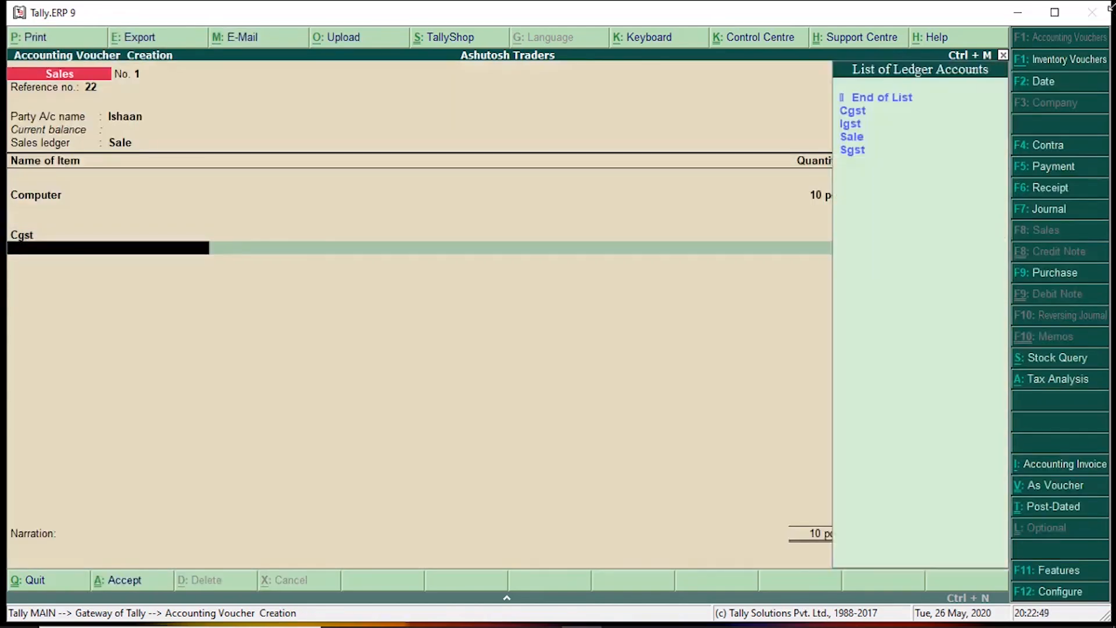
Add Sgst as the sales voucher's second tax ledger with its calculated amount and save the voucher without narration
key("Down")
key("Down")
key("Down")
key("Down")
key("Return")
key("Return")
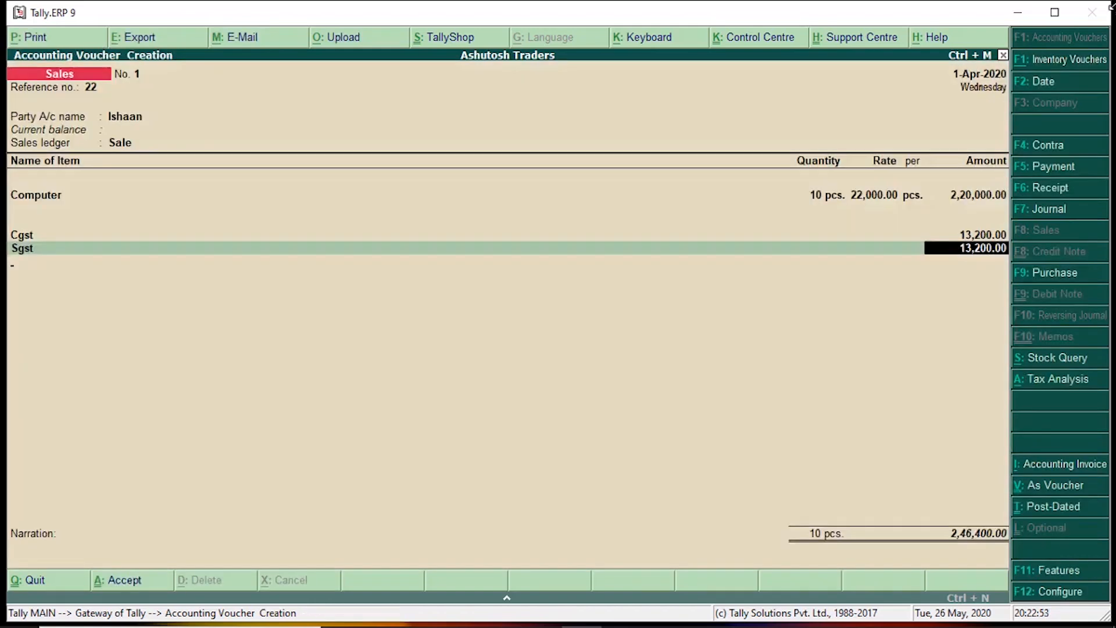
key("Return")
key("Return")
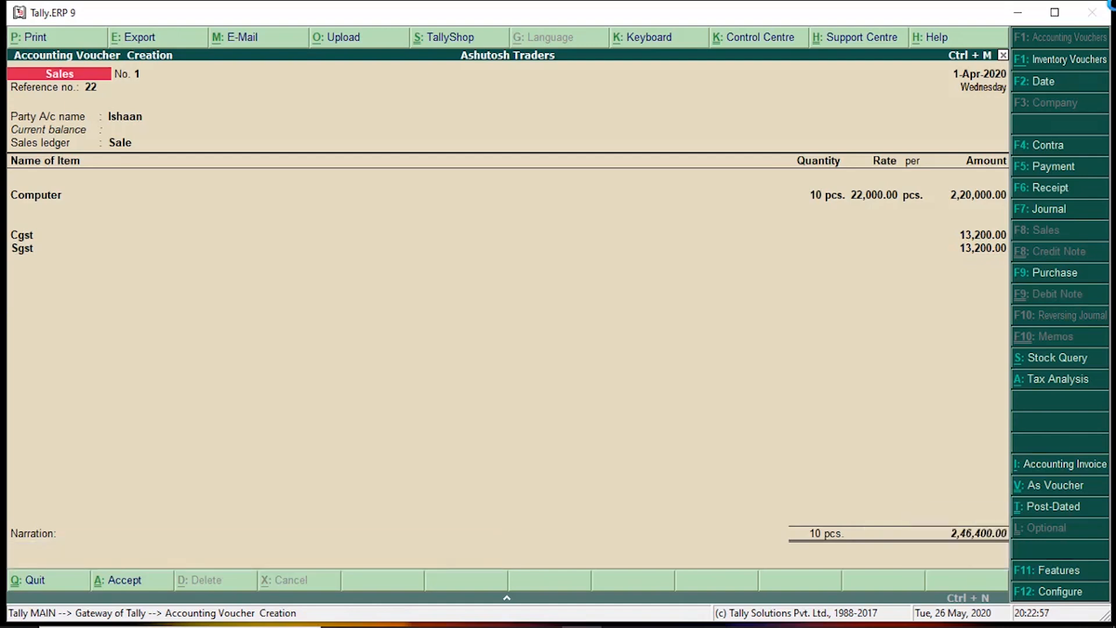
key("ctrl+a")
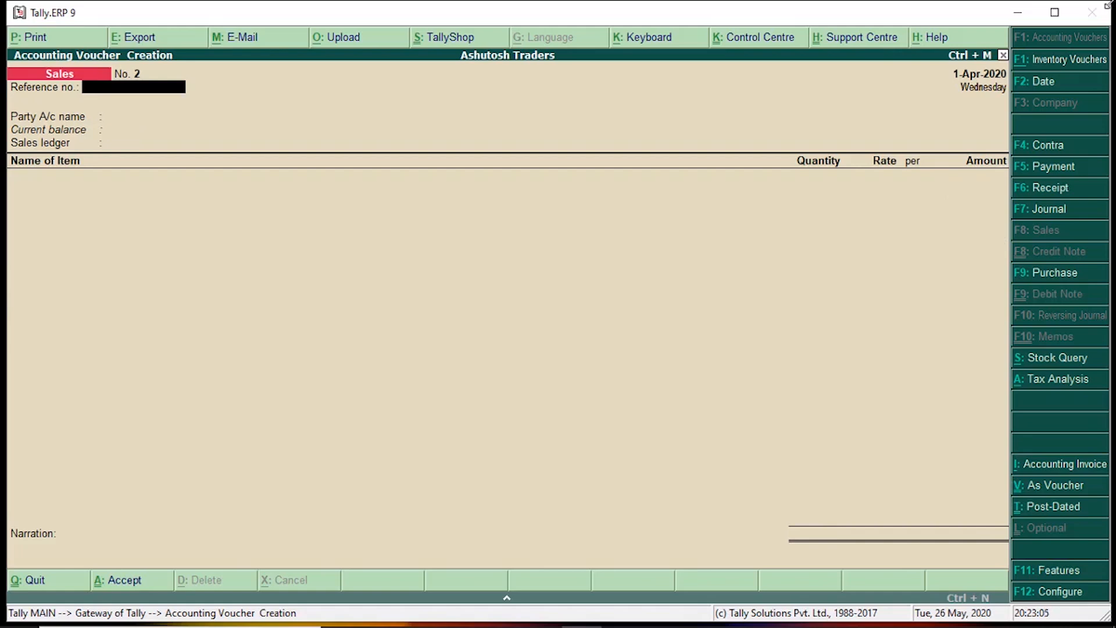
Set the second sales voucher's reference number to 23 and look through the party ledgers for its buyer
type("23")
key("Return")
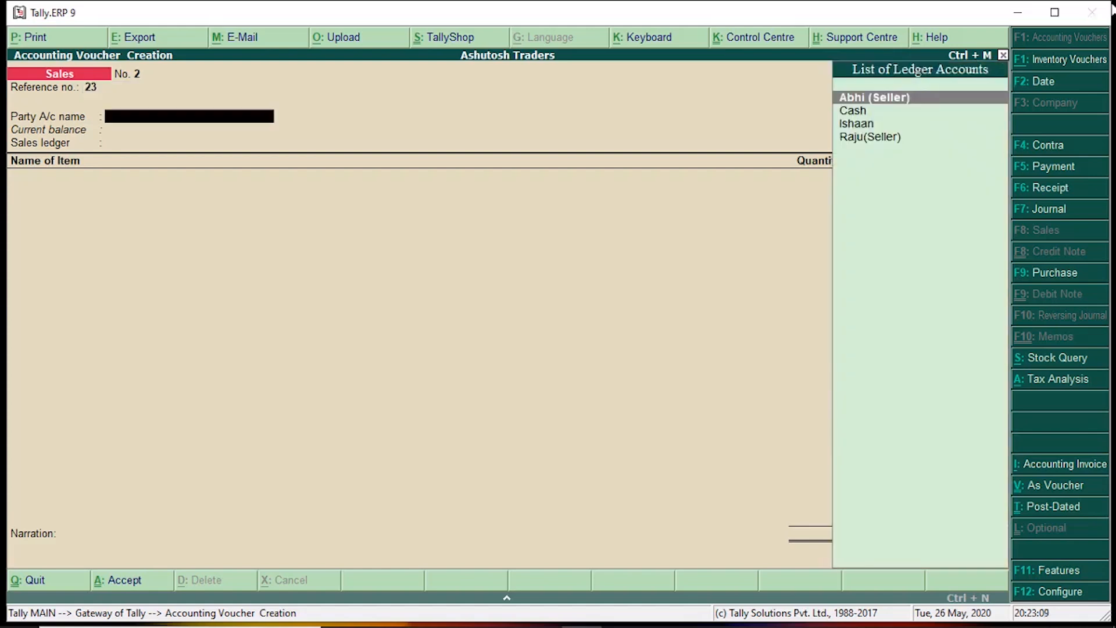
key("Down")
key("Down")
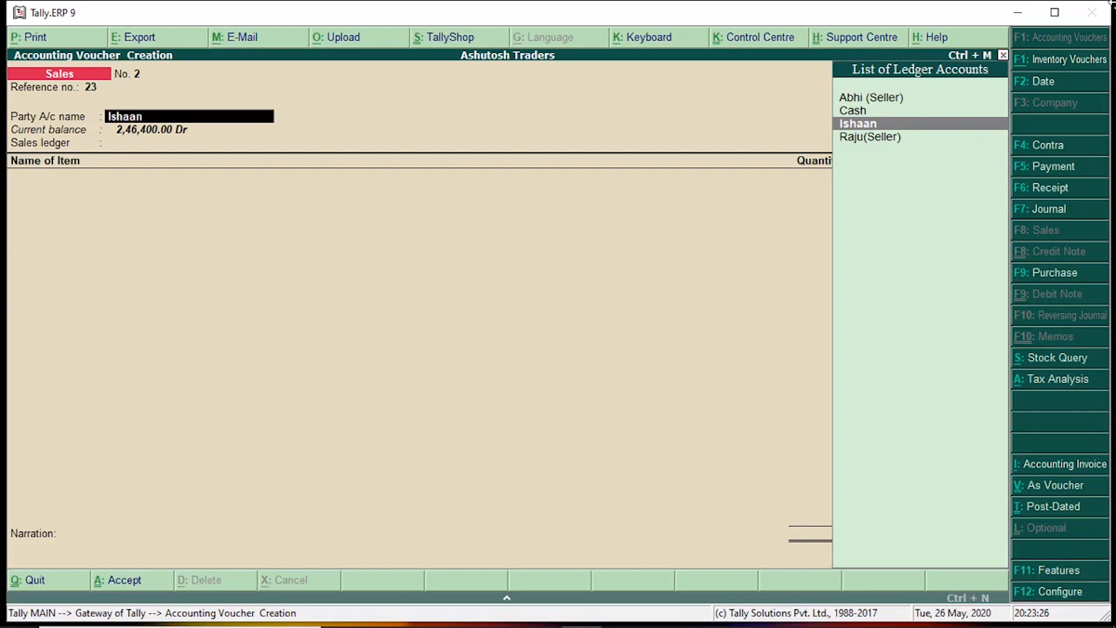
Create a new party ledger with the second buyer's name, grouped under Sundry Debtors
key("alt+c")
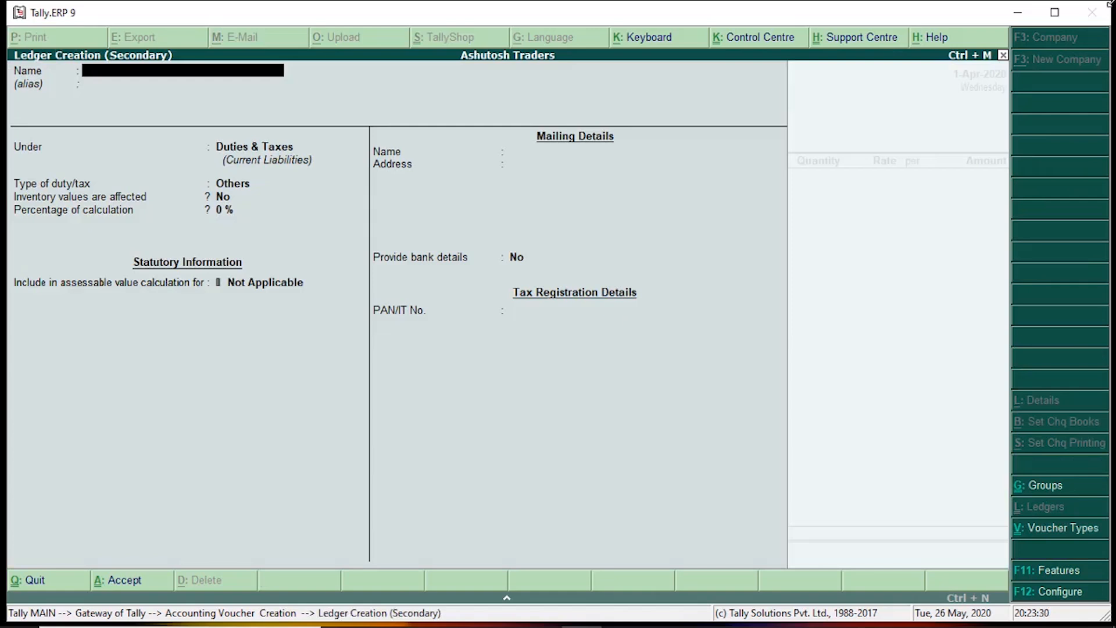
type("Ravi")
key("Return")
key("Return")
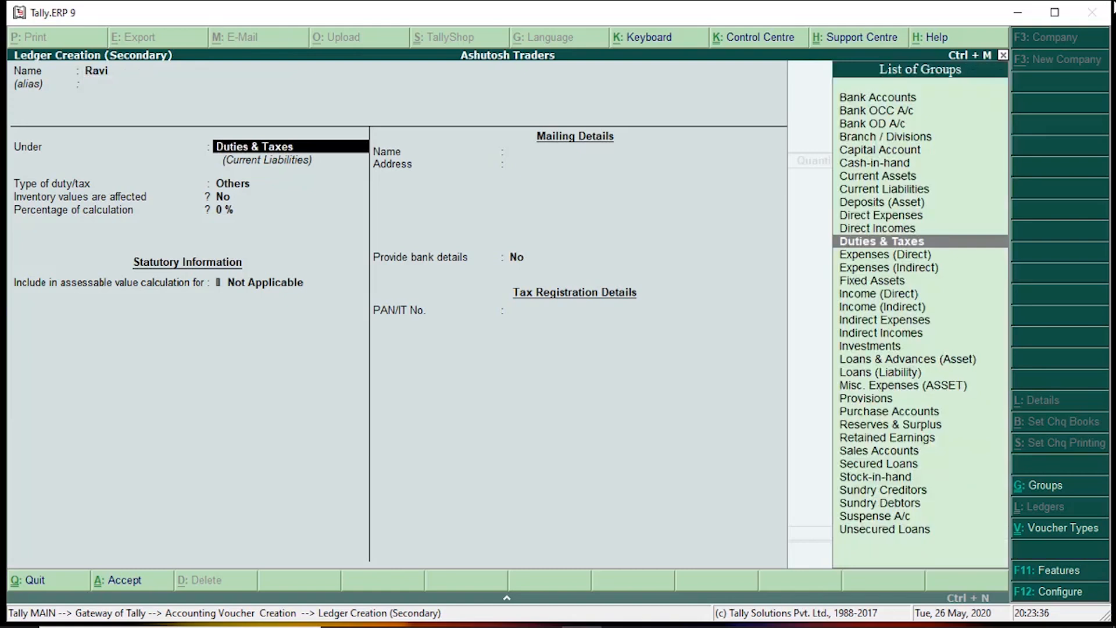
type("Su")
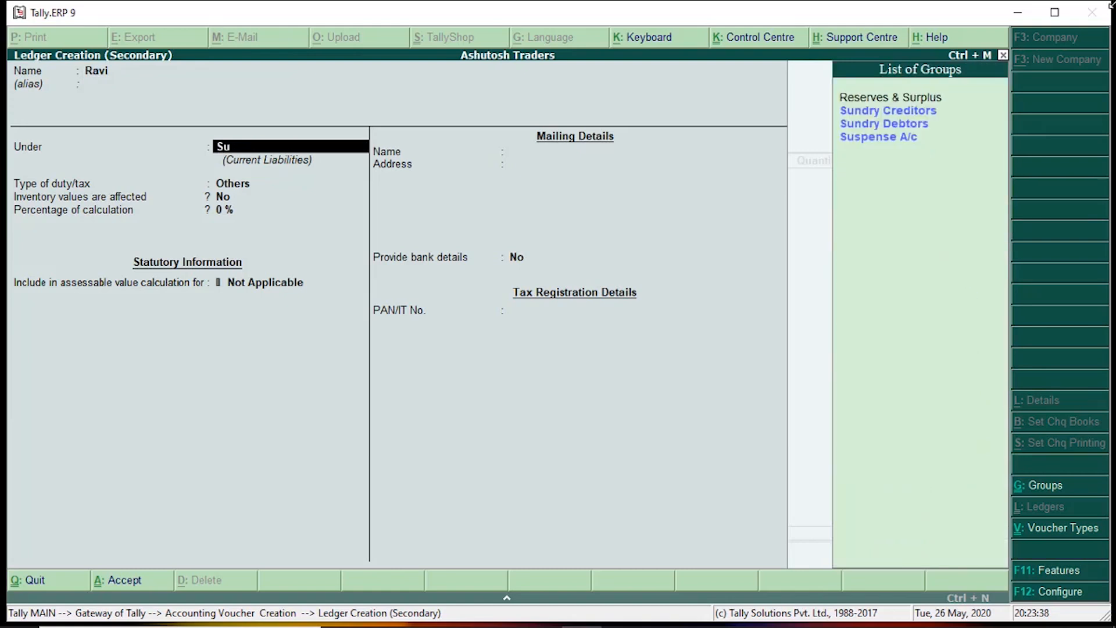
key("Down")
key("Down")
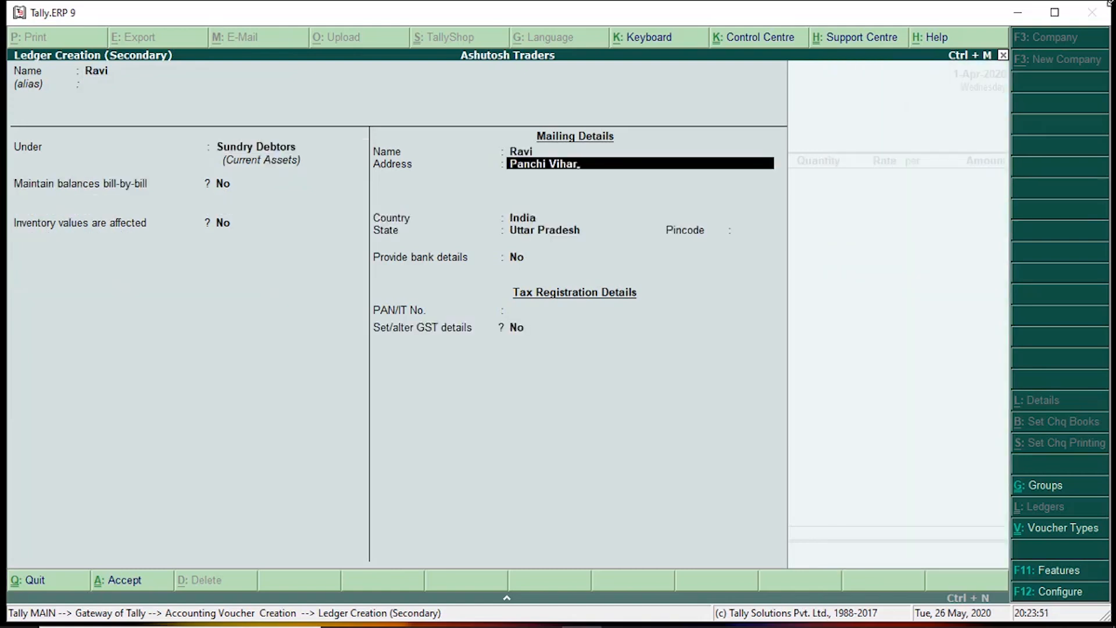
Complete the new buyer's mailing address with country India and state Bihar, leaving the pincode blank
key("Return")
key("Return")
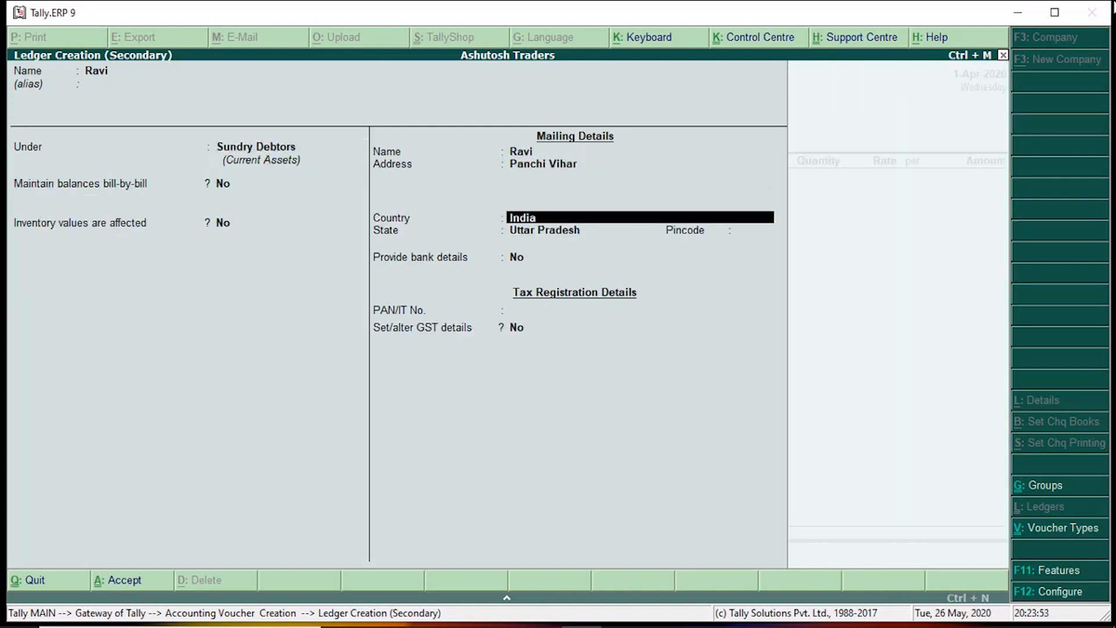
key("Return")
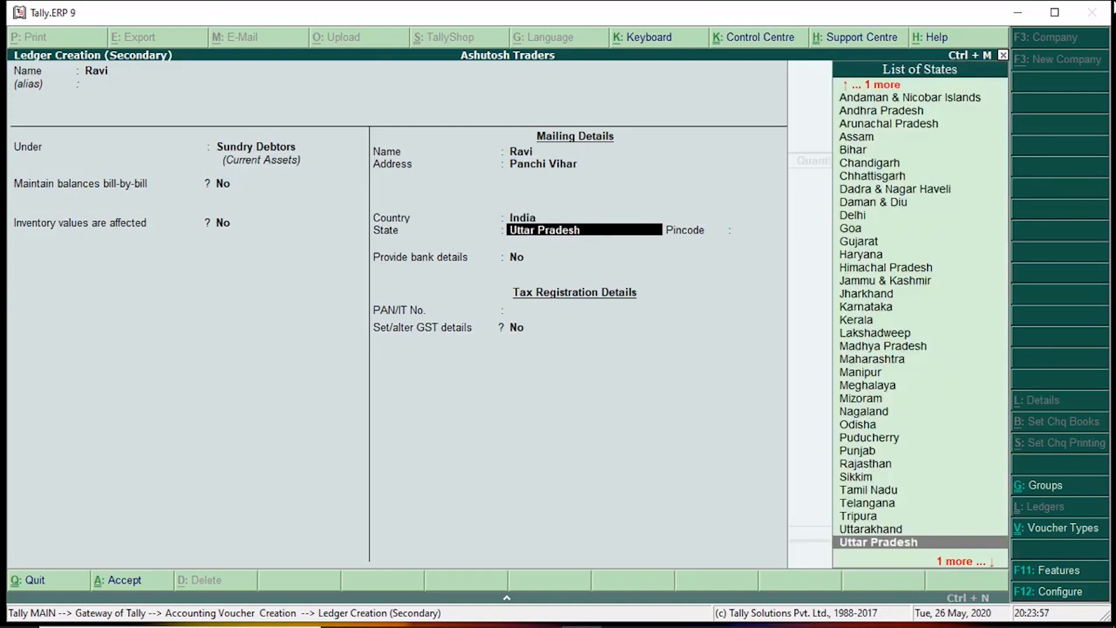
type("B")
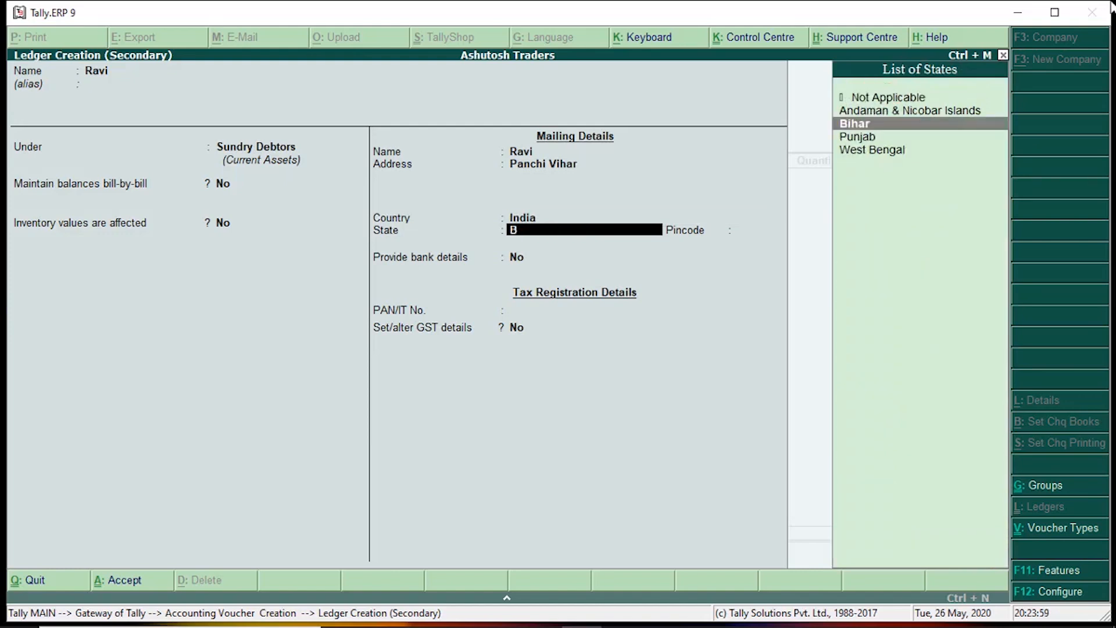
key("Return")
key("Return")
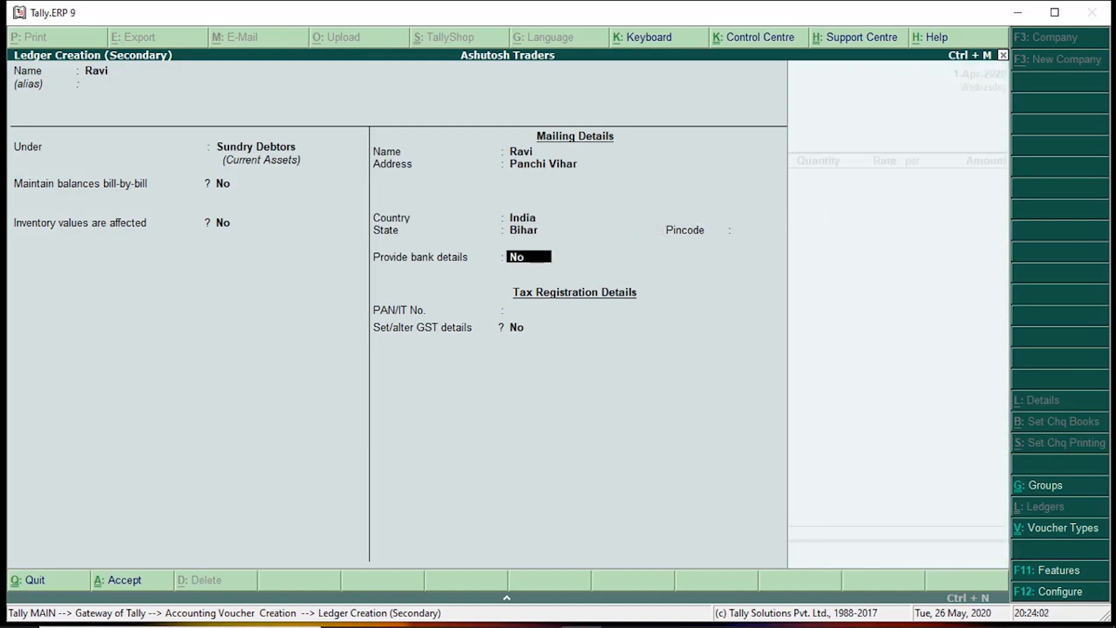
Keep bank details and GST details at No, leave PAN blank, and save the new buyer ledger as the voucher's party
key("Return")
key("Return")
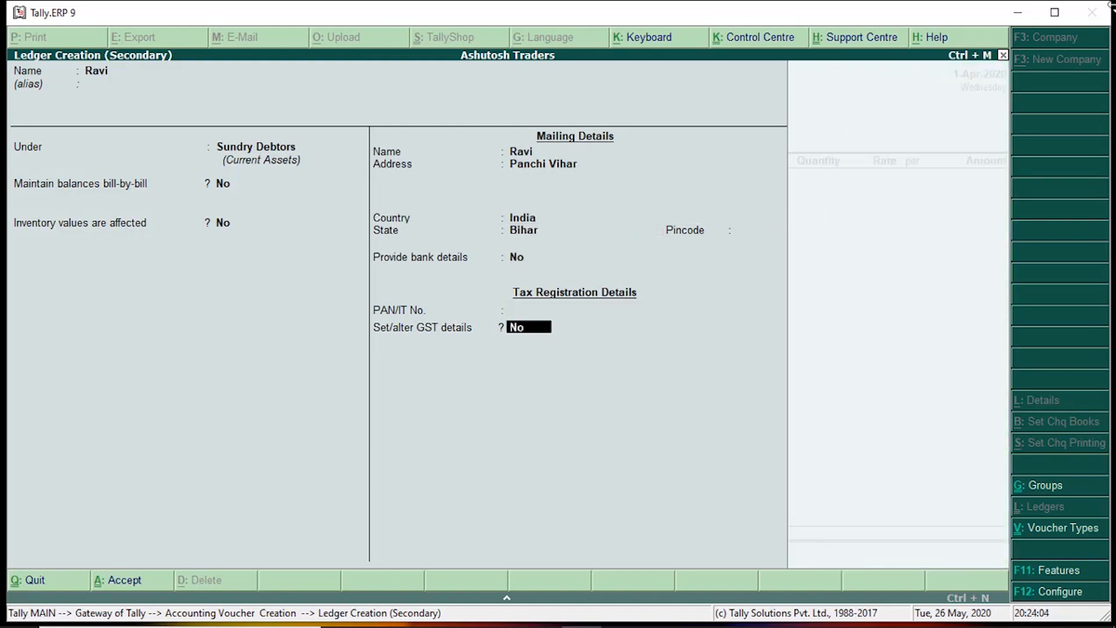
key("Return")
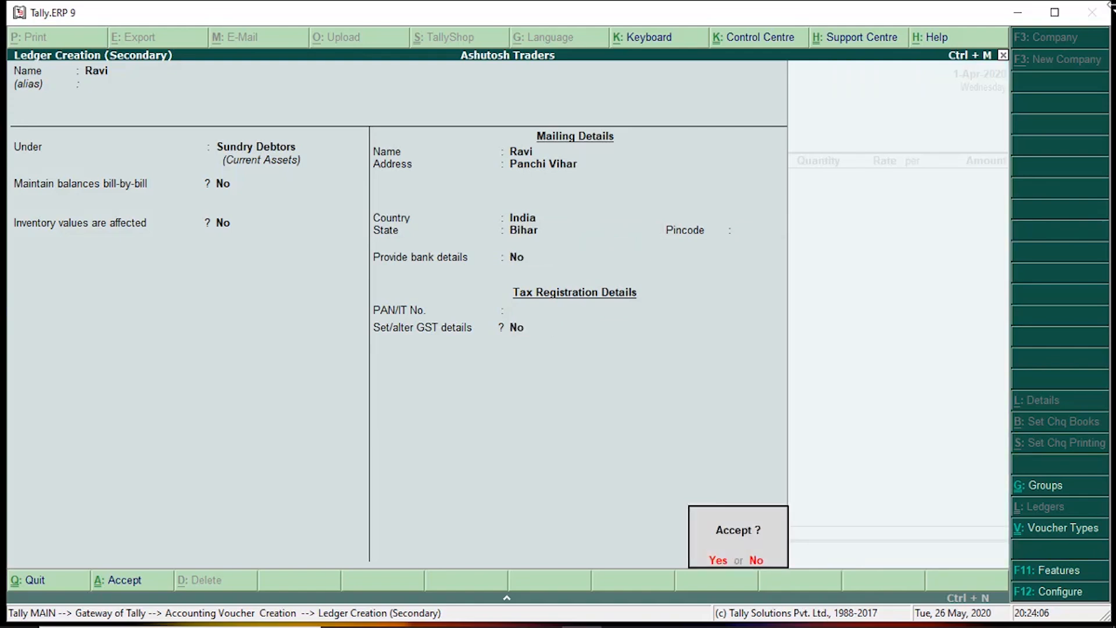
key("Return")
key("Return")
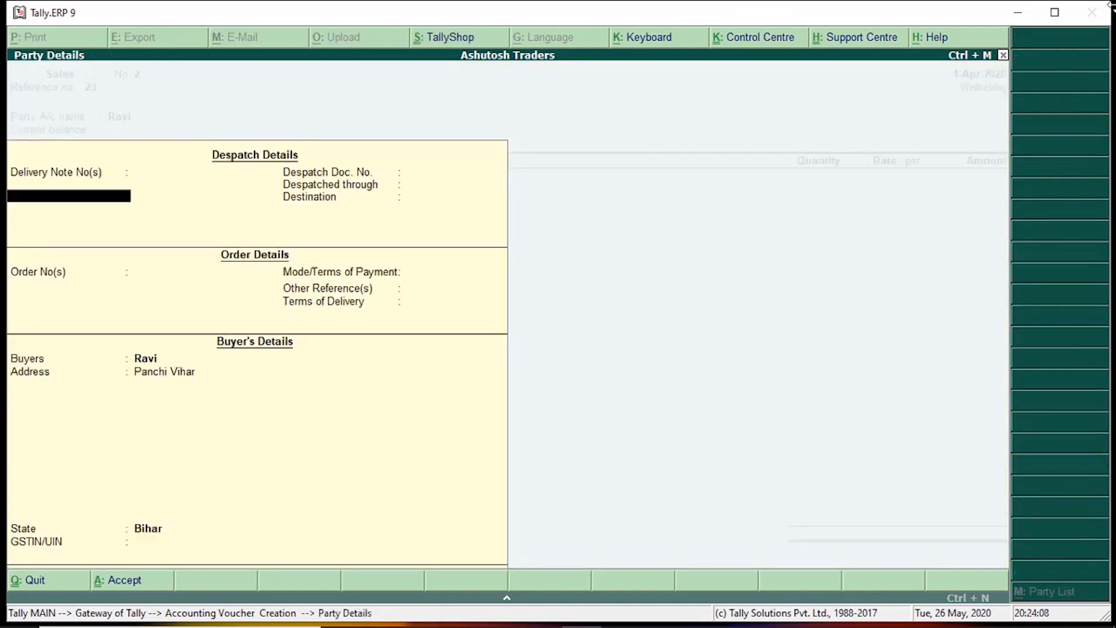
Leave the despatch and order details blank and accept the prefilled buyer's details for the second sales voucher
key("Return")
key("Return")
key("Return")
key("Return")
key("Return")
key("Return")
key("Return")
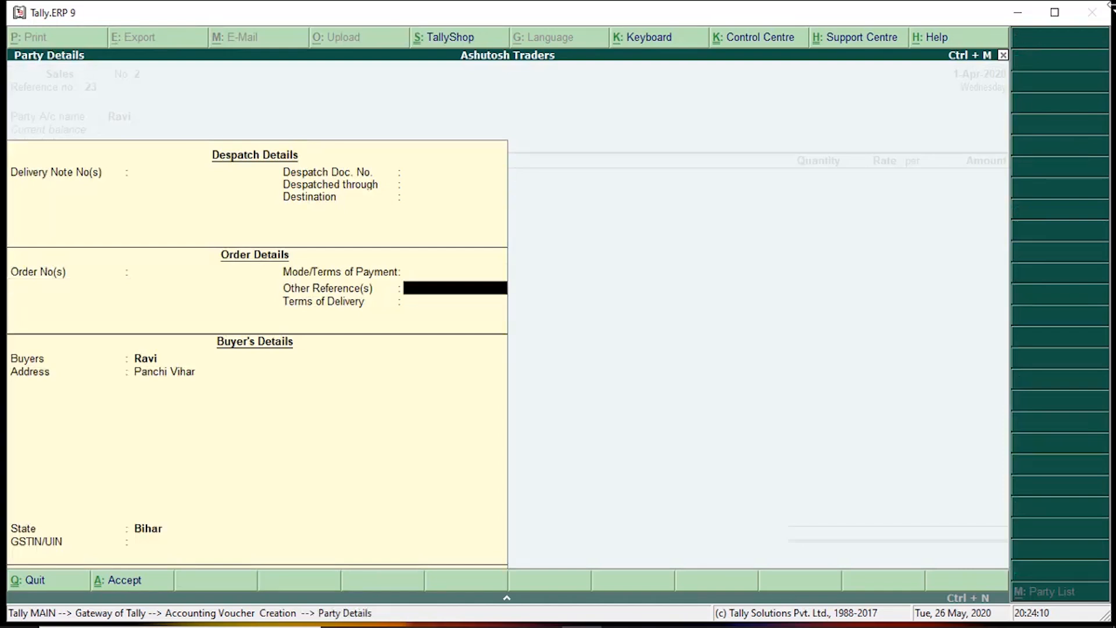
key("Return")
key("Return")
key("Return")
key("Return")
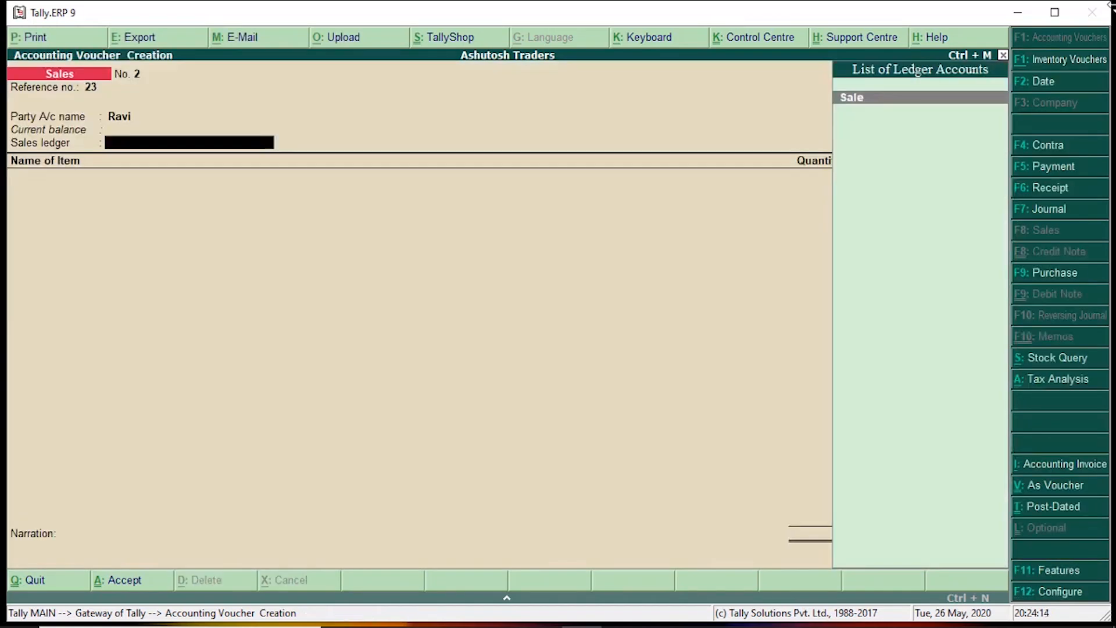
Select the Sale ledger and enter 20 pcs. of Computer at the 22,000.00 rate as the only stock item
key("Return")
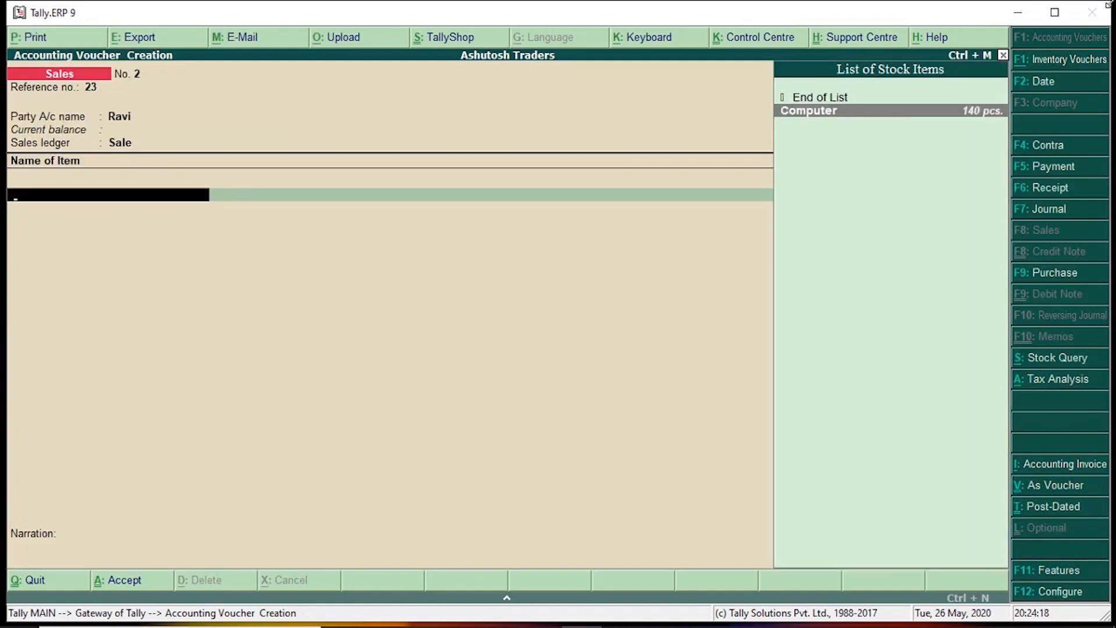
key("Return")
type("20")
key("Return")
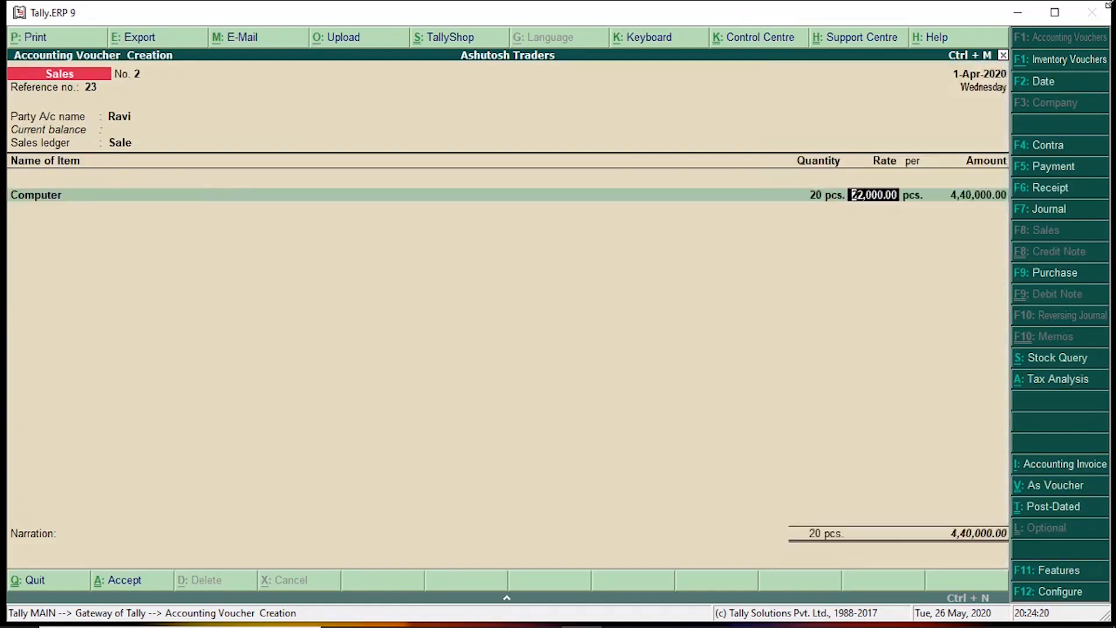
key("Return")
key("Return")
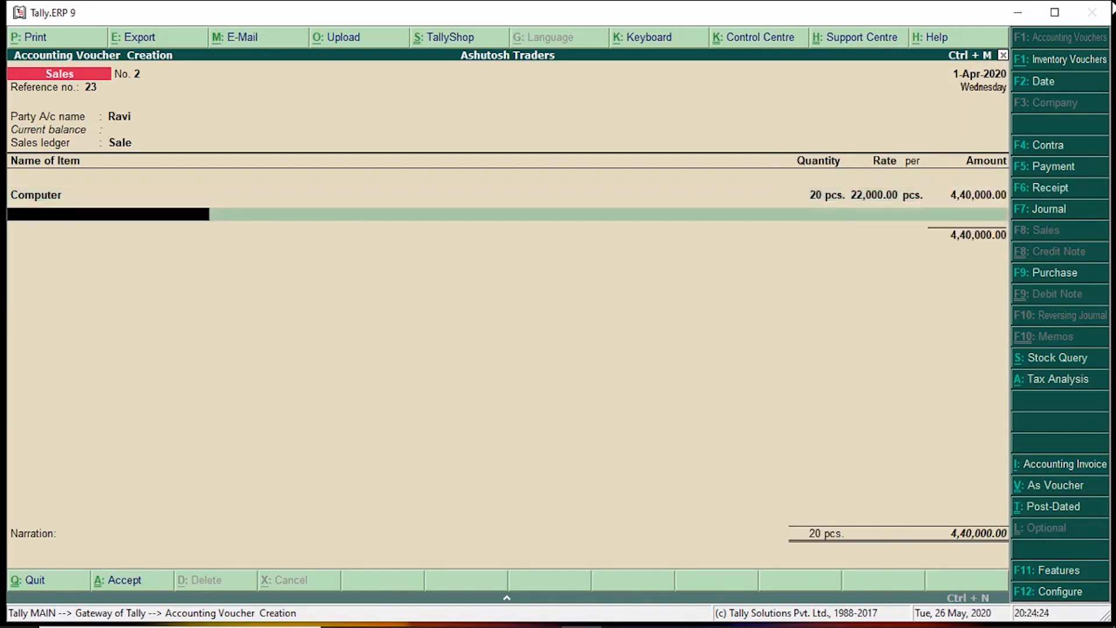
key("Return")
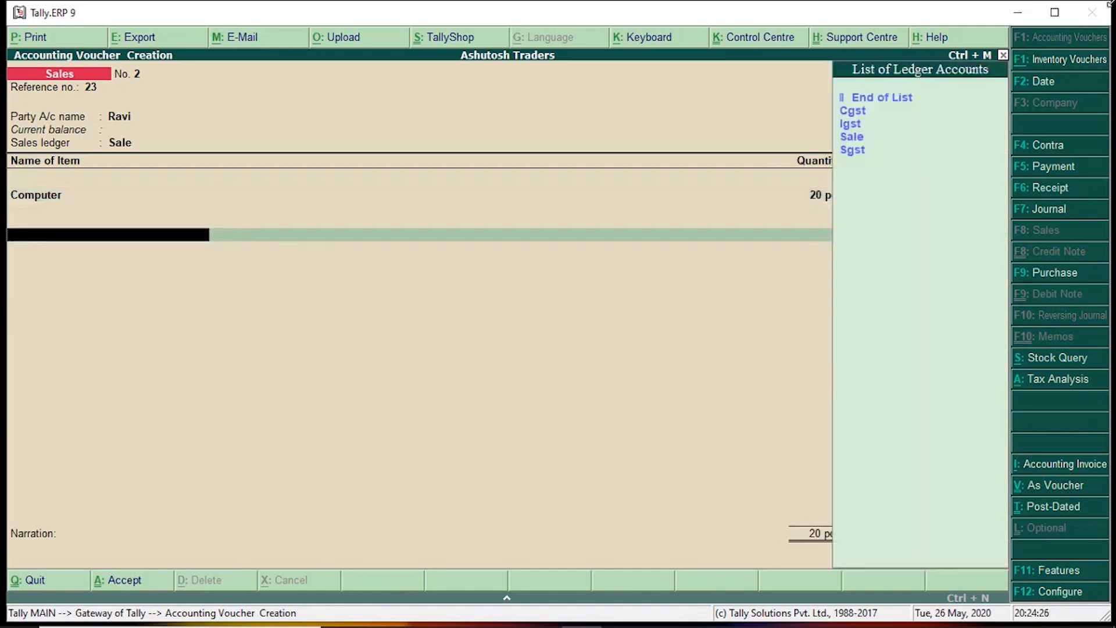
key("Down")
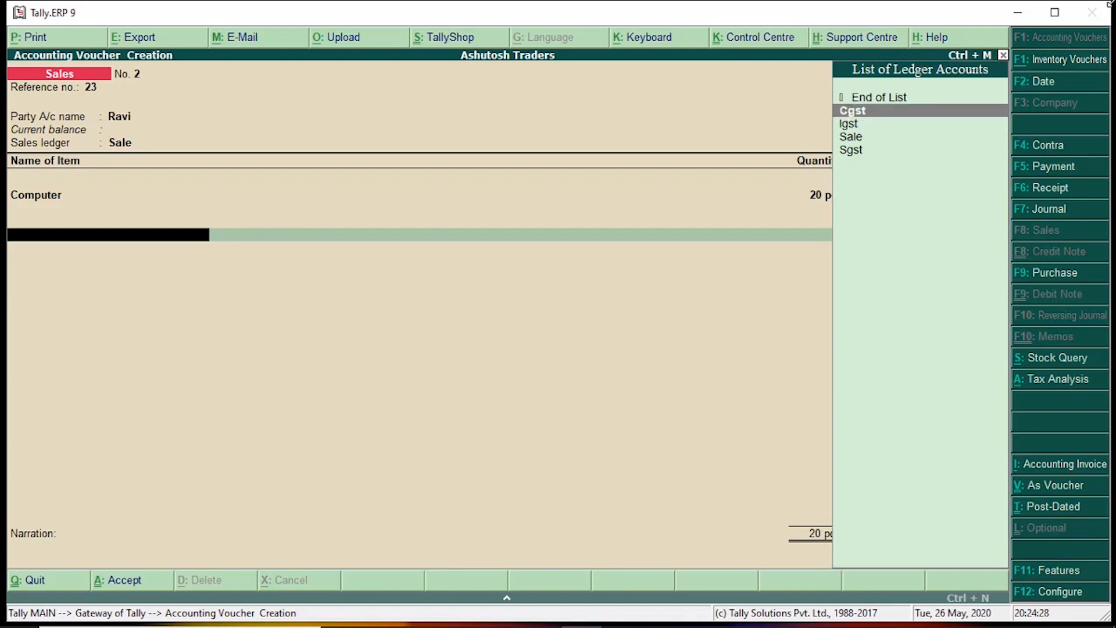
key("Return")
key("Return")
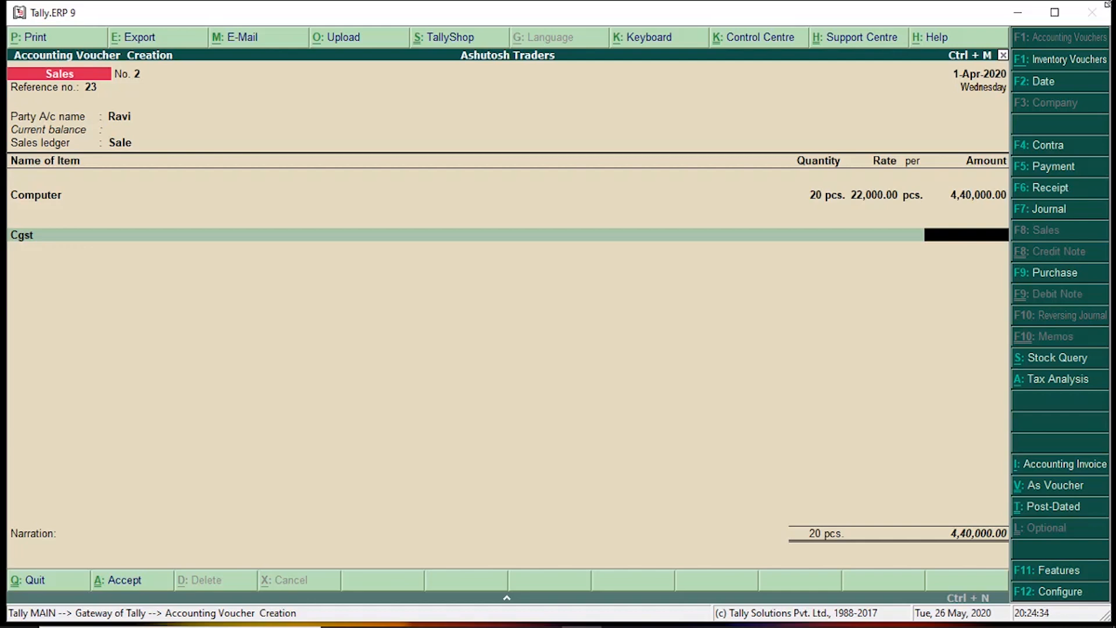
key("BackSpace")
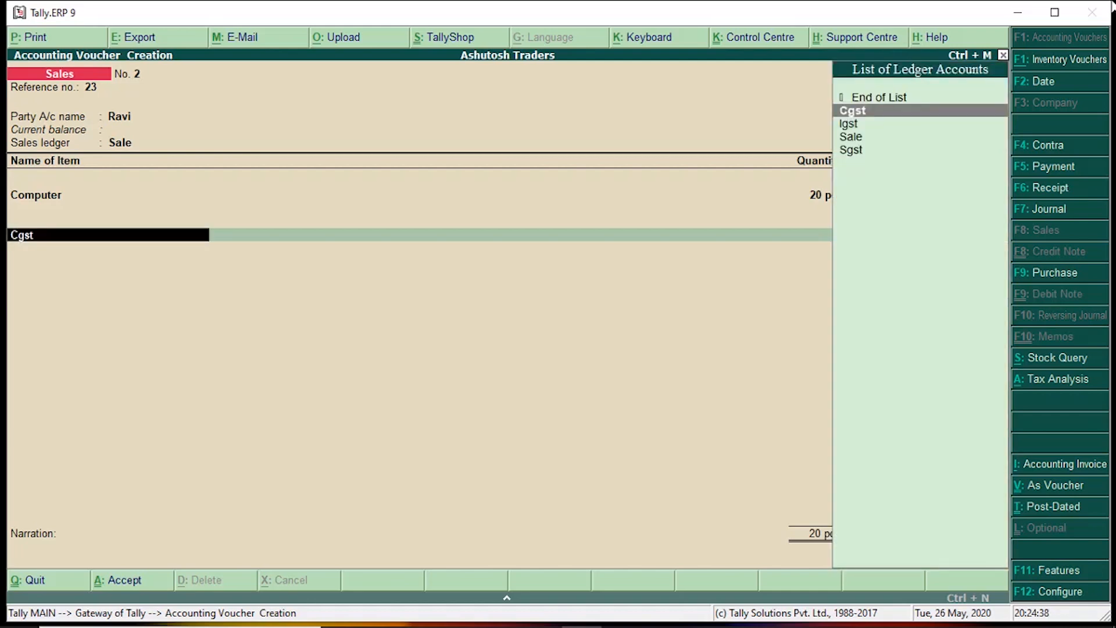
Set the voucher's tax line to the Igst ledger with a blank description and the calculated amount
key("Down")
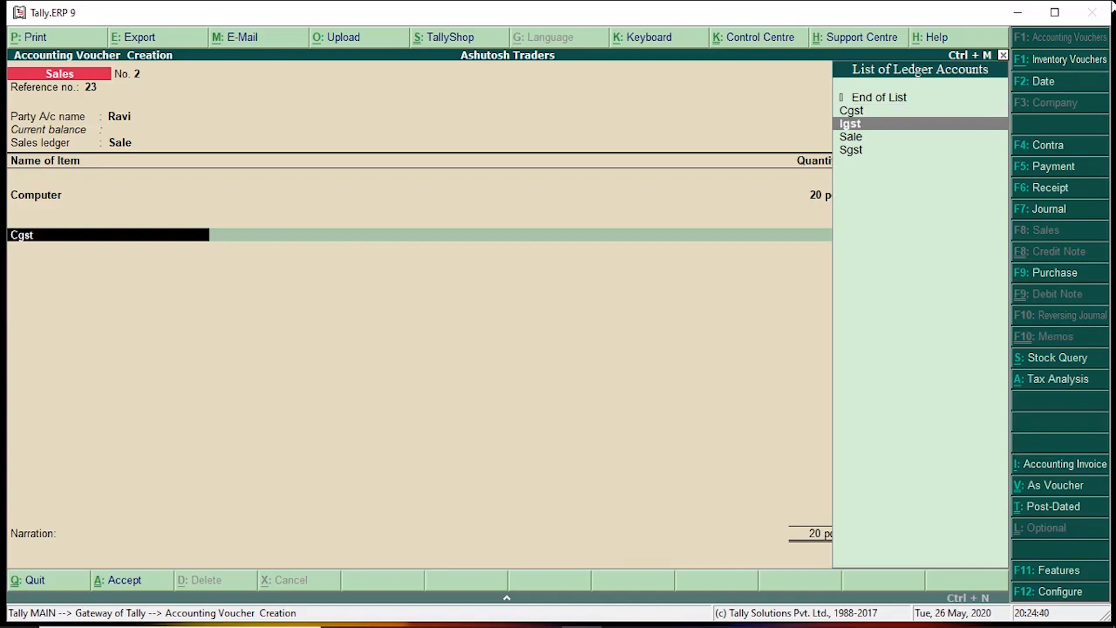
key("Return")
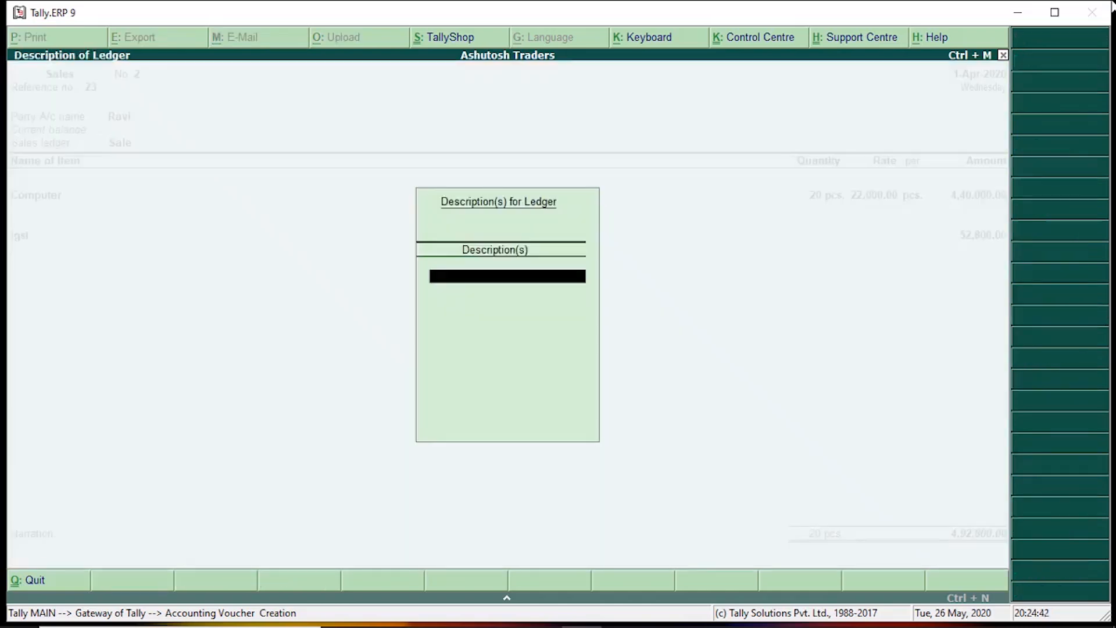
key("Return")
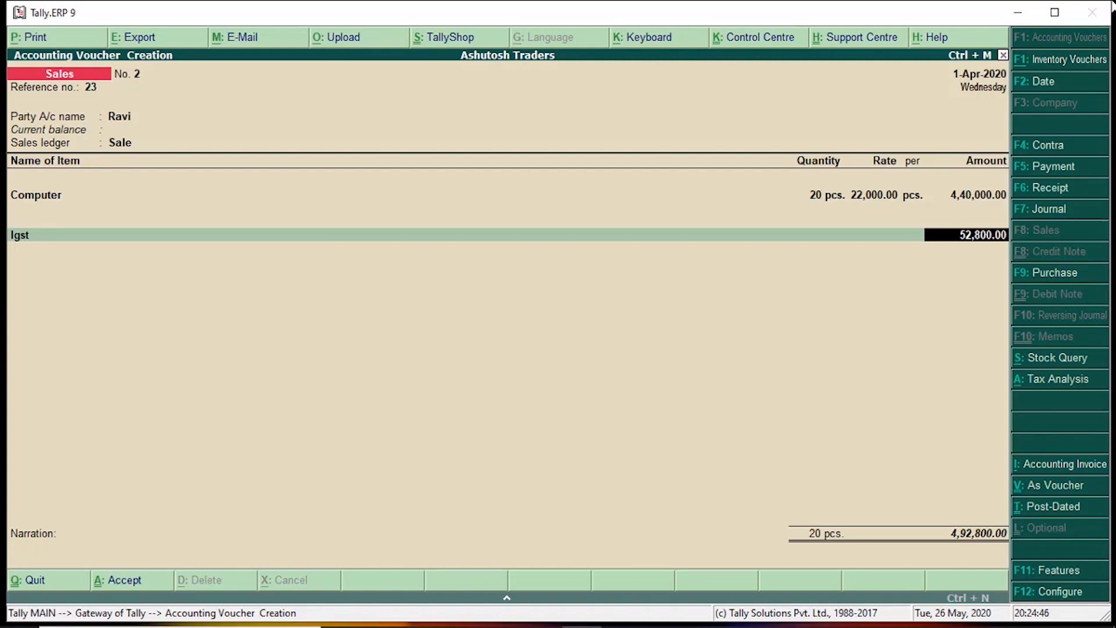
key("Return")
End the voucher's ledger entries, leave the narration blank, and accept the sales voucher
key("Return")
key("Return")
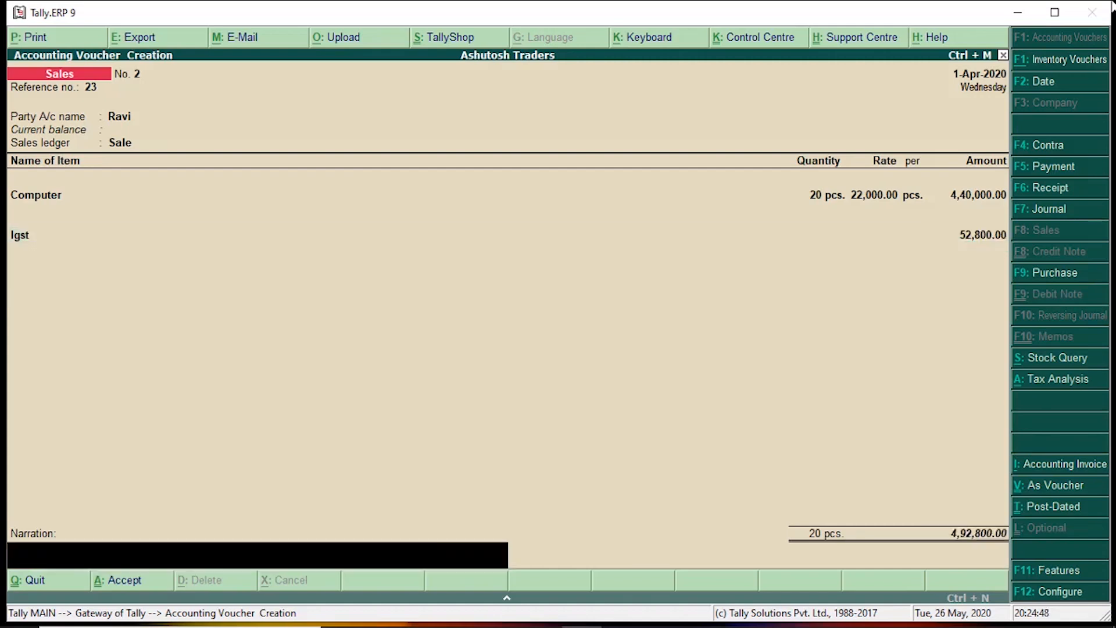
key("Return")
key("Return")
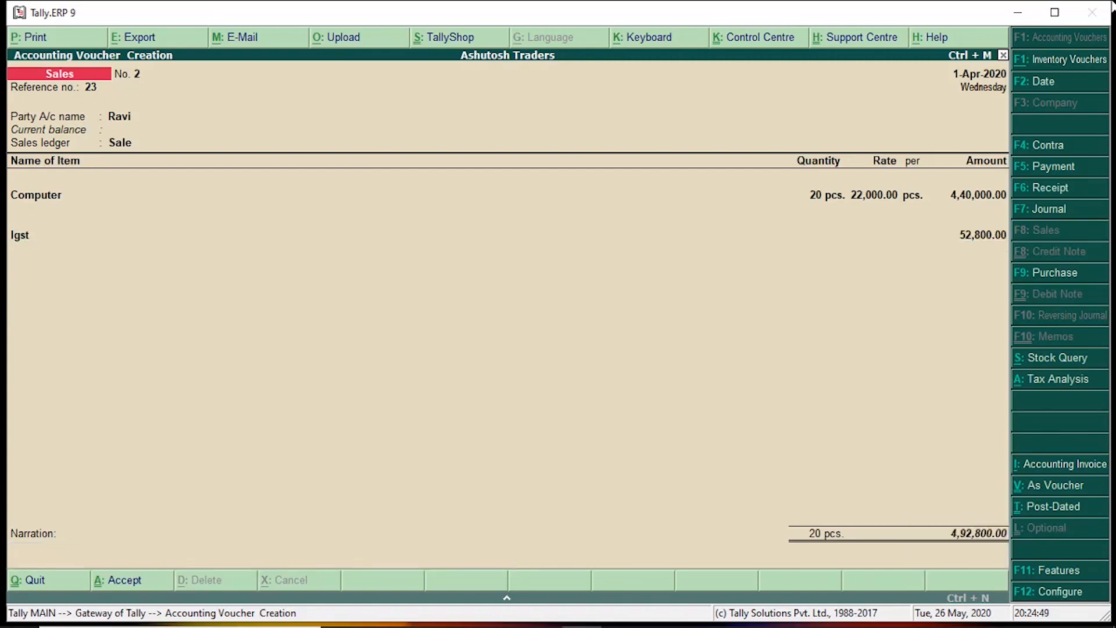